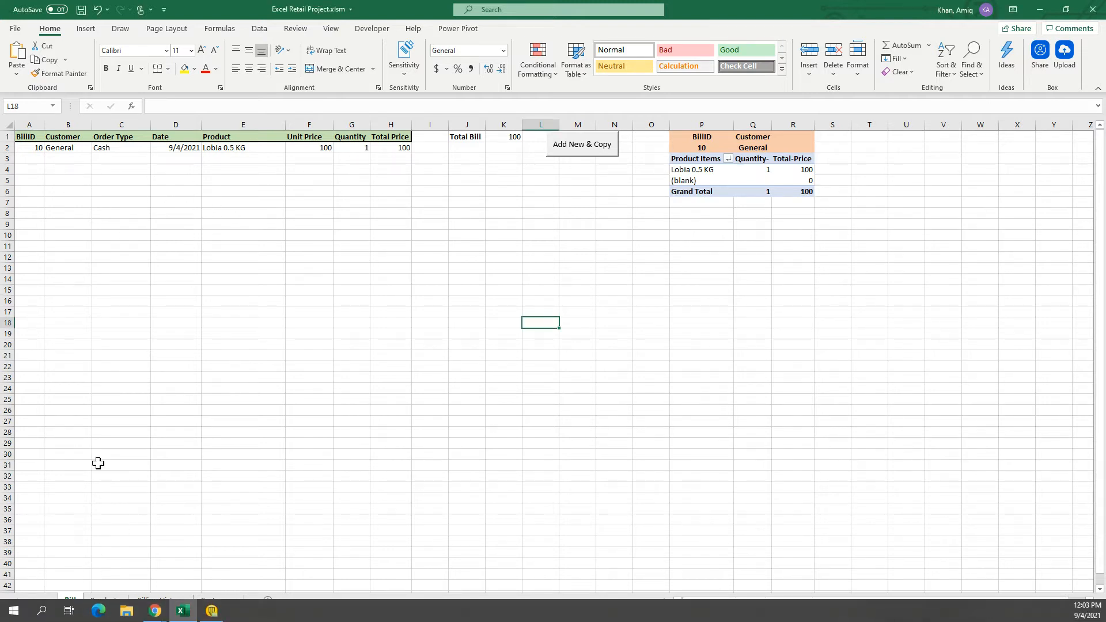
Examine how the BillID formula in A2 of the Bill sheet relates to the BillID column in Billing History.
click(189, 299)
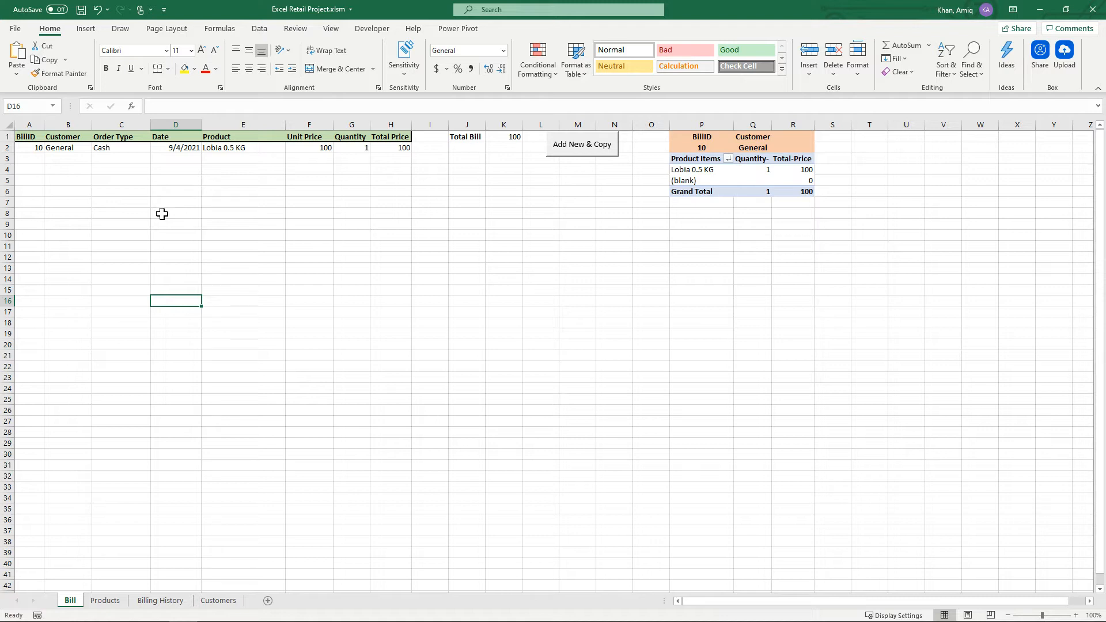
click(414, 179)
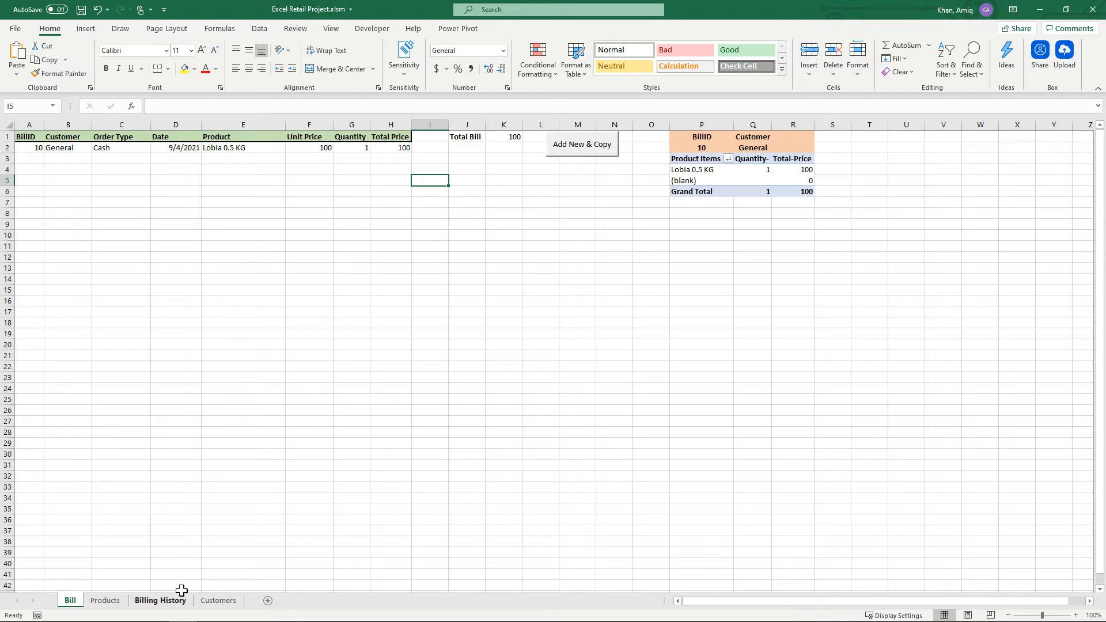
click(161, 602)
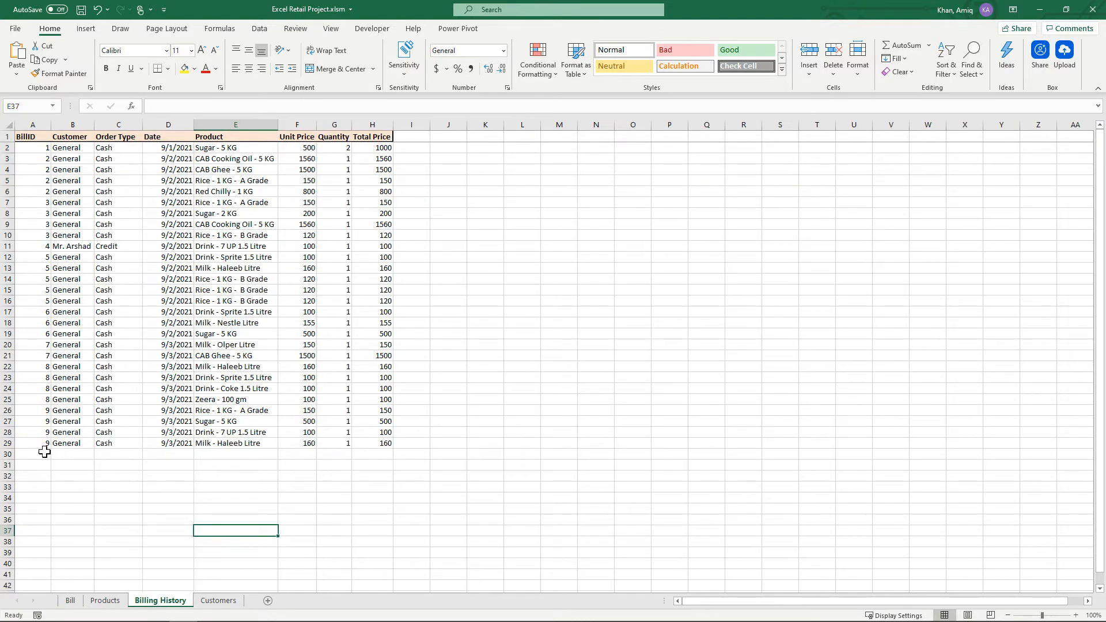
click(72, 602)
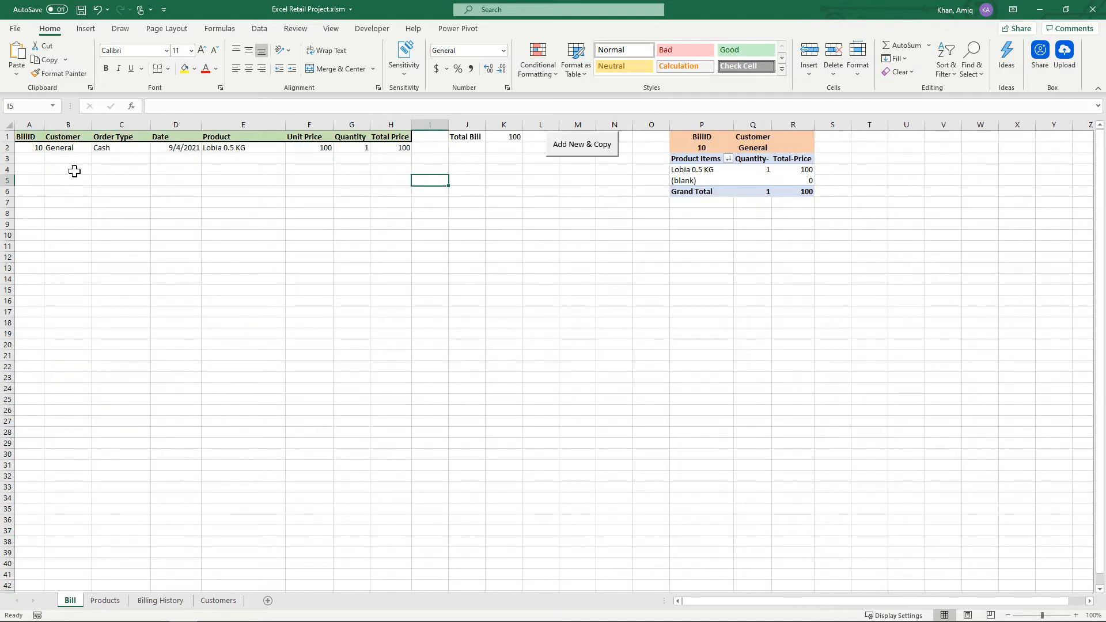
click(27, 146)
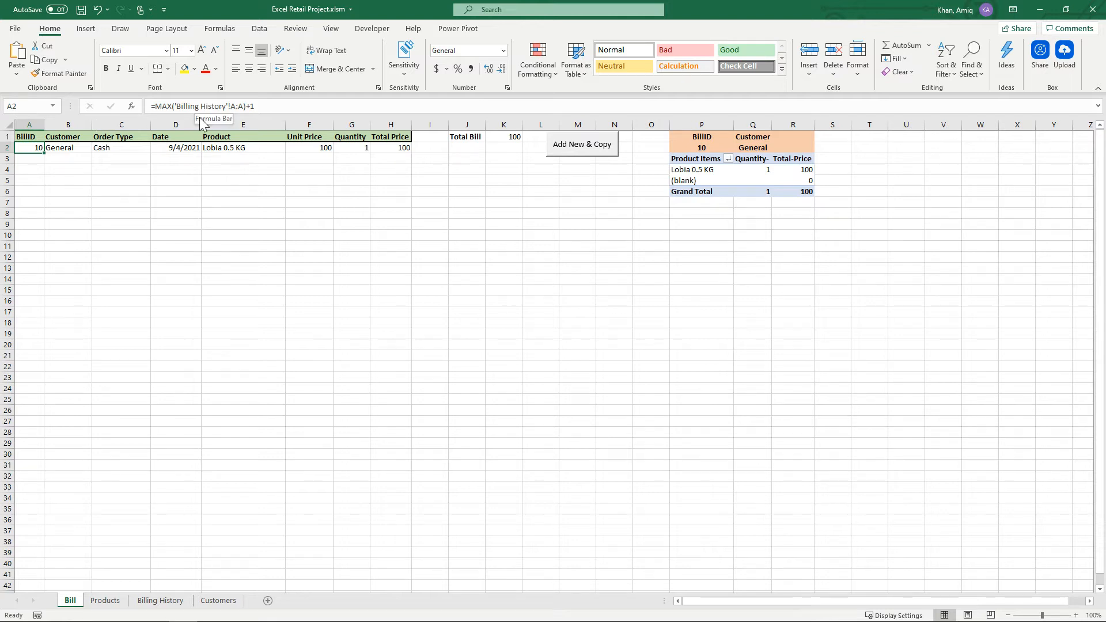
click(149, 601)
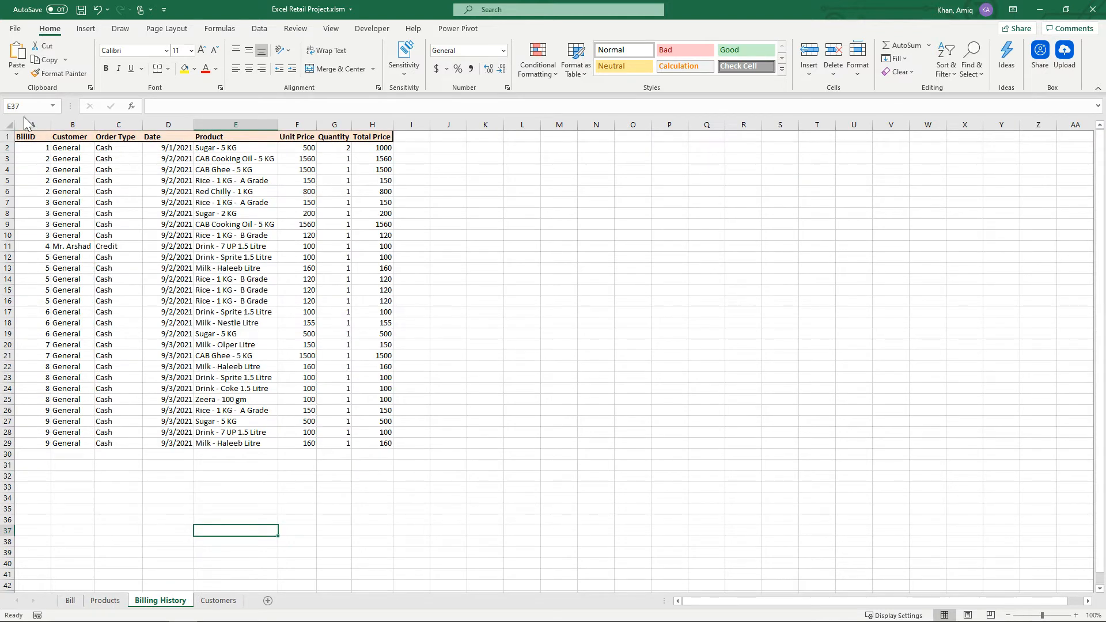
click(65, 603)
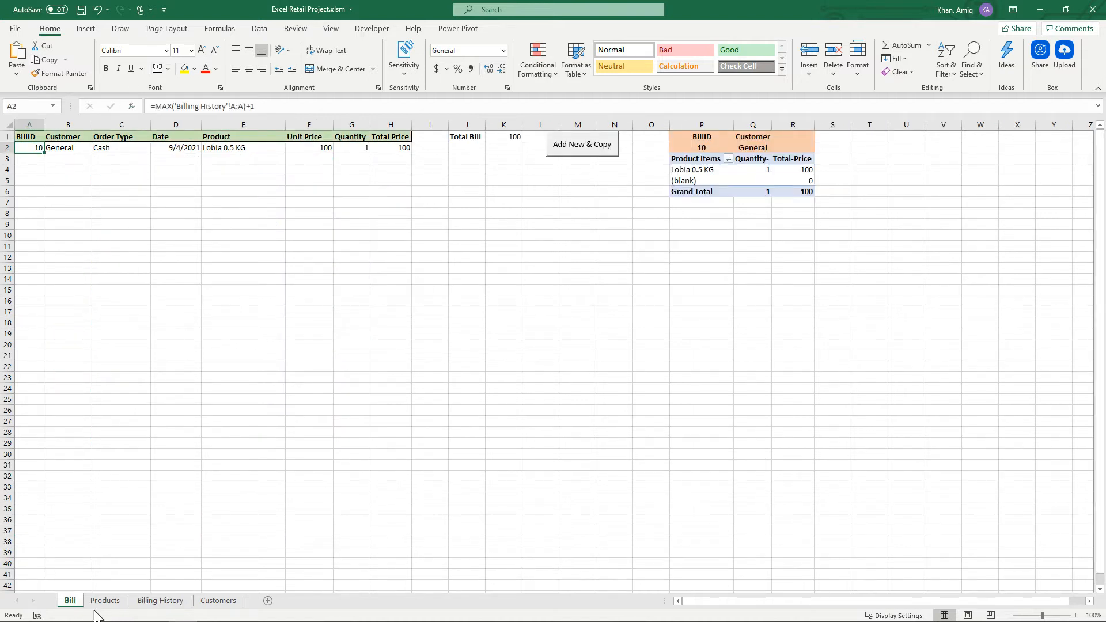
click(169, 602)
click(70, 600)
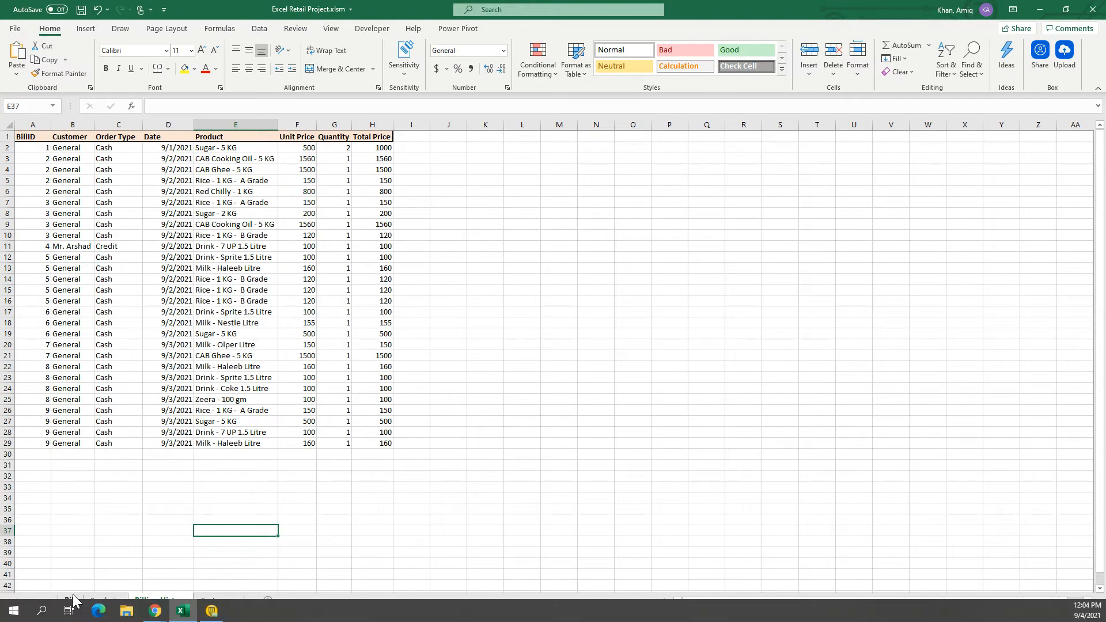
Inspect the customer choices in B2 and the Order Type cells in the Bill sheet's first entry rows.
click(65, 149)
click(97, 149)
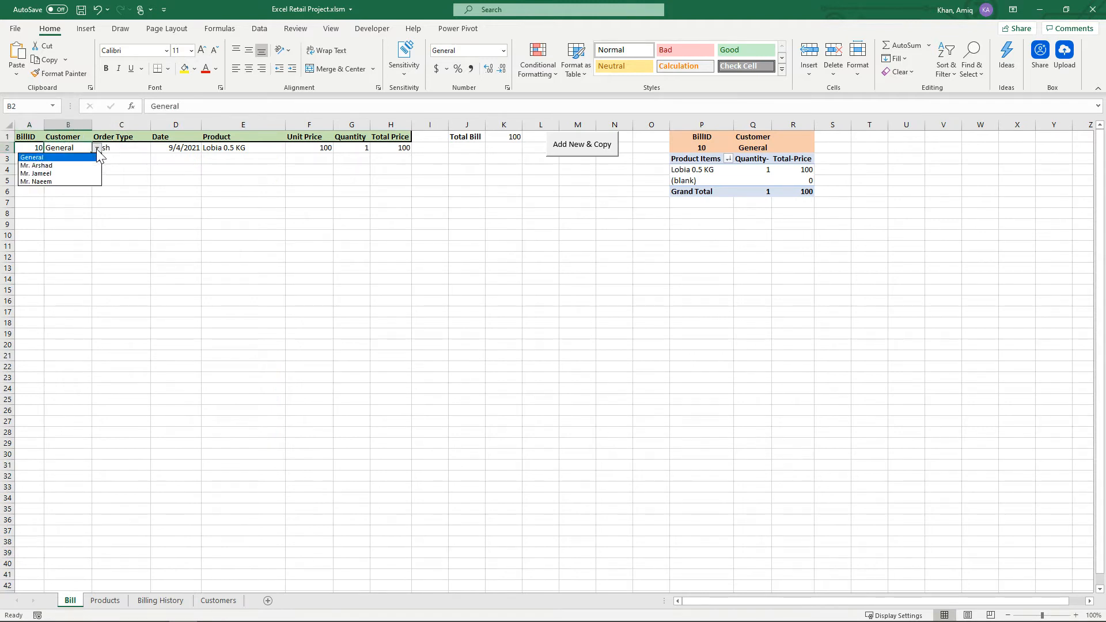
click(98, 150)
click(137, 160)
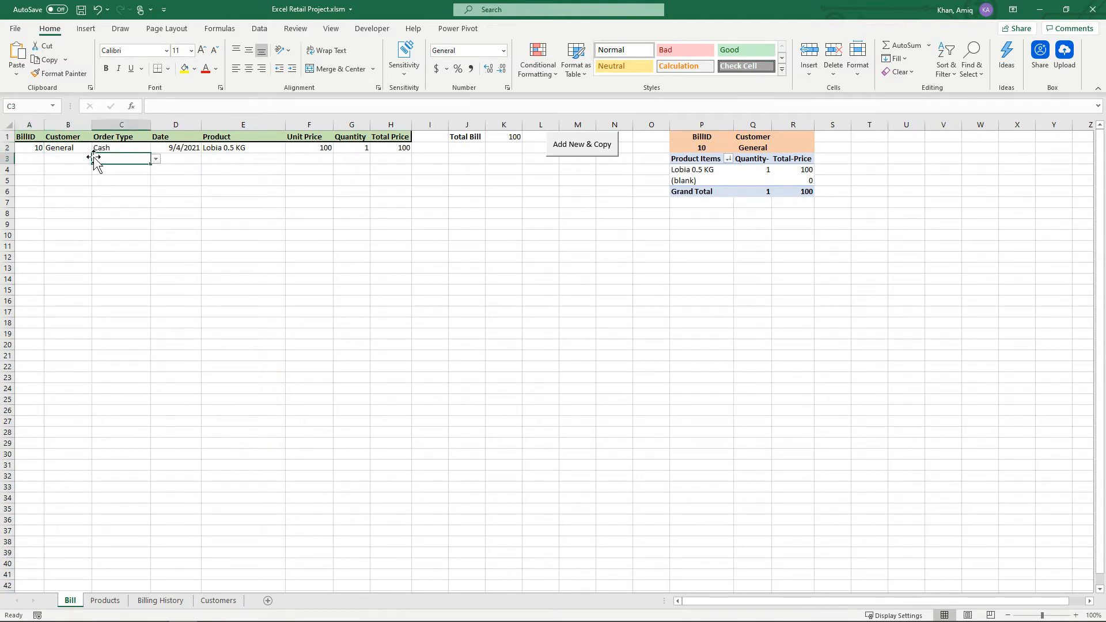
click(68, 149)
click(132, 150)
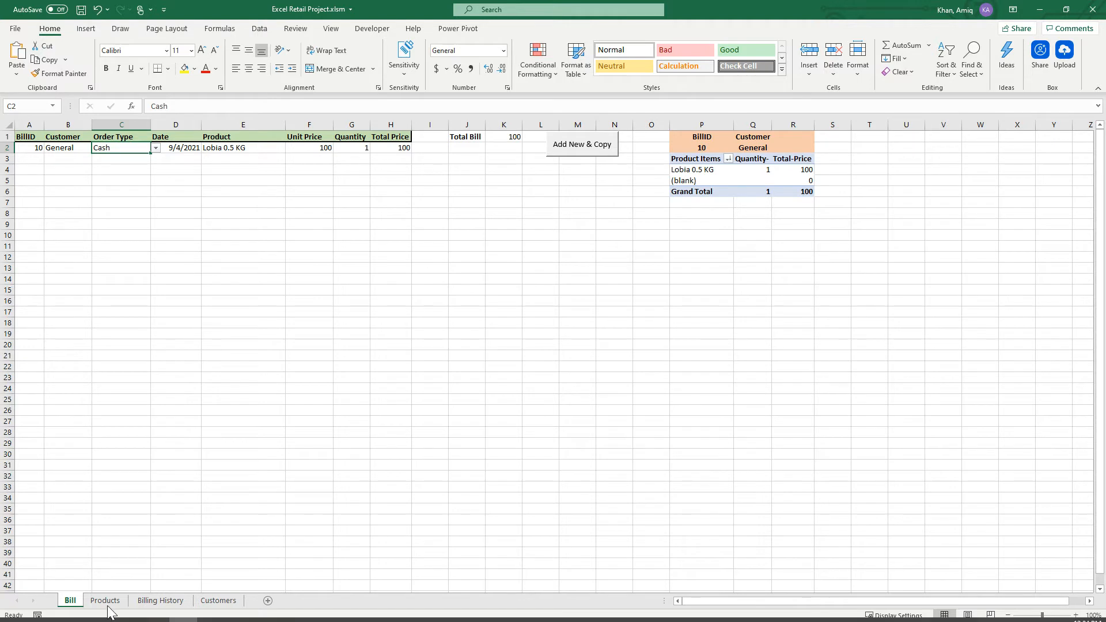
click(86, 180)
click(134, 148)
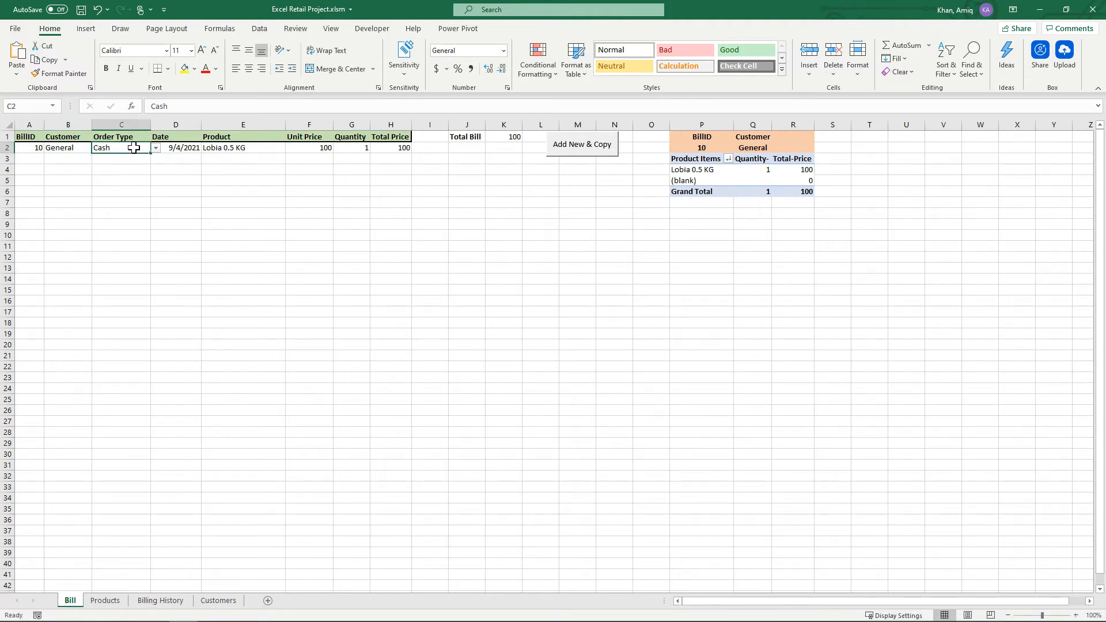
click(58, 148)
click(124, 313)
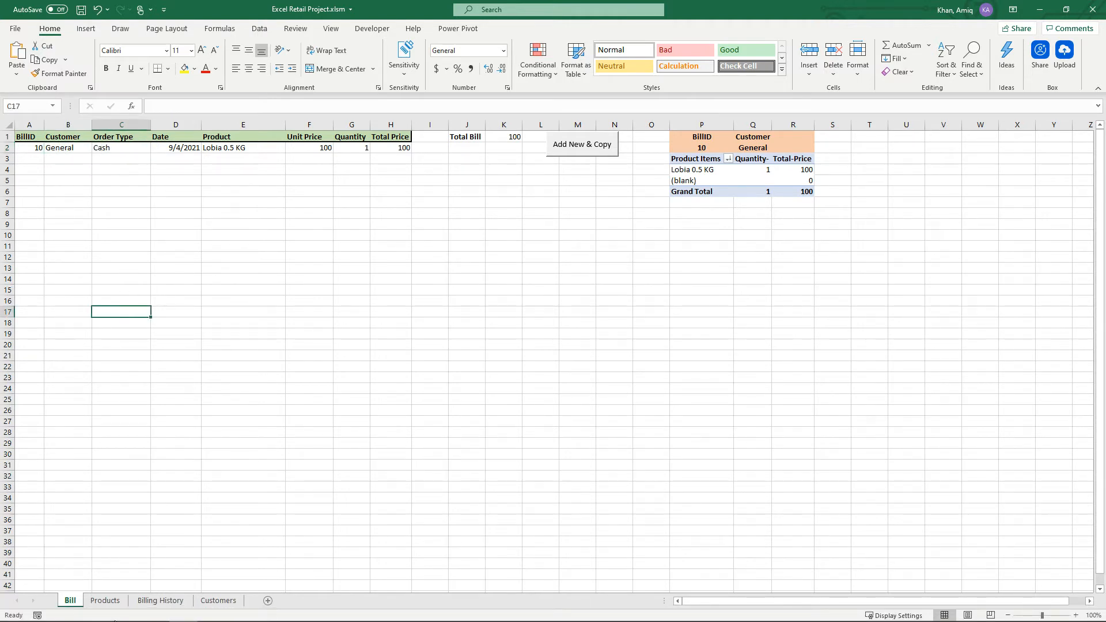
click(168, 527)
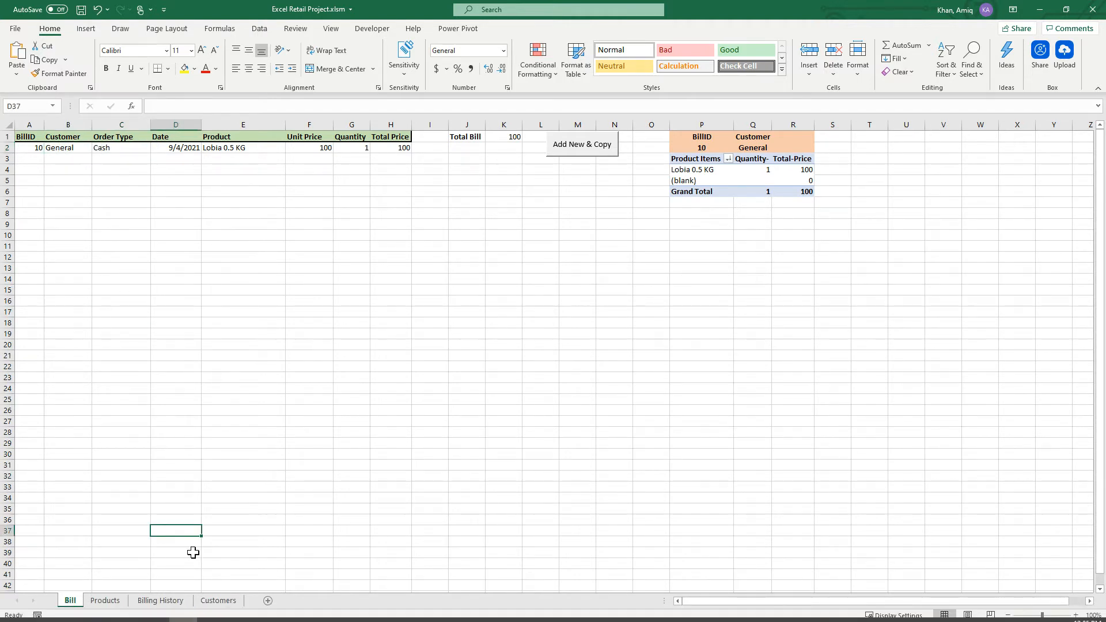
Review the customer table on the Customers sheet, selecting the Customer Name entries in B2:B5.
click(223, 601)
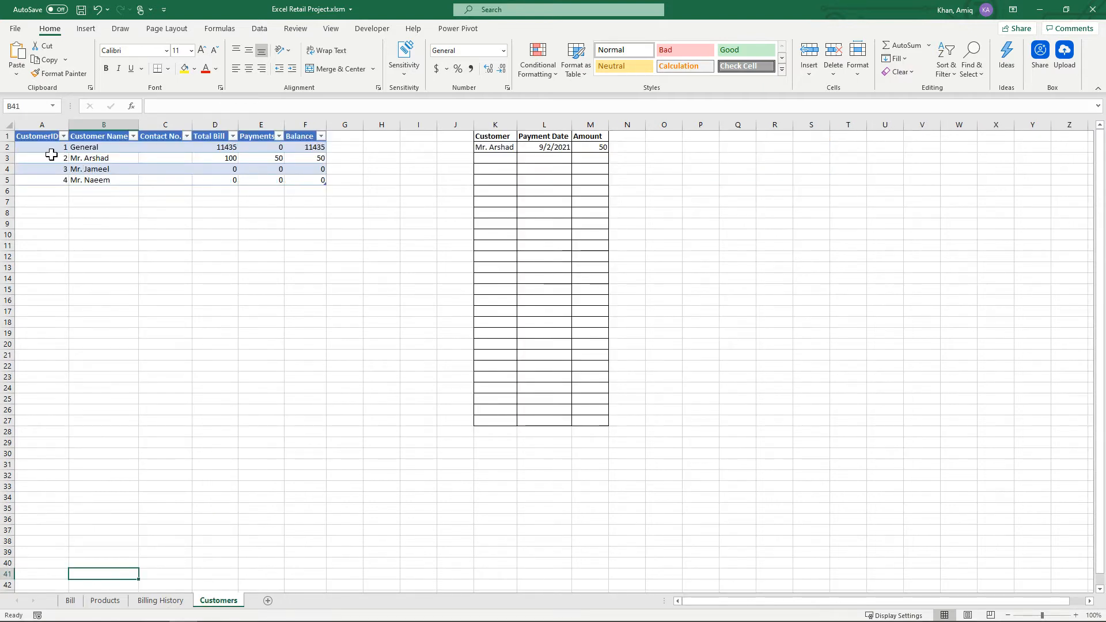
click(102, 169)
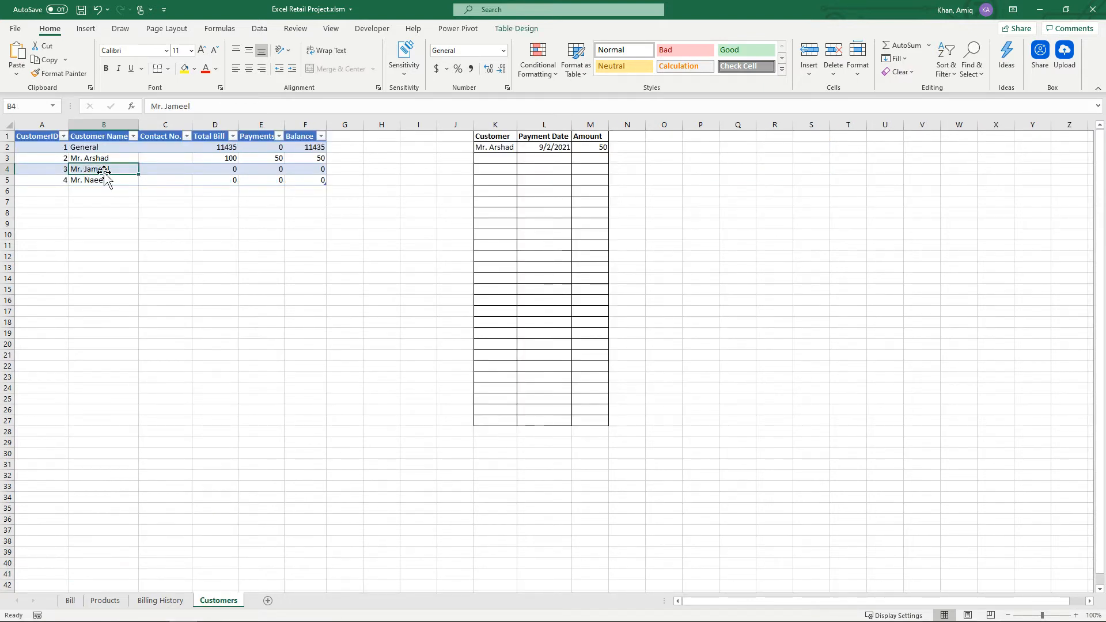
click(81, 192)
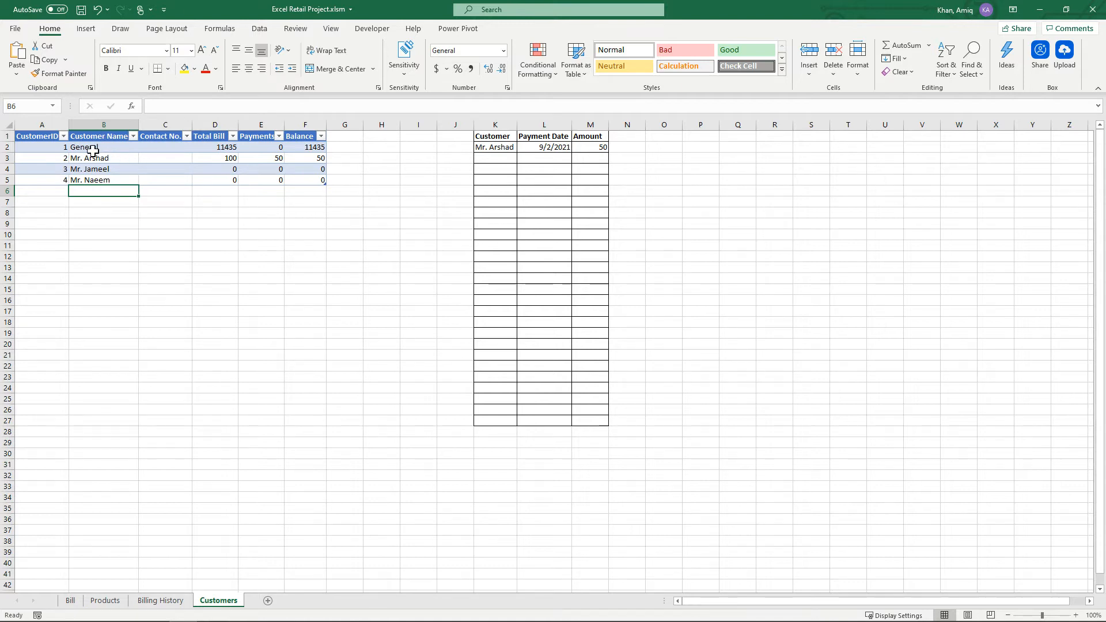
drag(100, 149, 102, 180)
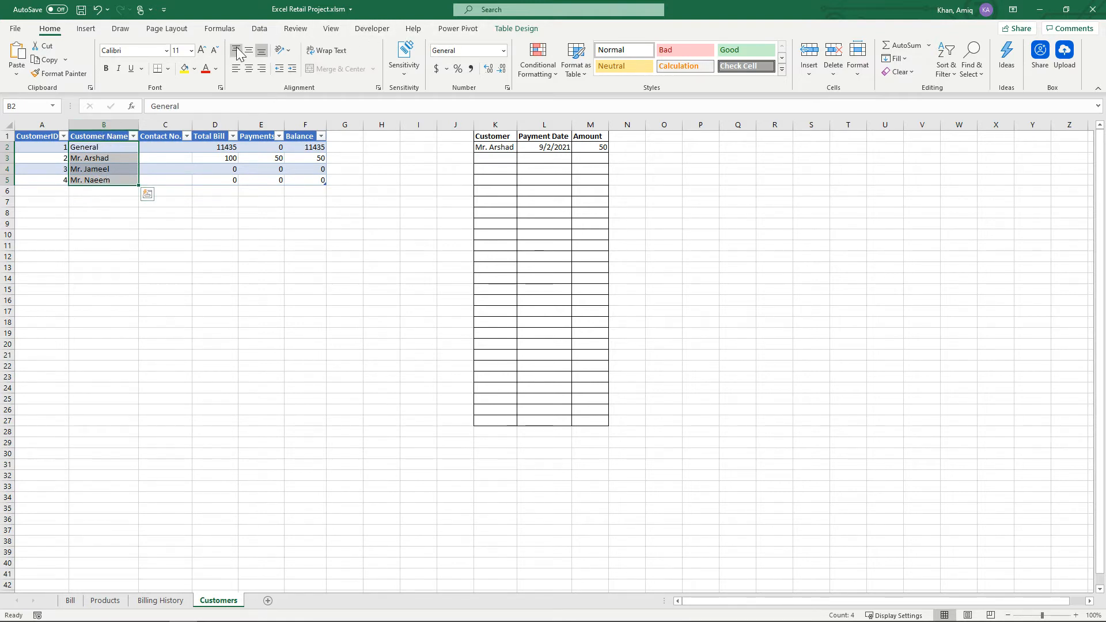
click(225, 28)
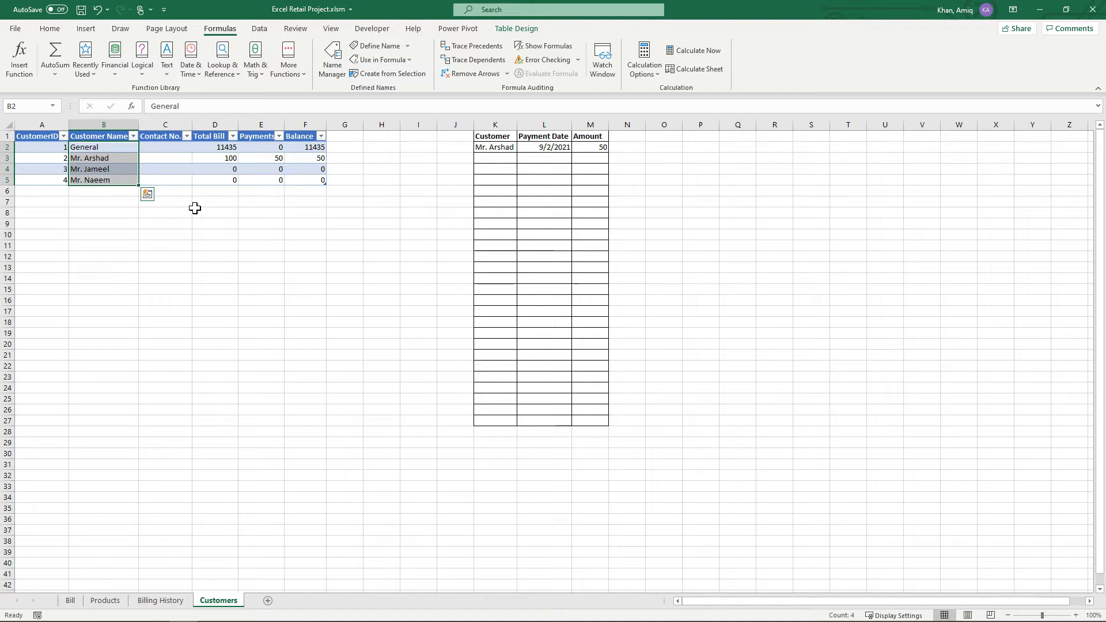
click(196, 213)
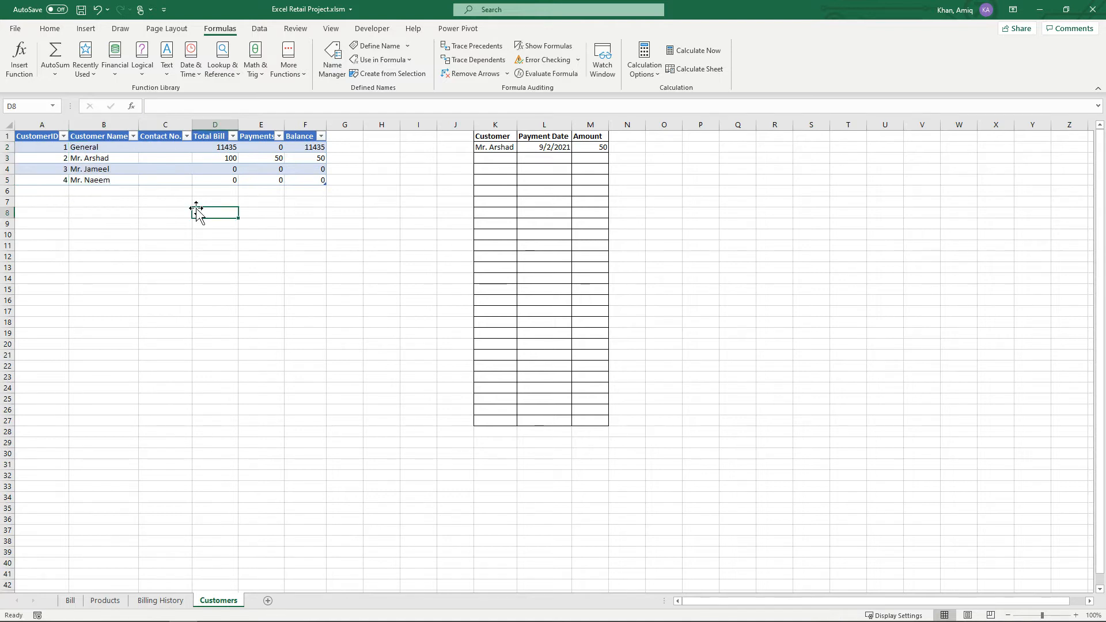
Inspect the data validation rule behind cell B3 in the Bill sheet's Customer column, closing it without changes.
click(76, 605)
click(68, 158)
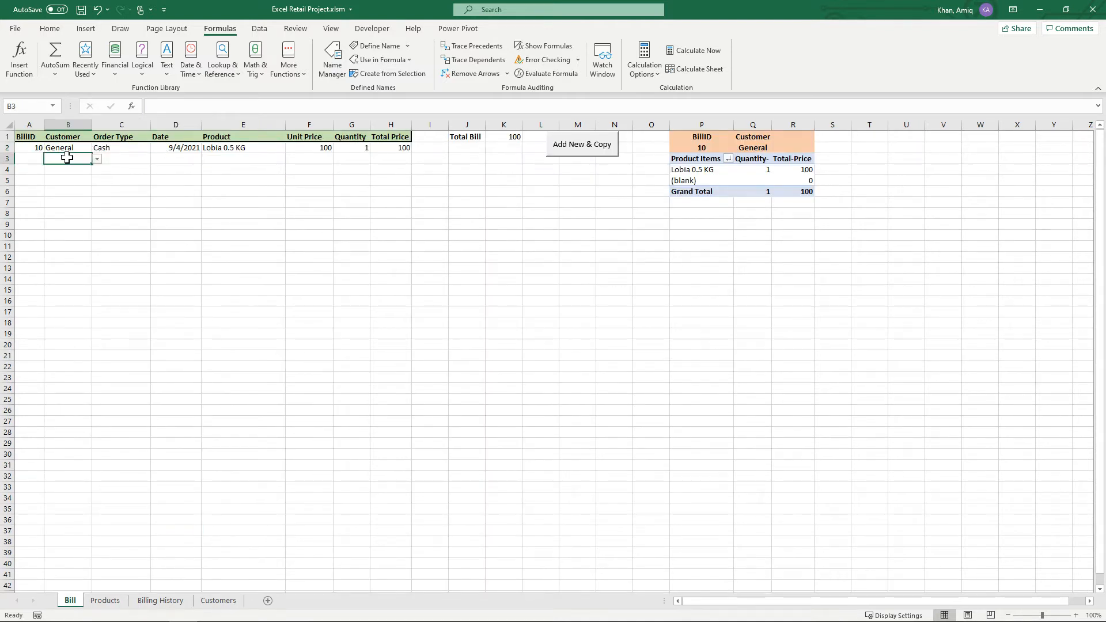
click(261, 28)
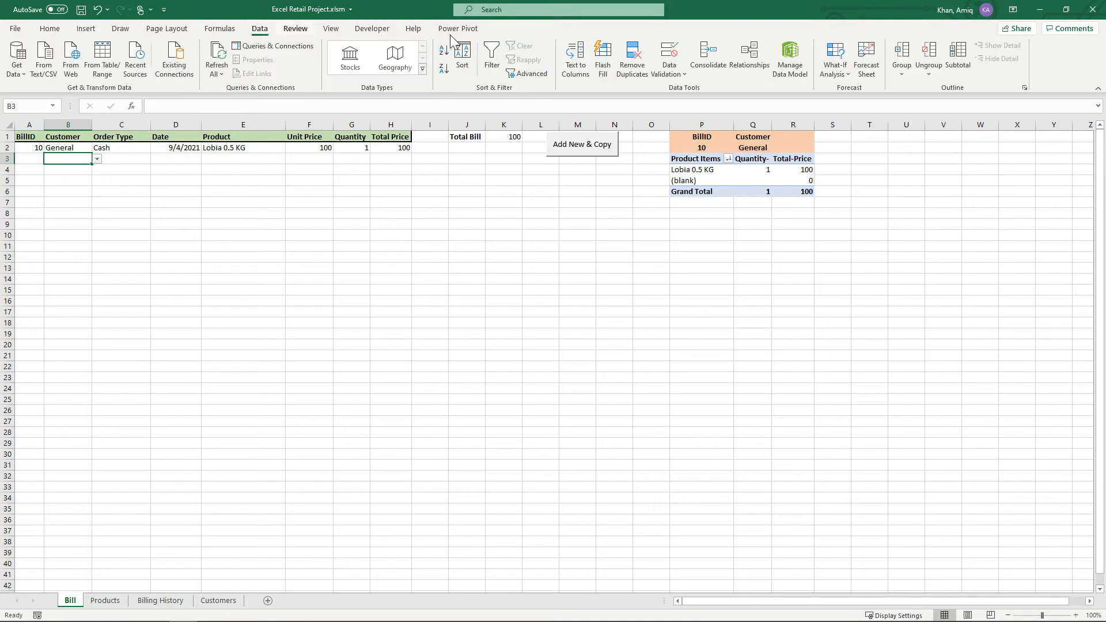
click(668, 74)
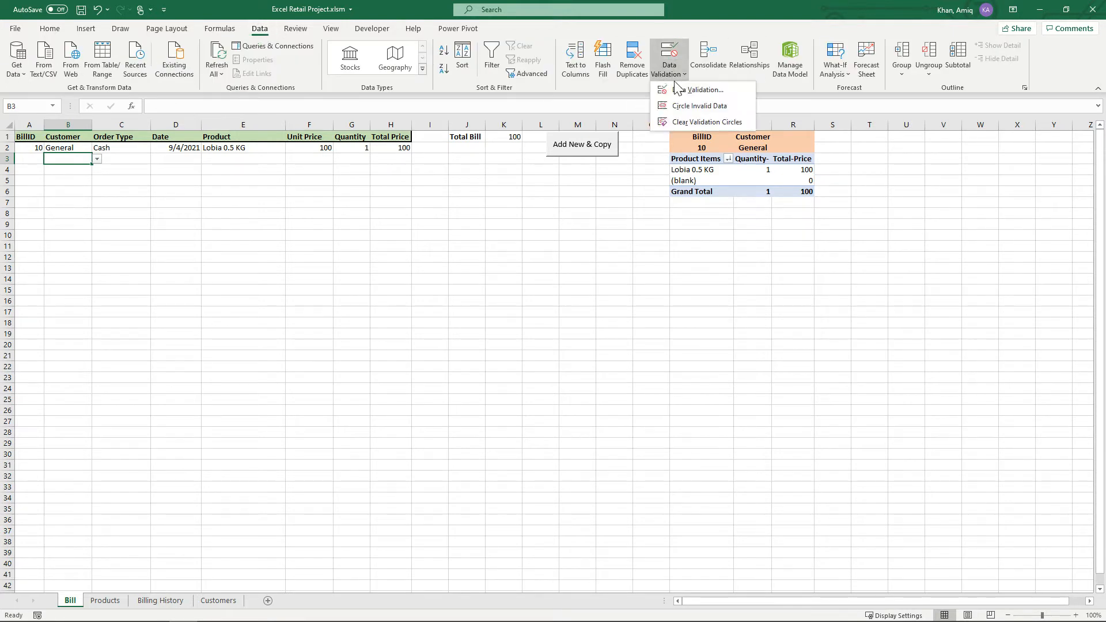
click(688, 89)
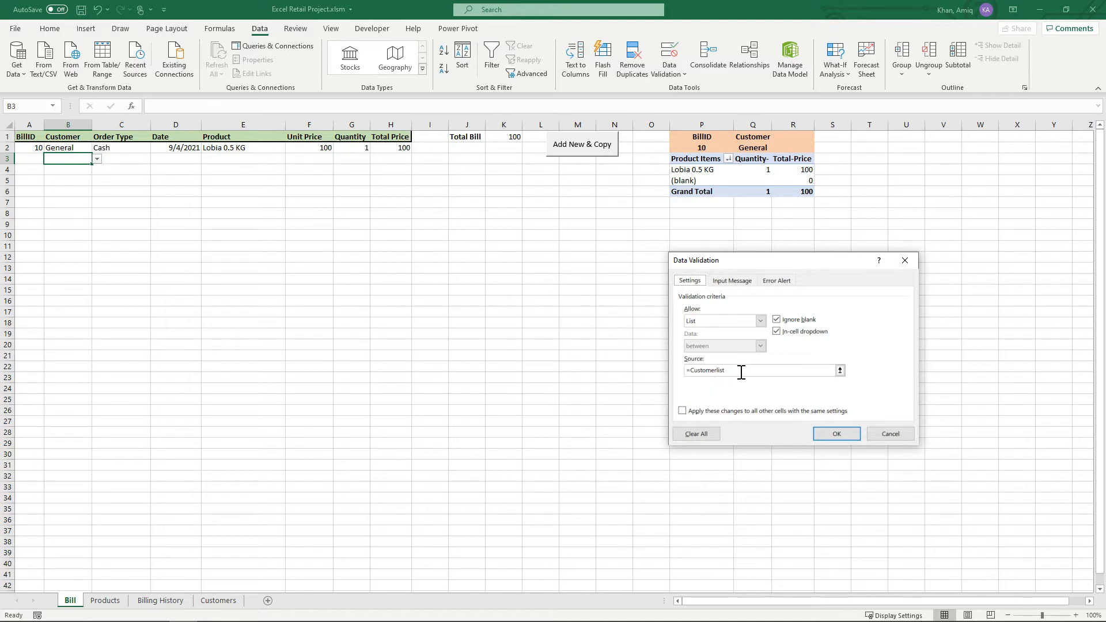
click(906, 260)
click(245, 423)
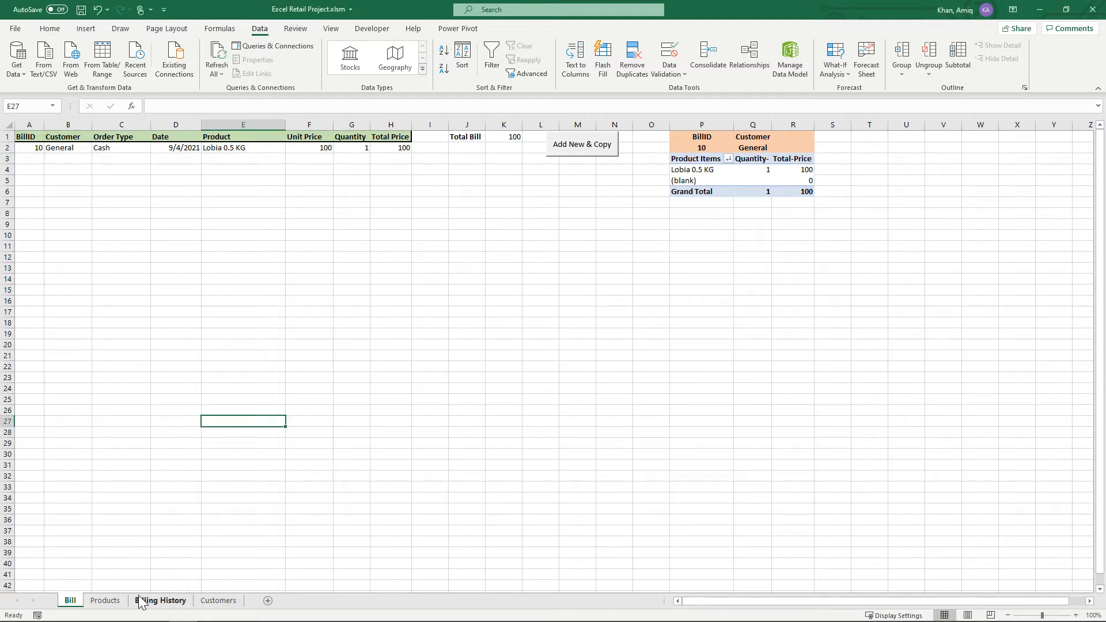
On the Customers sheet, check the customer choices in payment cell K3 and the Balance formula in F3.
click(212, 603)
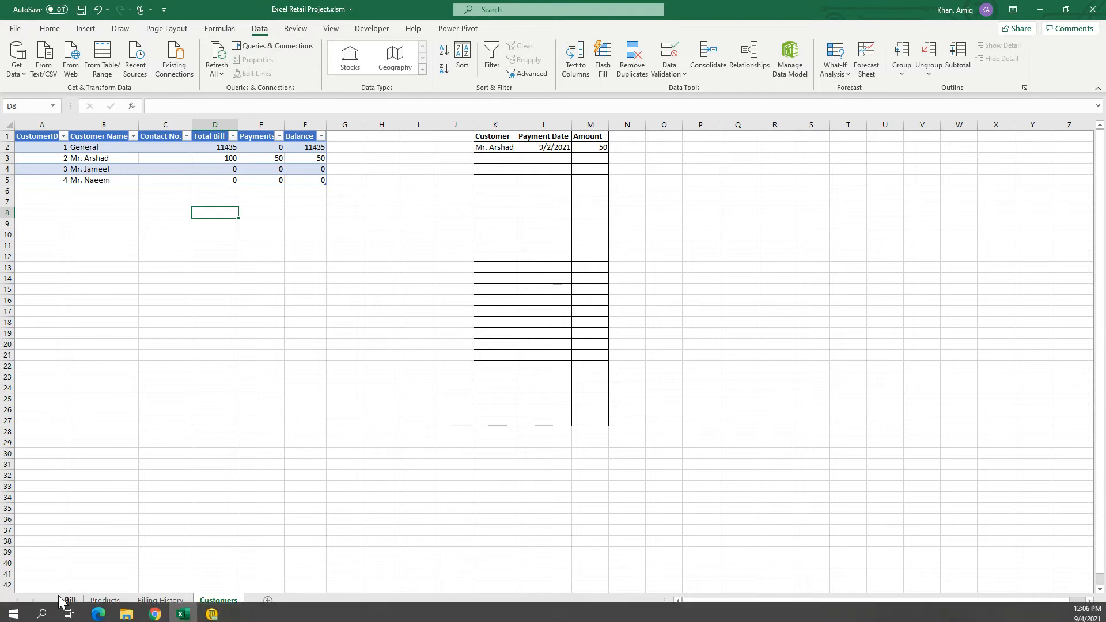
click(293, 441)
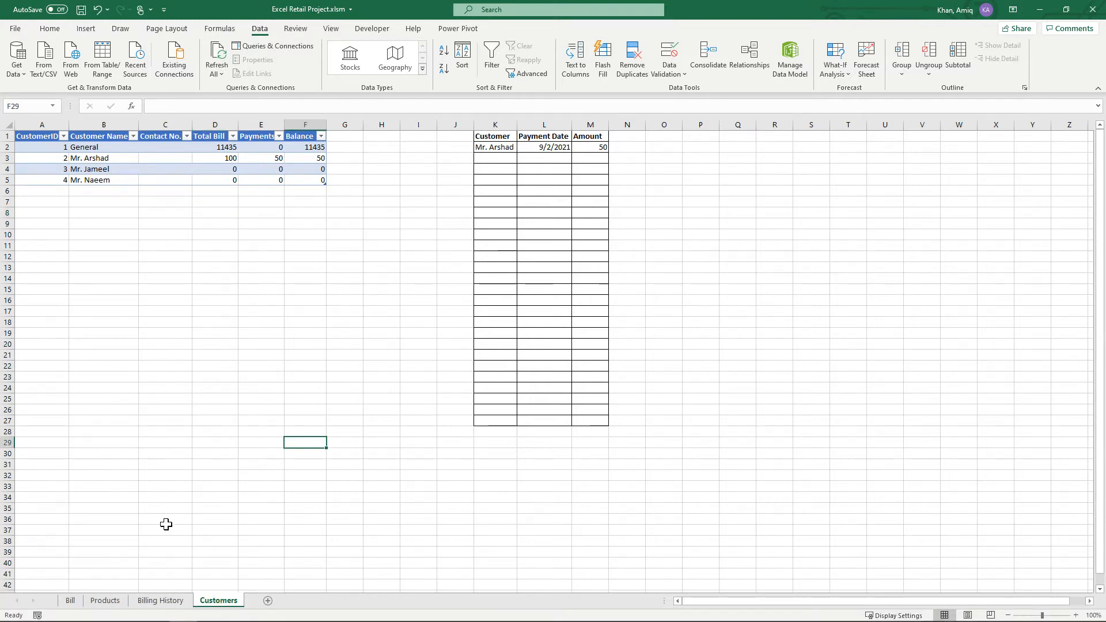
click(494, 158)
click(522, 160)
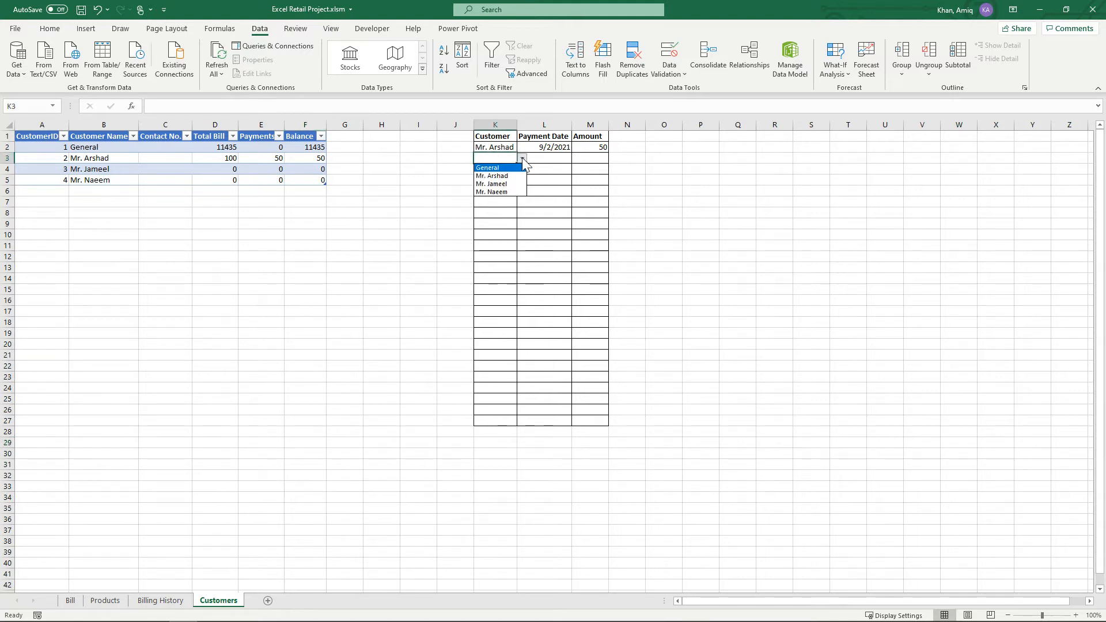
click(565, 158)
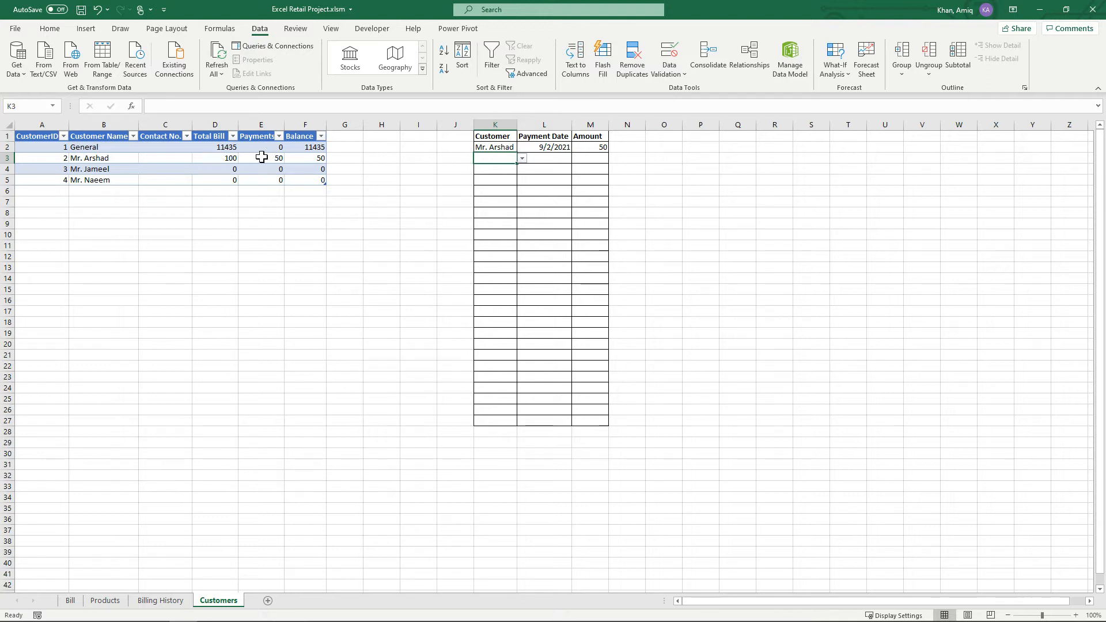
click(304, 158)
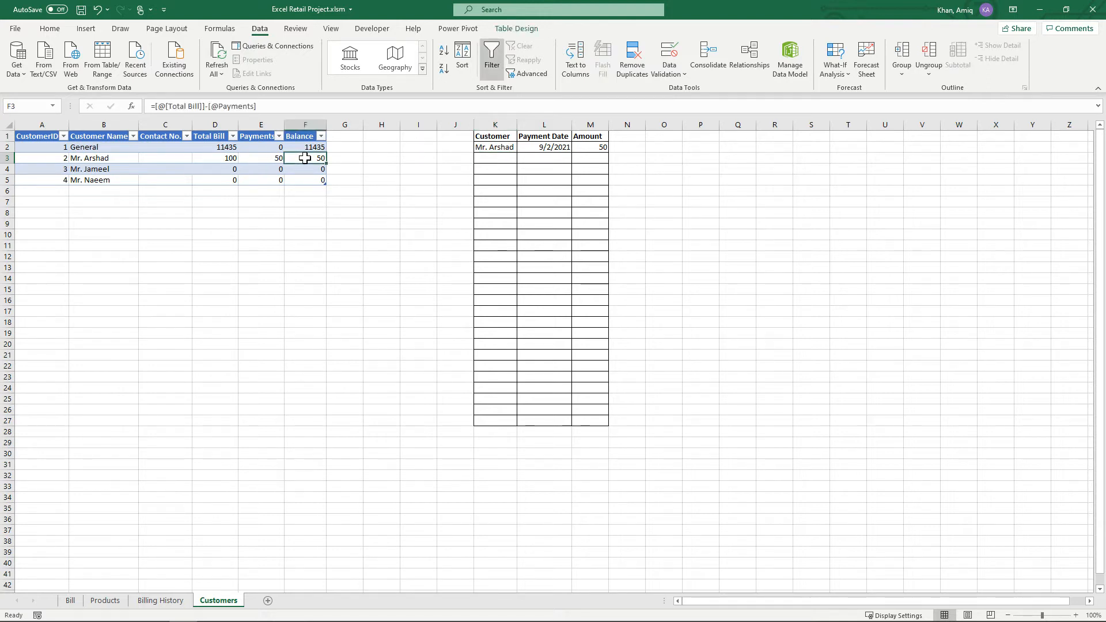
click(333, 257)
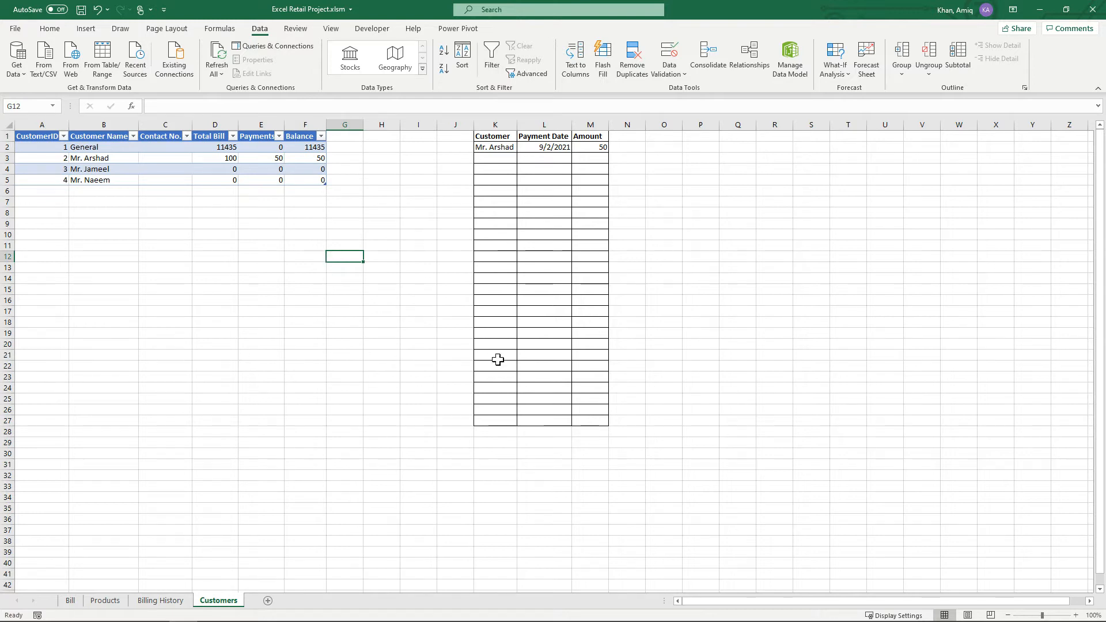
Go through the entry cells in row 3 of the Bill sheet and check the Date formula in D2.
click(73, 602)
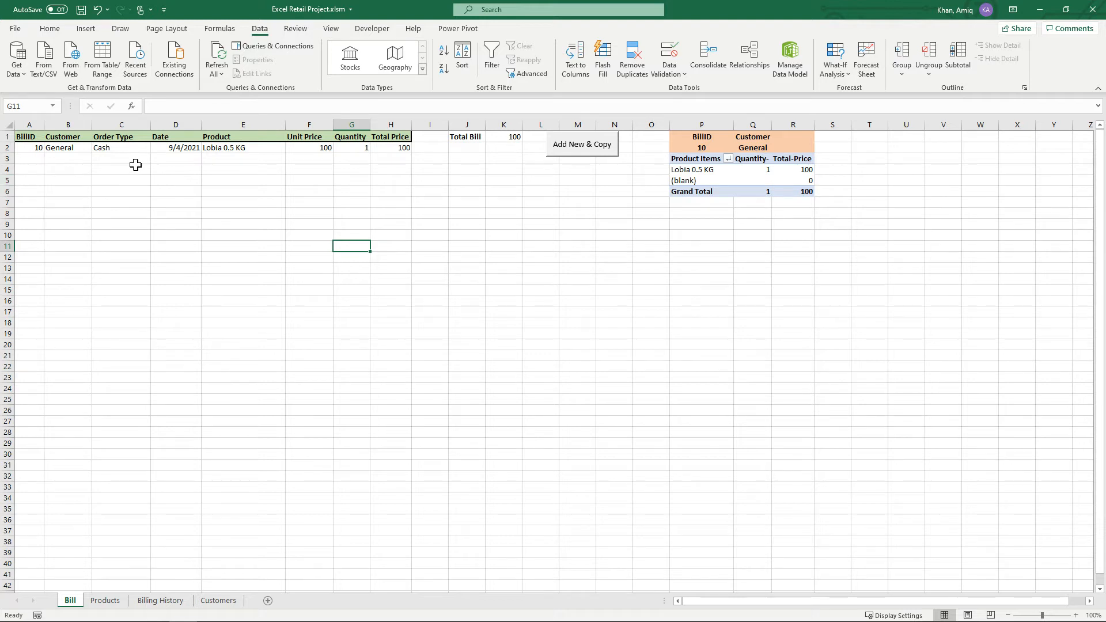
click(29, 158)
click(62, 158)
click(122, 157)
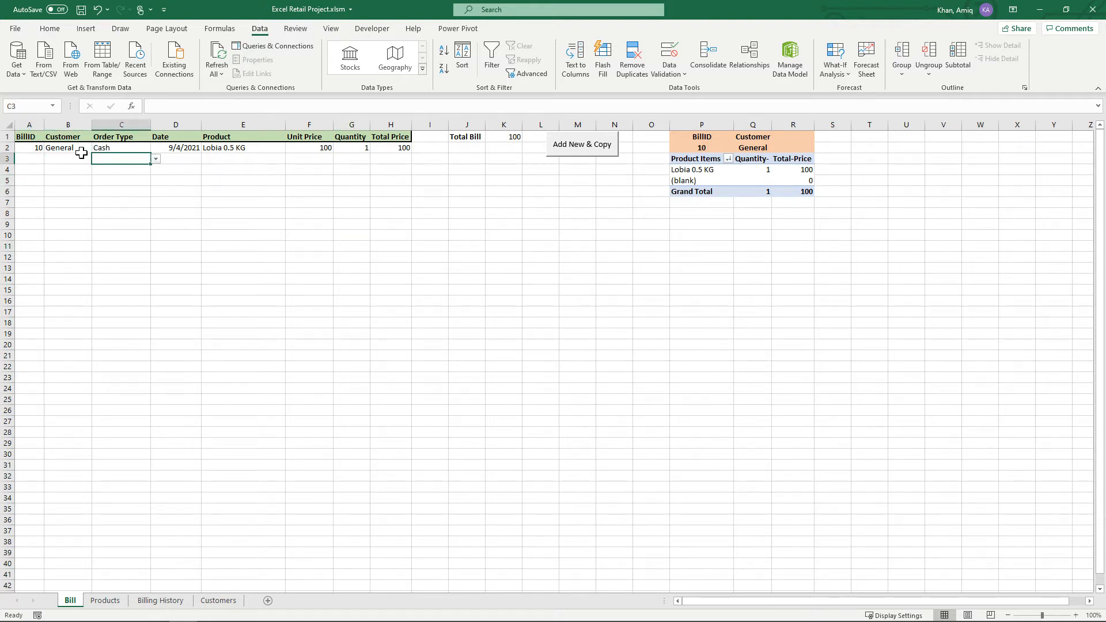
click(178, 157)
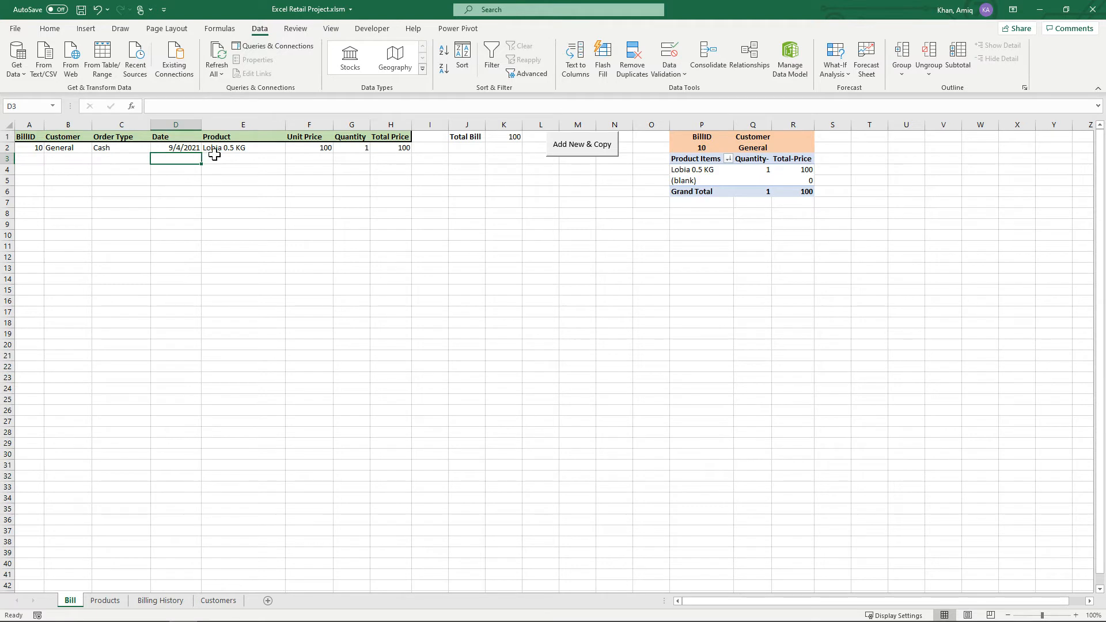
click(183, 144)
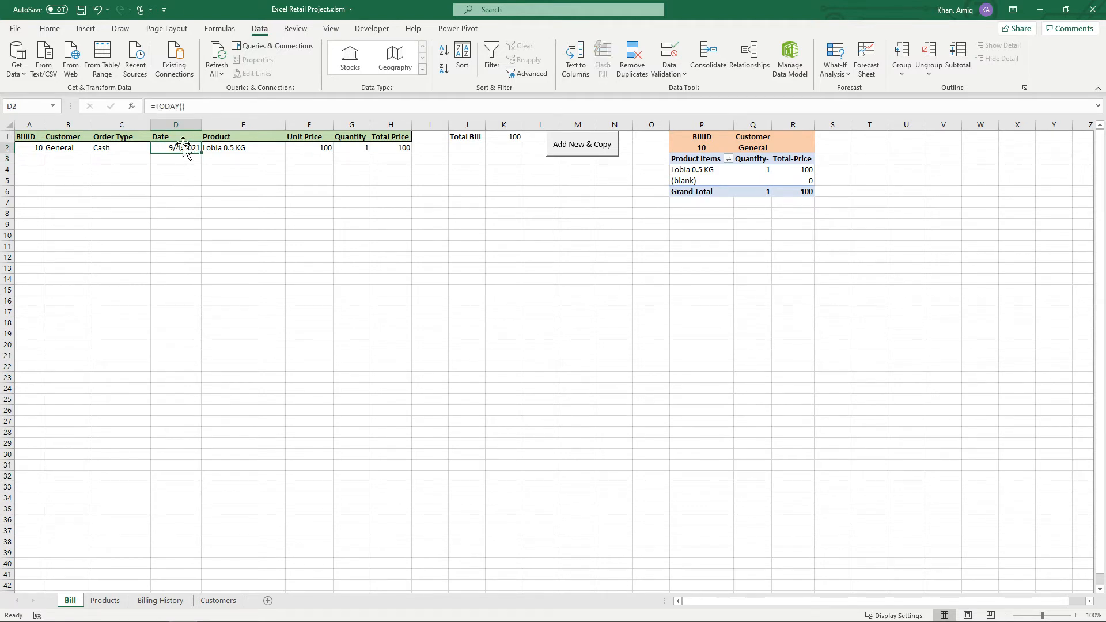
Examine the product choices offered in cell E3 and the Product entry in E2 of the Bill sheet.
click(227, 158)
click(291, 160)
click(291, 161)
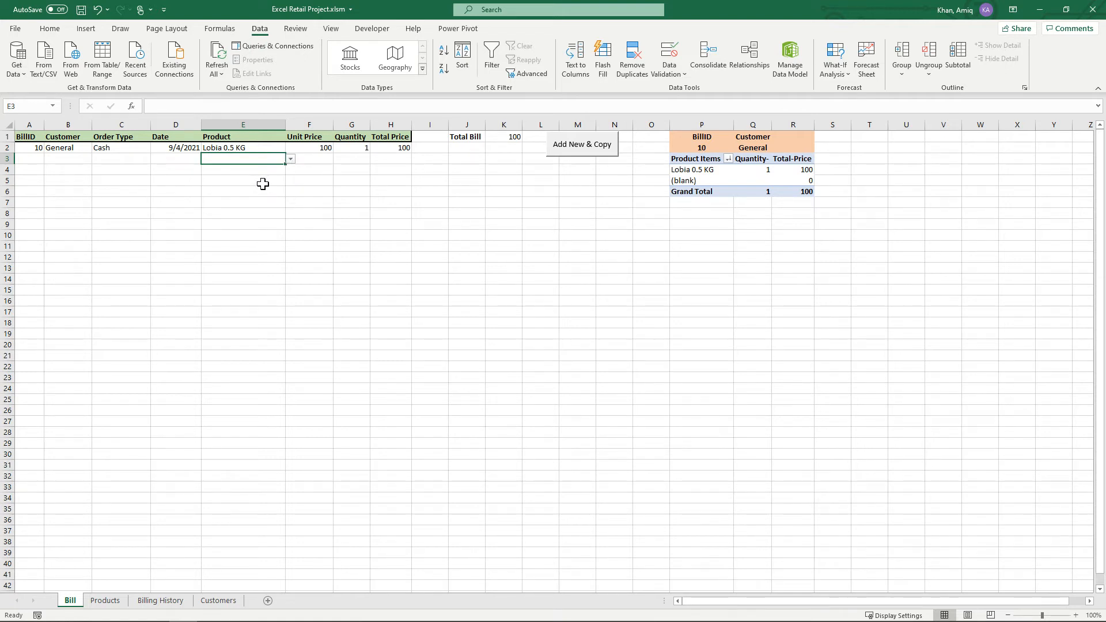
click(291, 161)
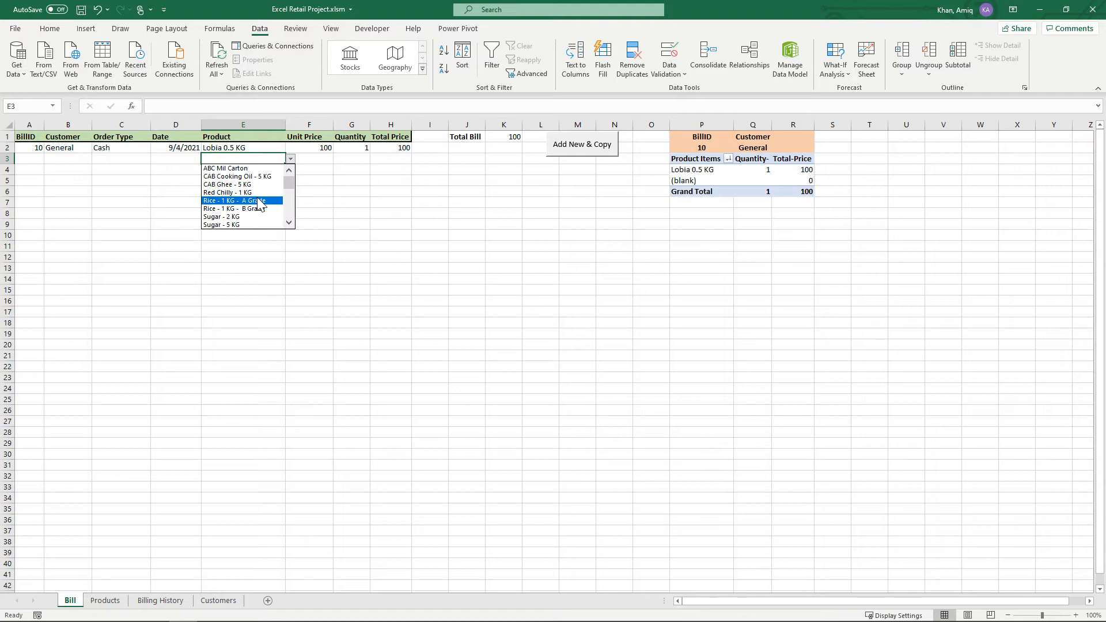
drag(292, 181, 290, 198)
click(332, 195)
click(248, 149)
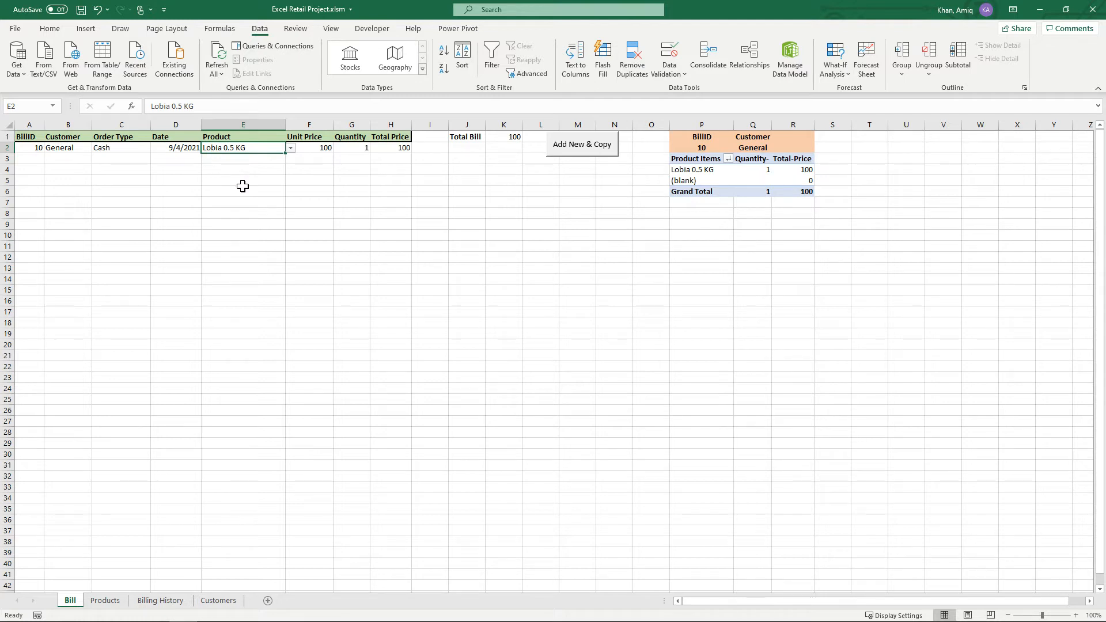
click(242, 279)
click(124, 520)
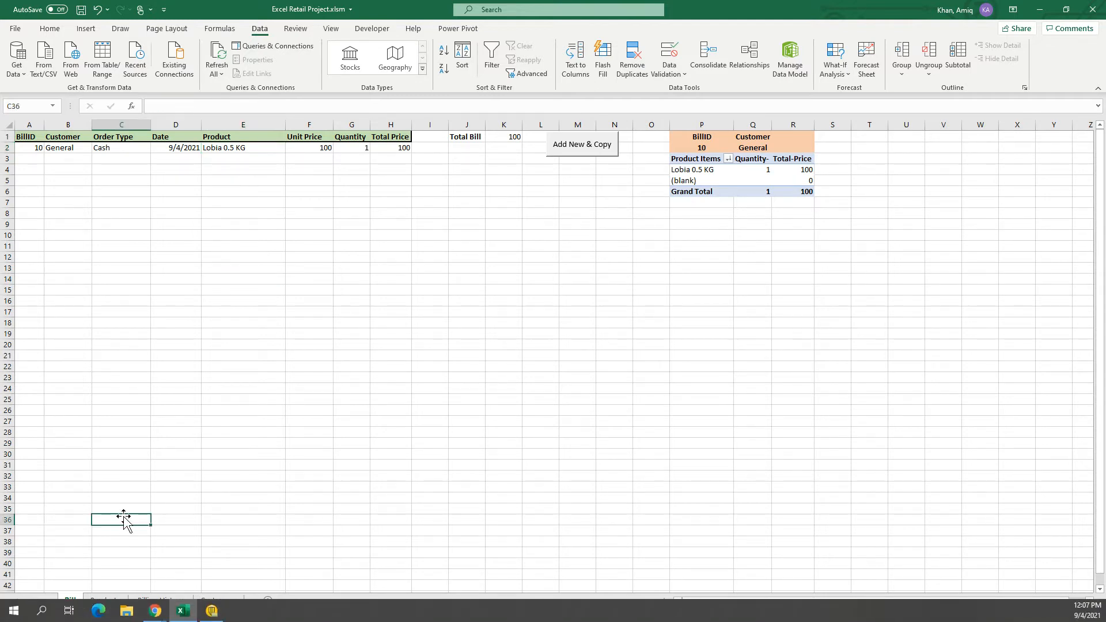
Review the categorised product and price lists on the Products sheet, including the Daal/Lentil and Milk groups.
click(107, 601)
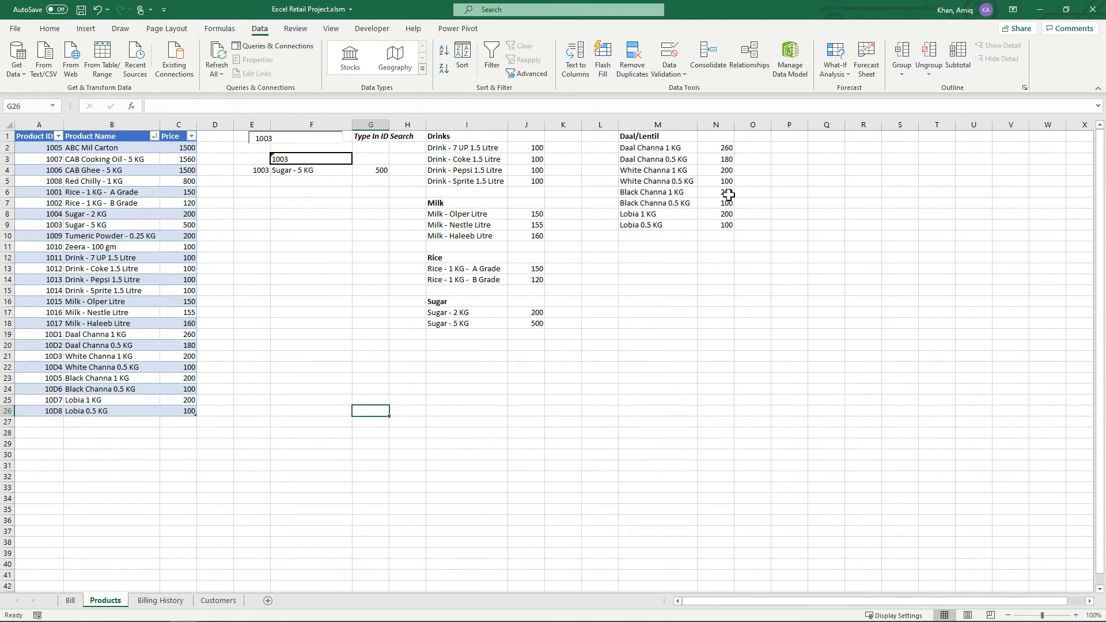
drag(616, 277, 658, 280)
click(718, 225)
click(737, 369)
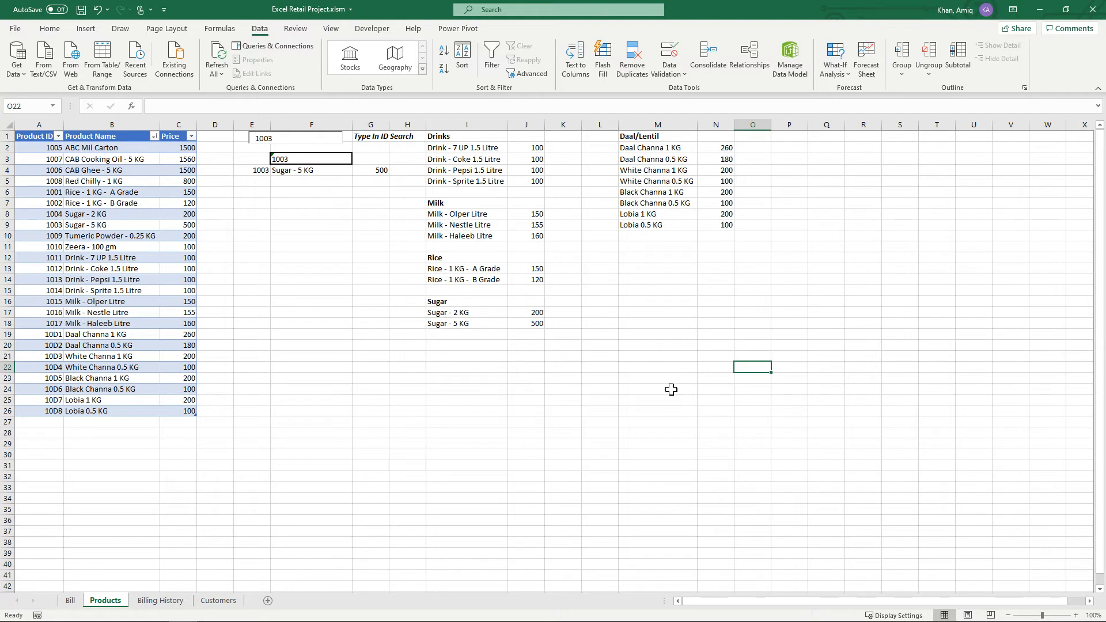
click(457, 214)
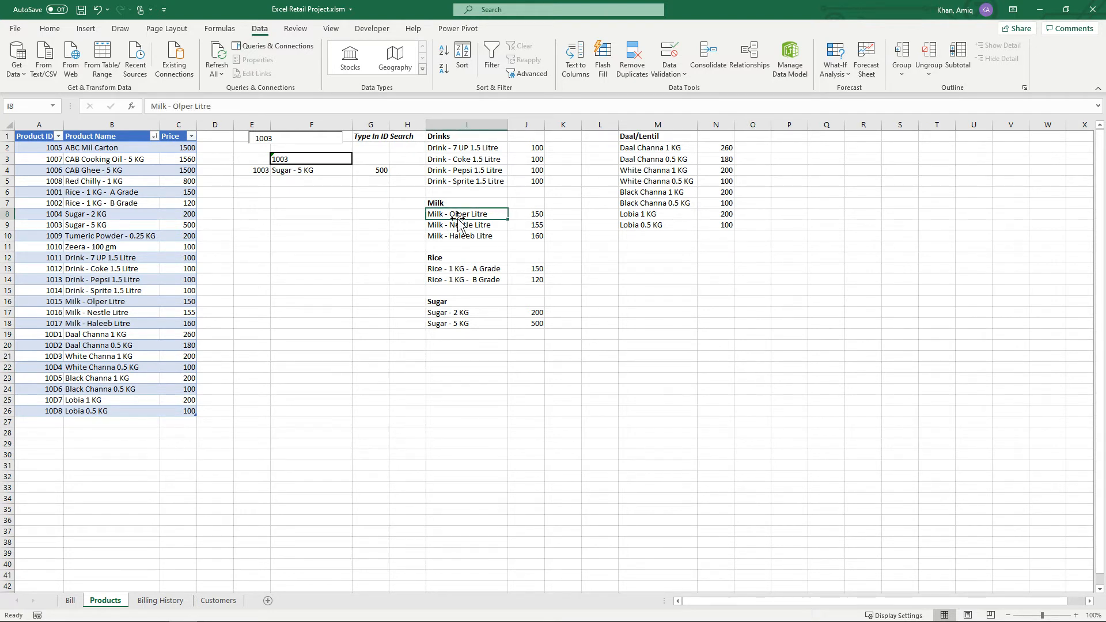
click(349, 451)
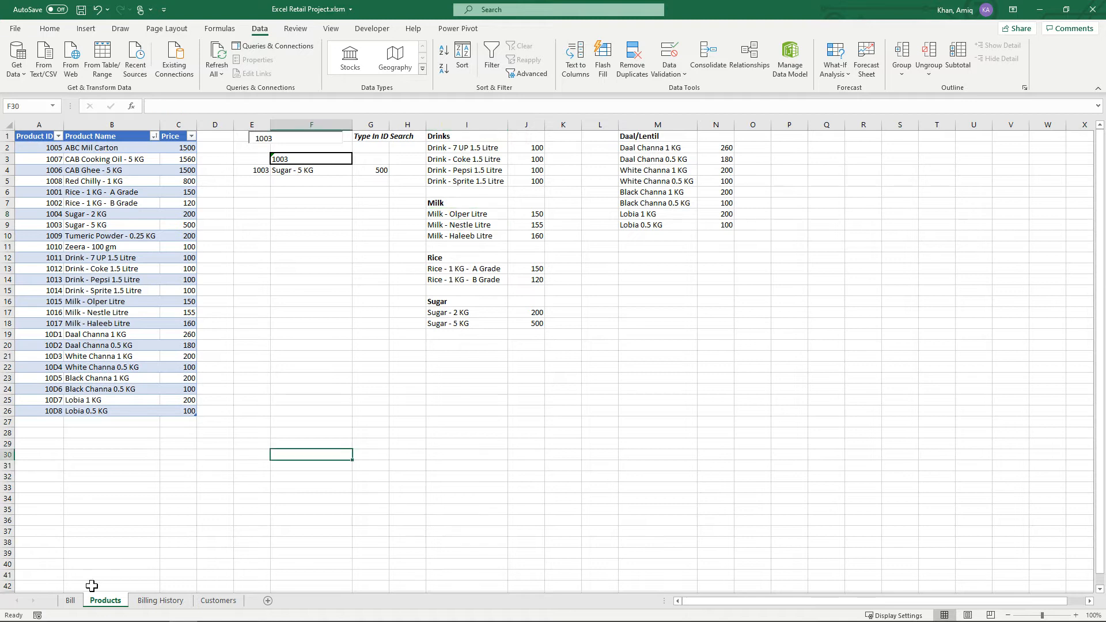
Add Milk - Olper Litre from the Products sheet's Milk list to the bill and check its row on the Bill sheet.
click(473, 216)
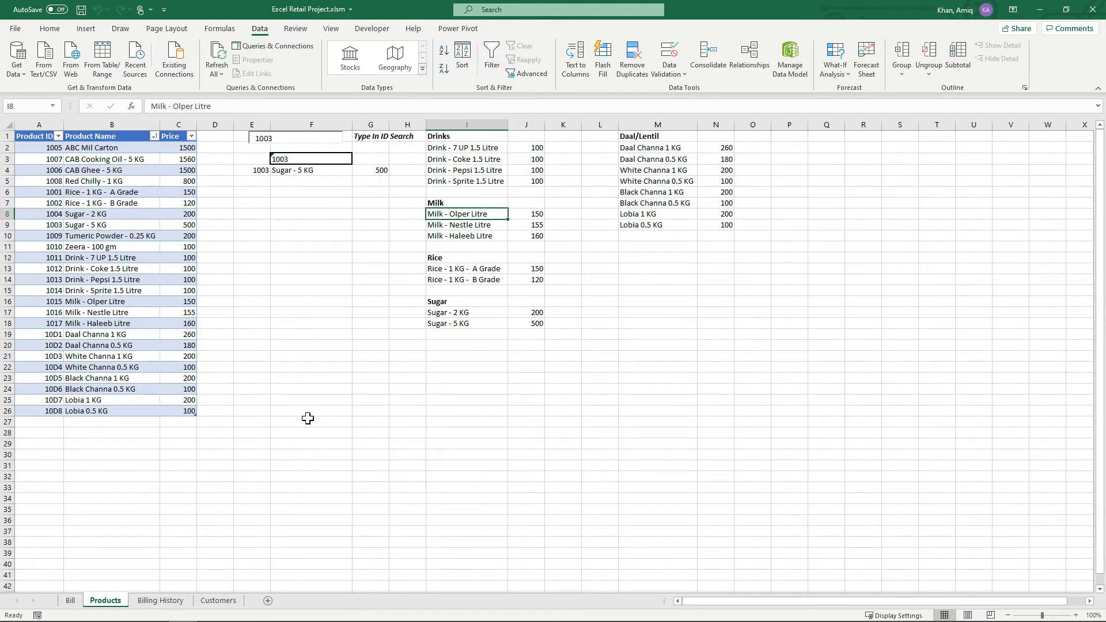
click(70, 601)
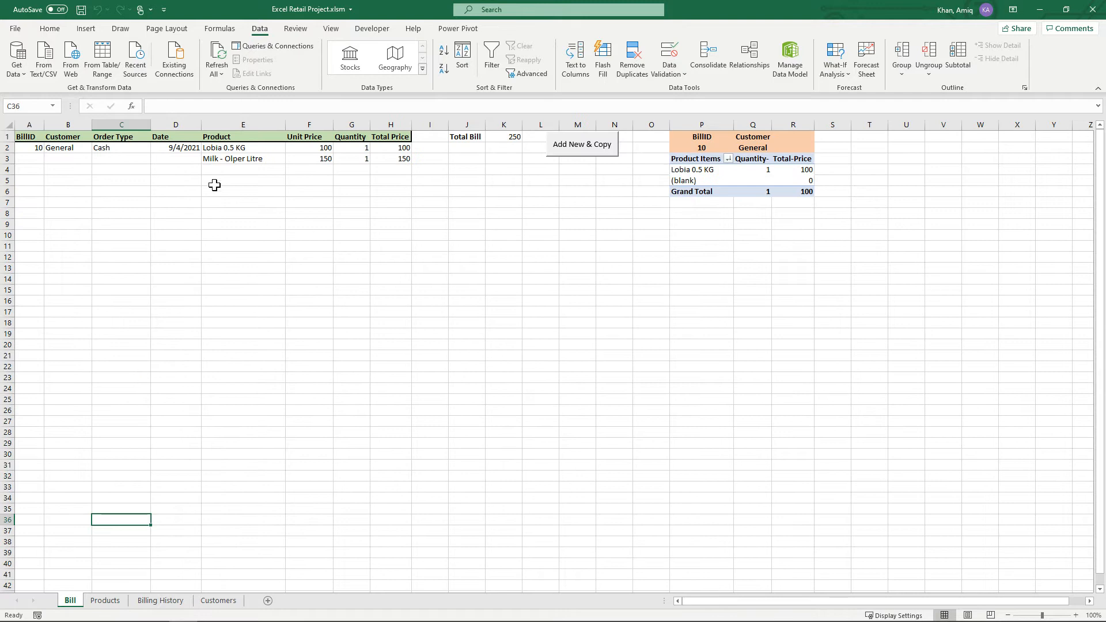
click(221, 163)
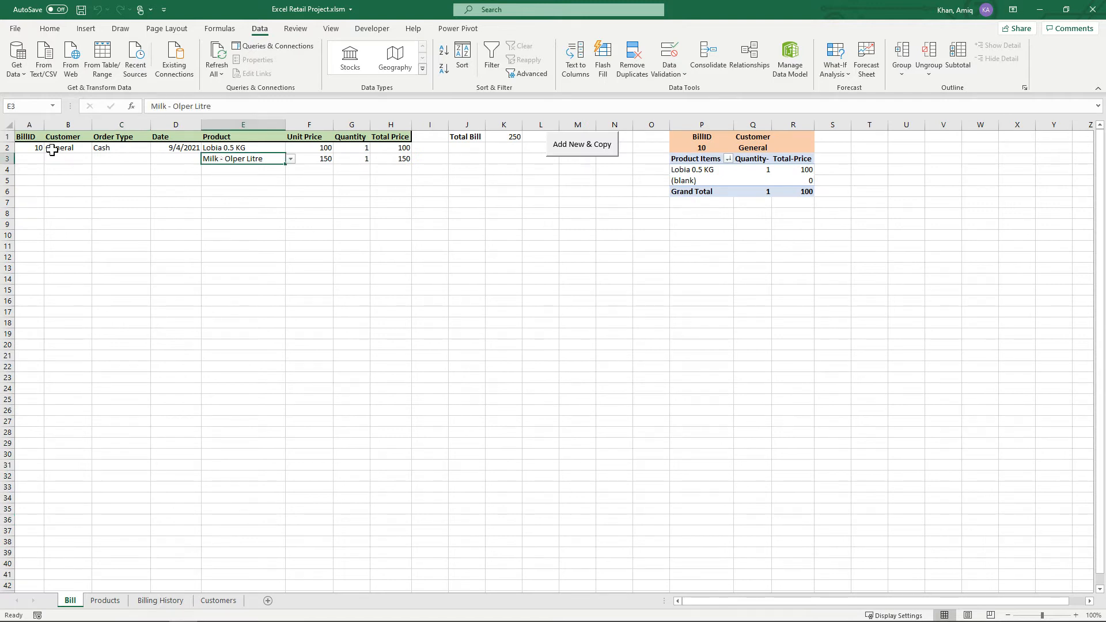
Fill the BillID, Customer, Order Type and Date entries from row 2 down into row 3 of the Bill sheet.
drag(34, 148, 173, 165)
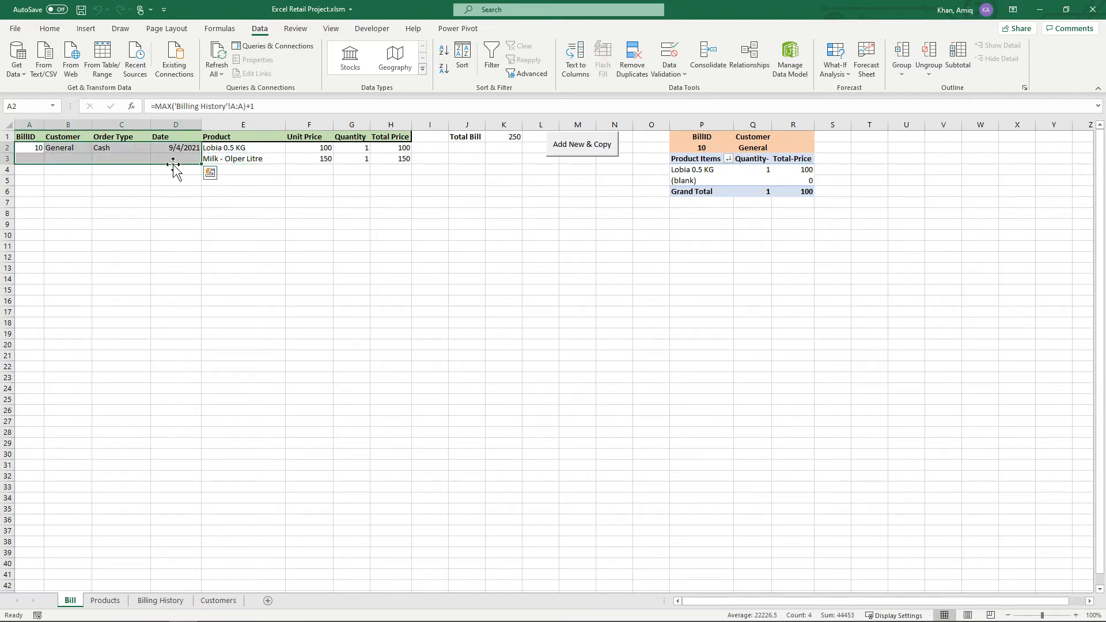
key(ctrl+d)
click(320, 215)
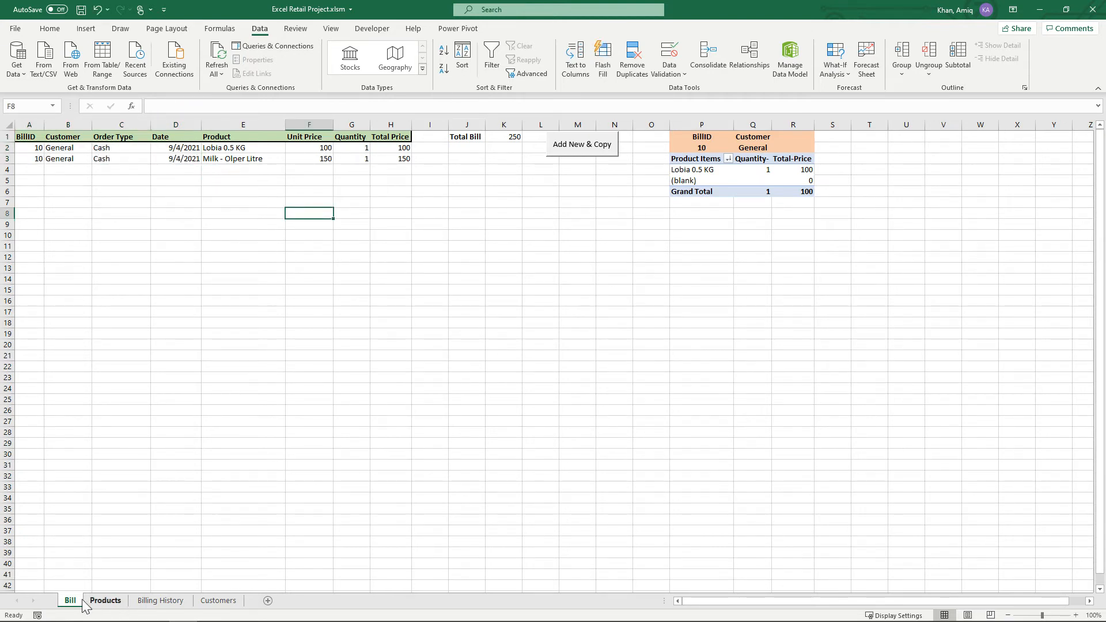
Add Black Channa 1 KG from the Daal/Lentil list on the Products sheet to the bill and return to the Bill sheet.
click(106, 601)
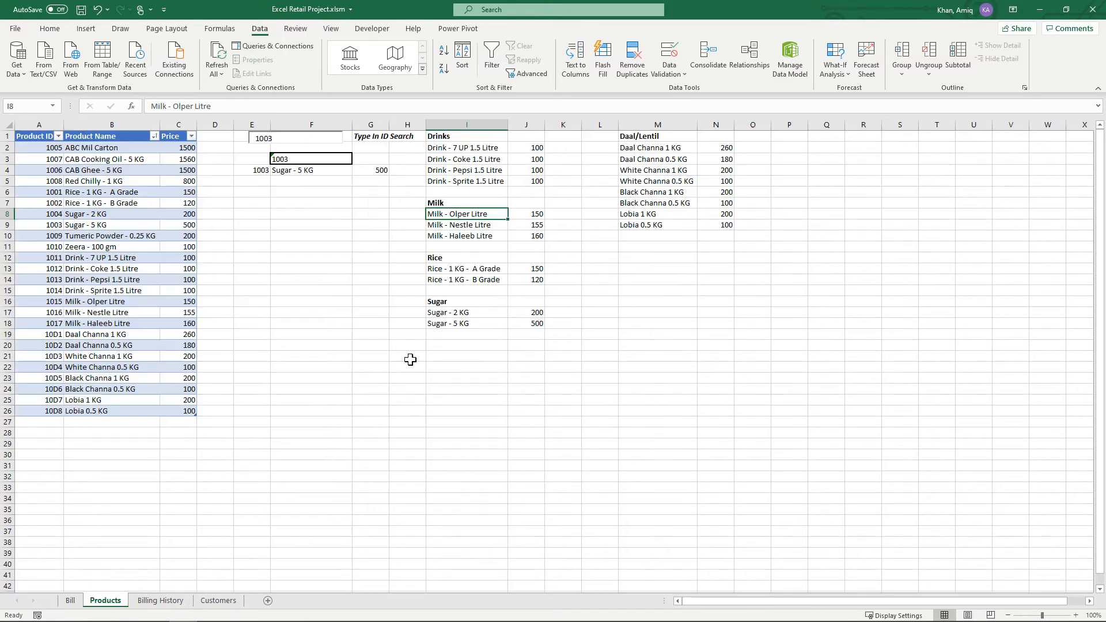
click(461, 237)
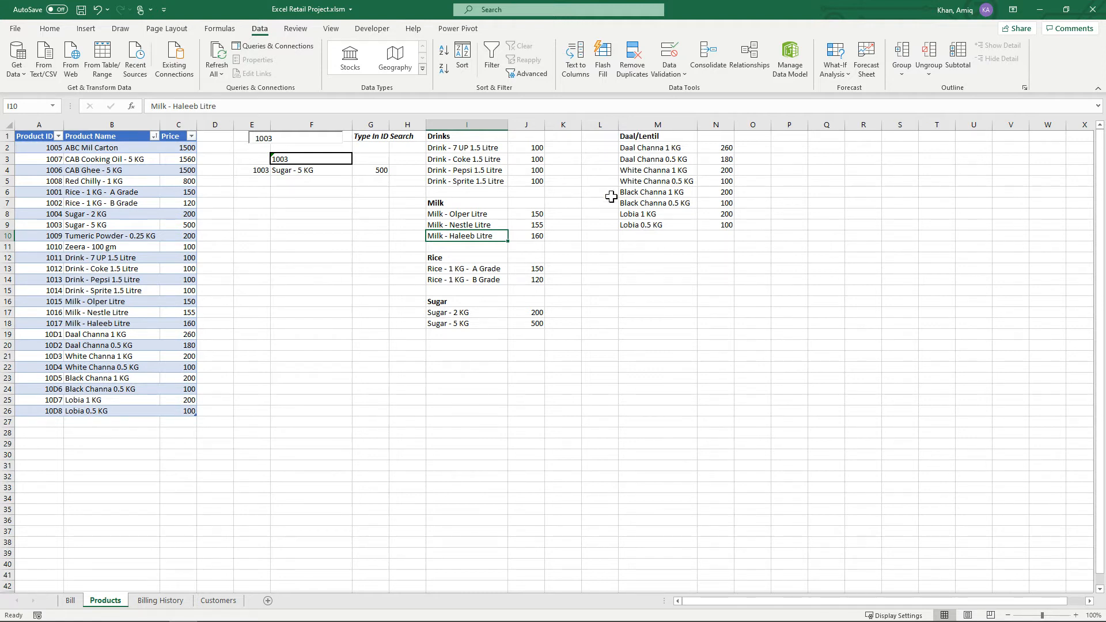
click(642, 193)
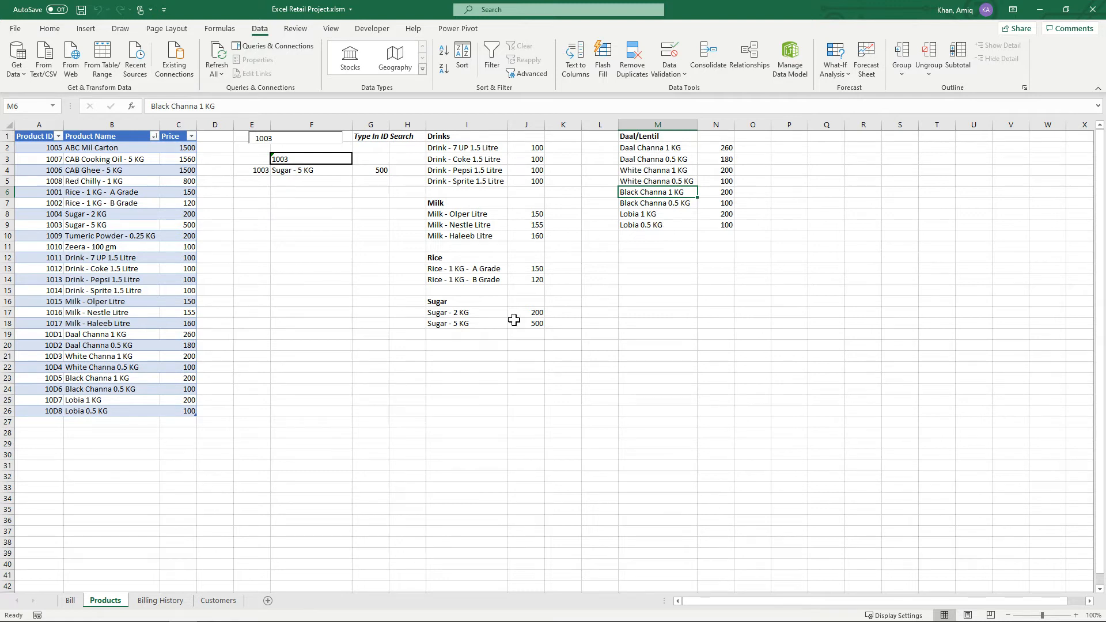
click(70, 600)
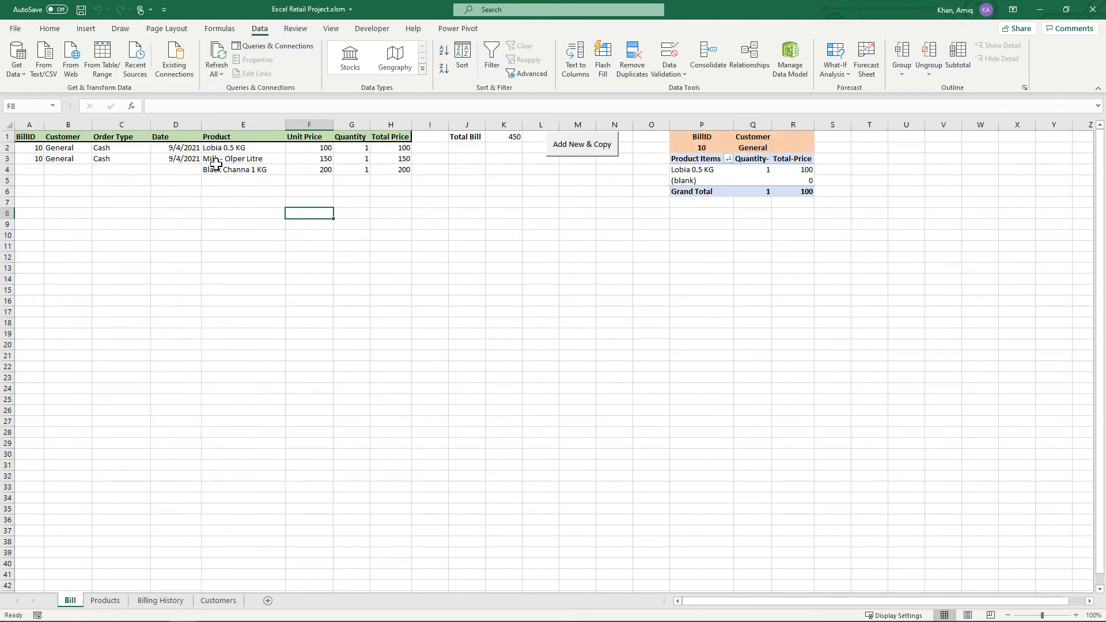
Inspect the ID search box on the Products sheet, its linked cell F3 and the FILTER formula in E4.
click(106, 601)
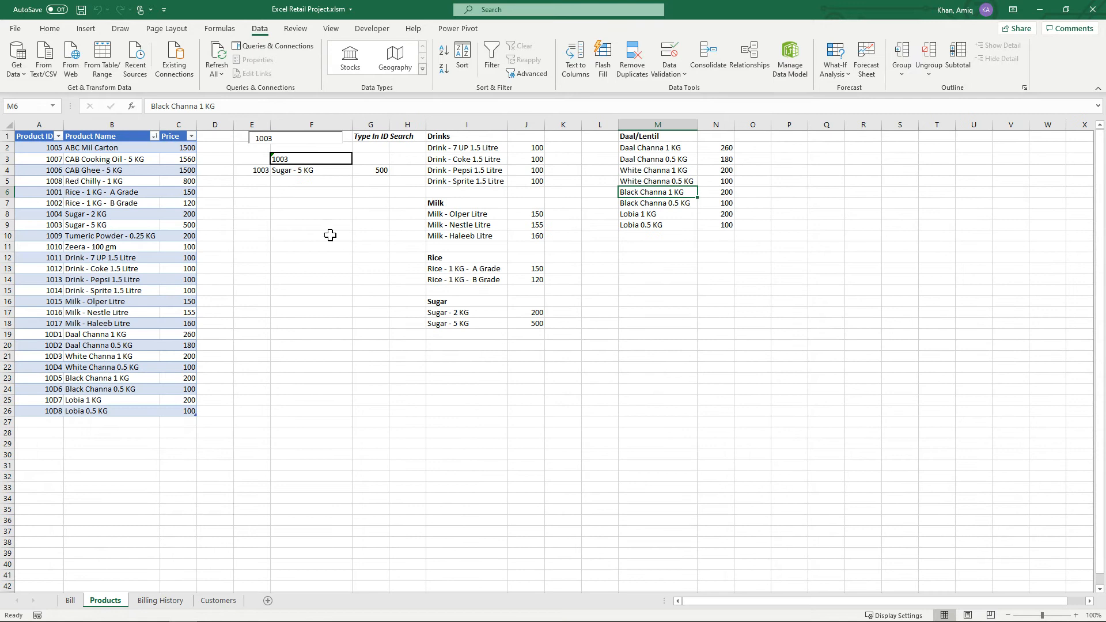
click(311, 222)
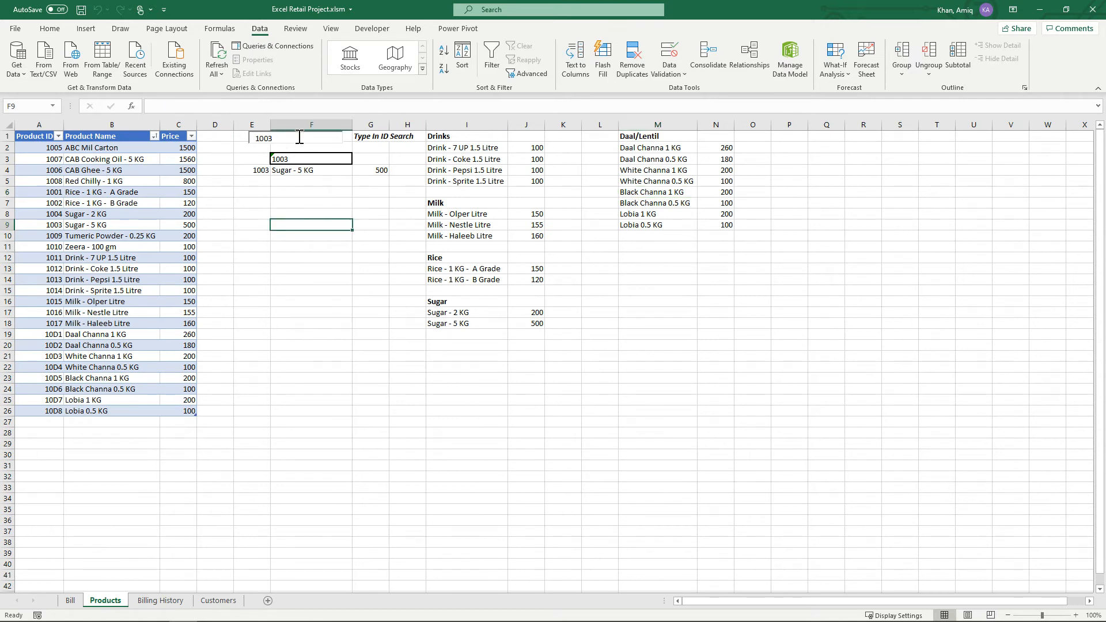
click(299, 136)
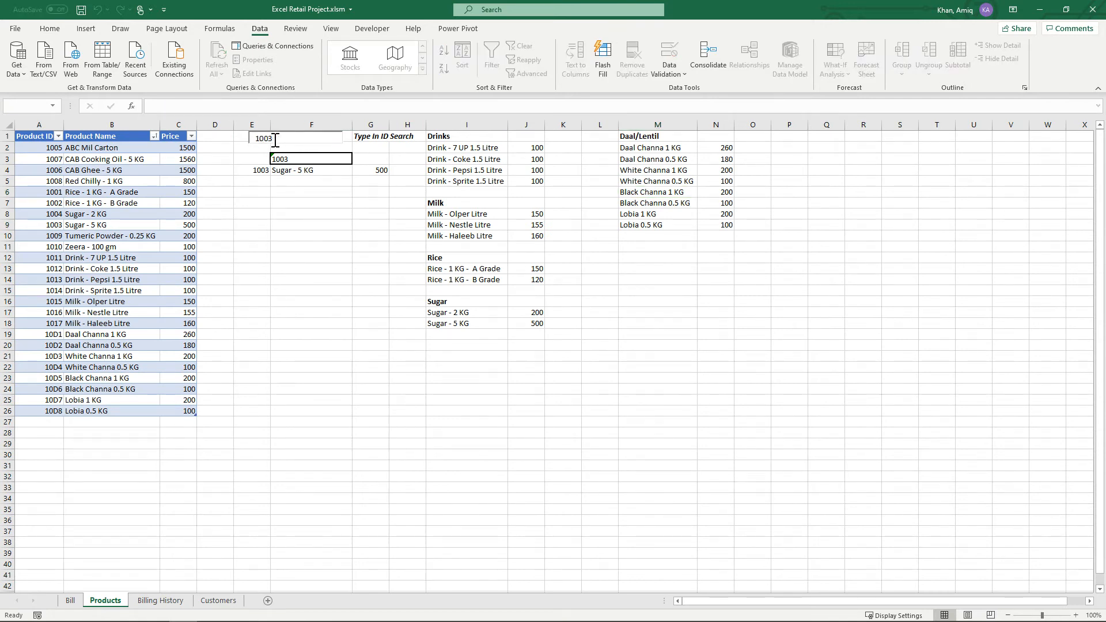
click(313, 191)
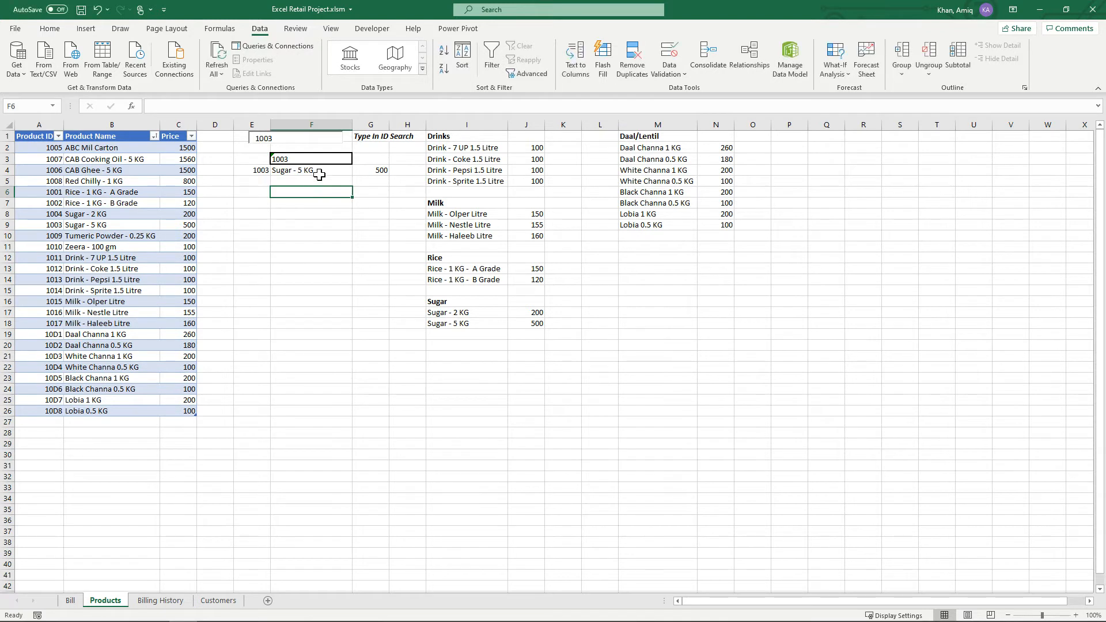
click(299, 159)
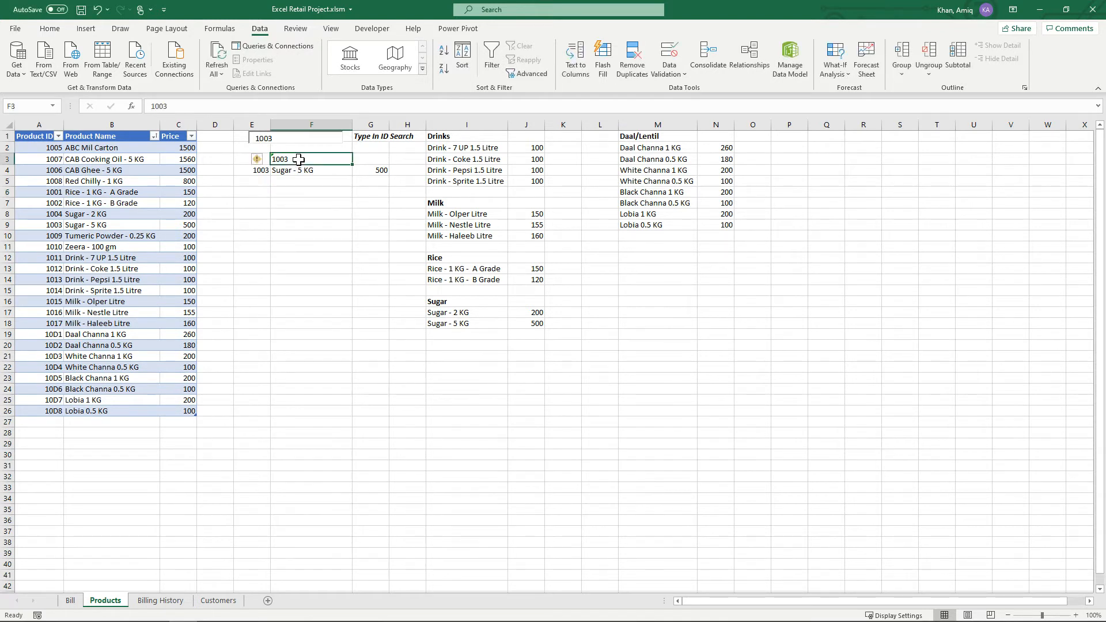
click(277, 190)
click(257, 171)
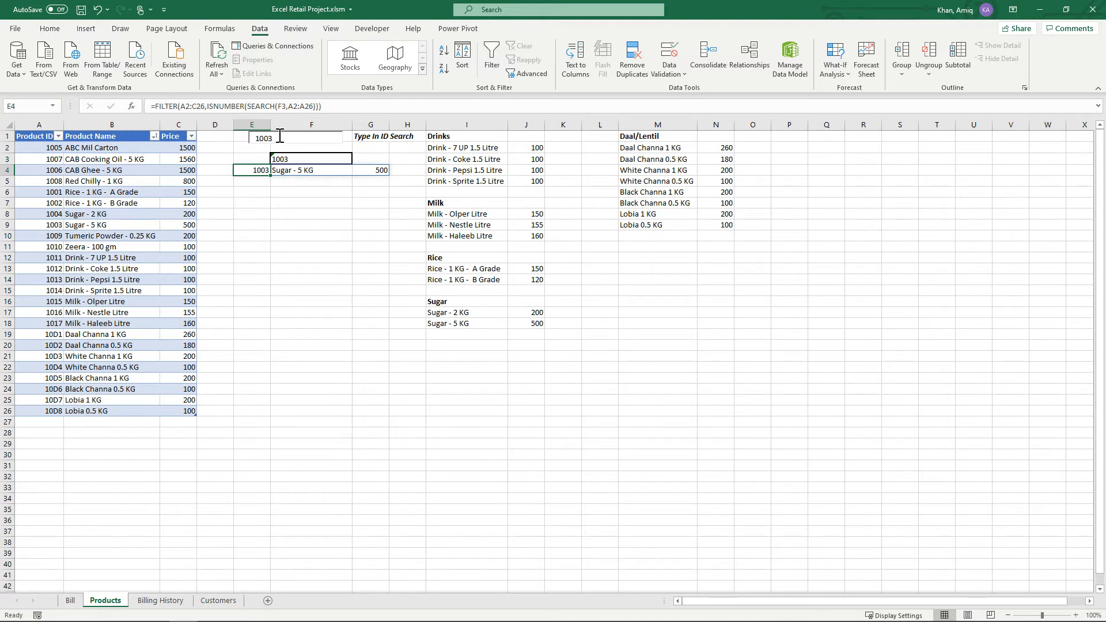
click(334, 214)
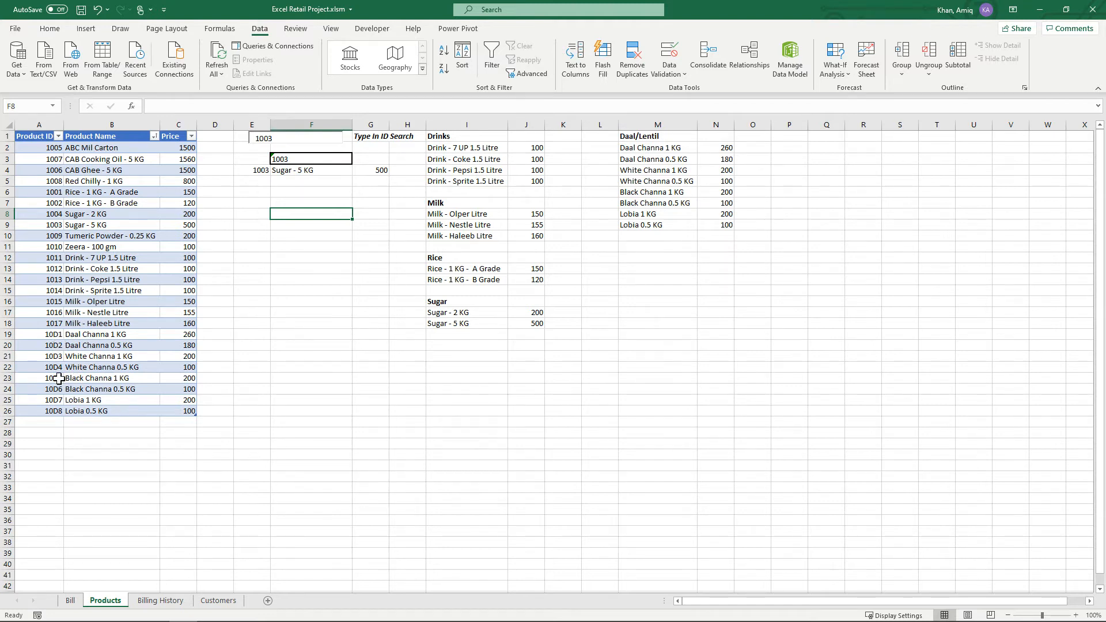
Search the products by ID 101 and clear the search value from linked cell F3.
click(249, 140)
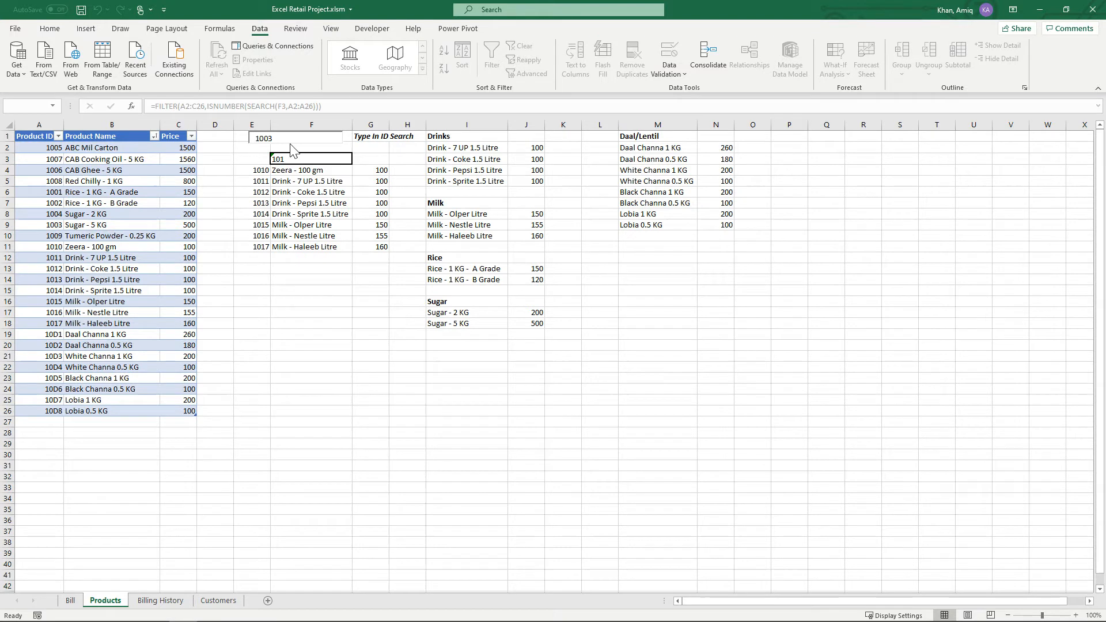
click(292, 159)
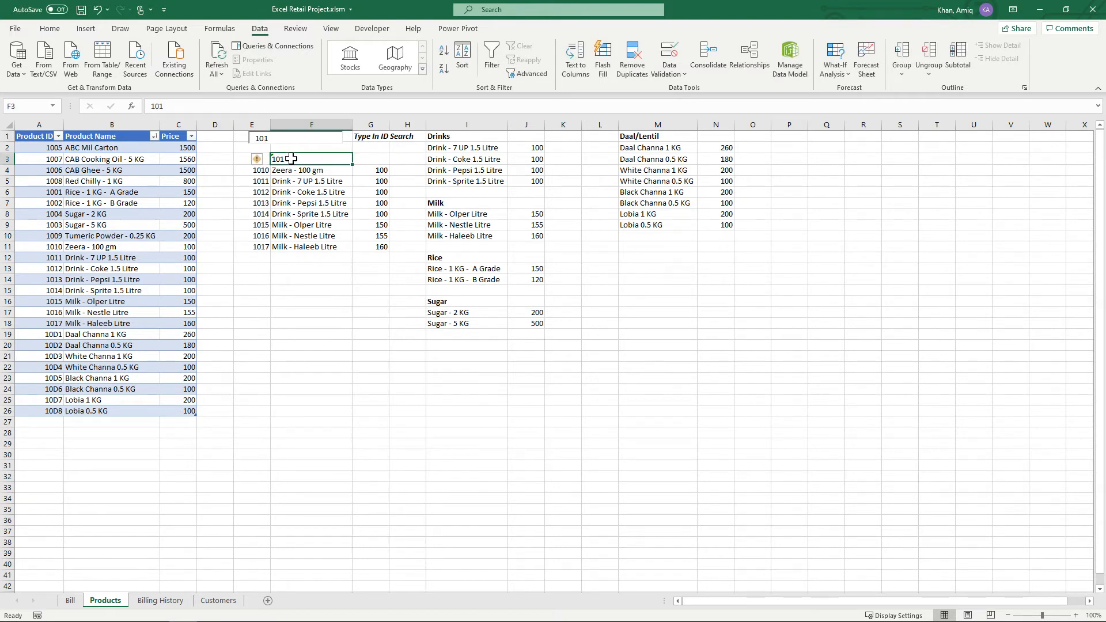
double_click(295, 159)
drag(295, 159, 210, 143)
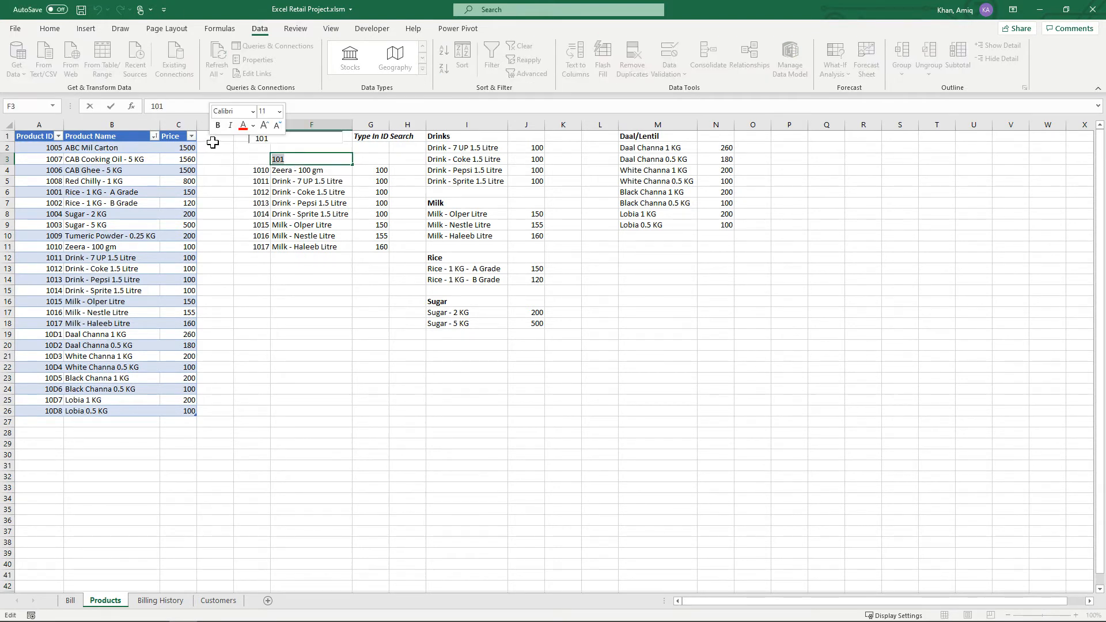
key(Delete)
click(276, 139)
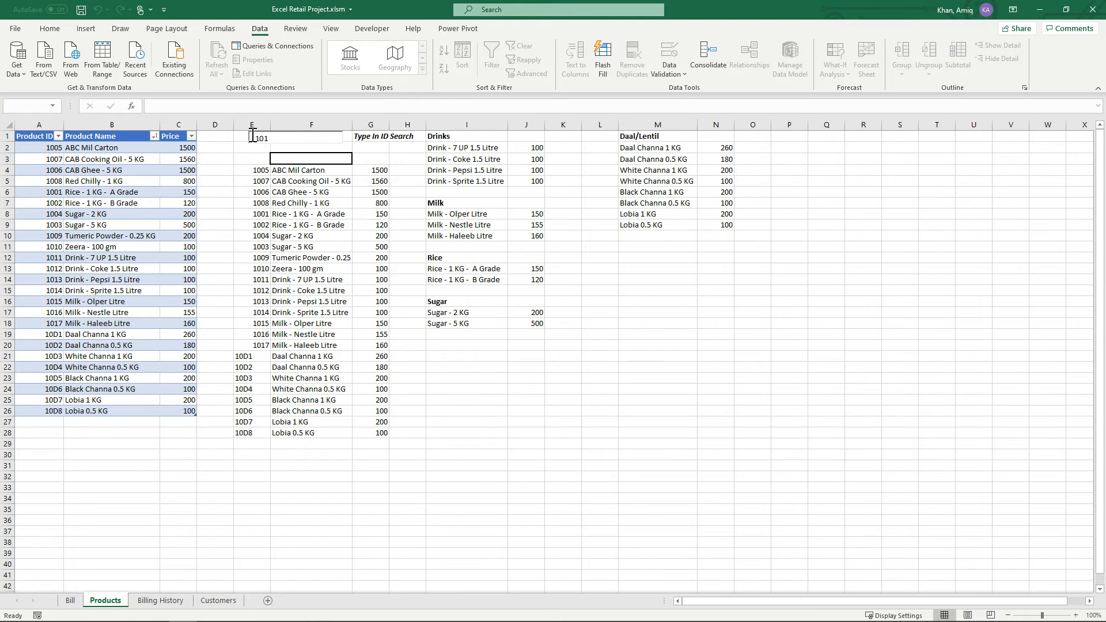
click(252, 150)
Filter the product search results by the ID text 10d.
click(269, 140)
text(10s)
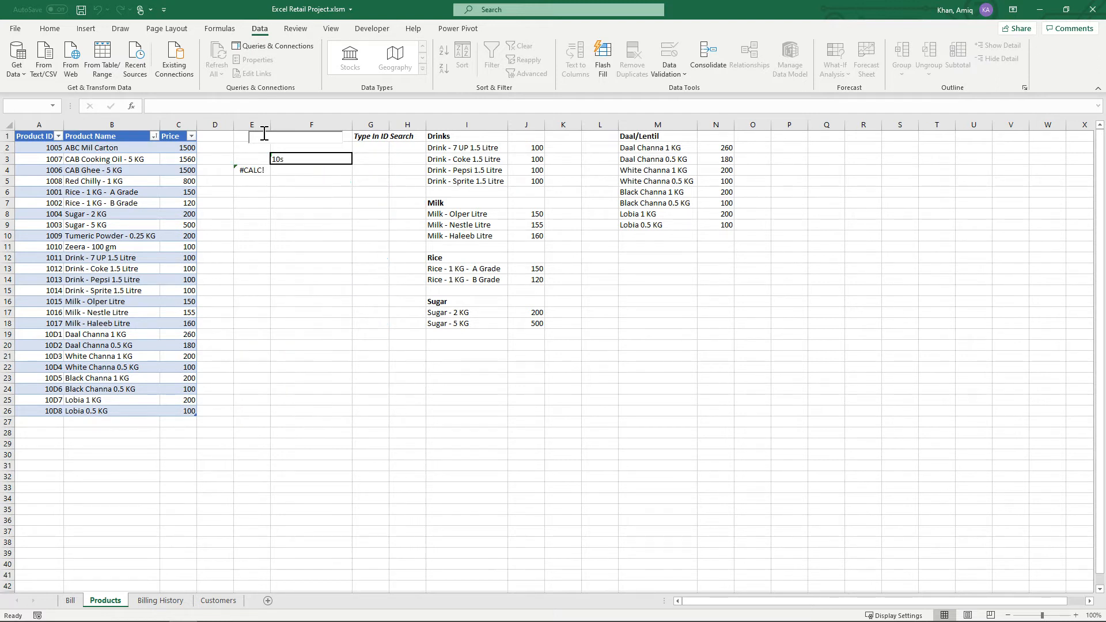
key(BackSpace)
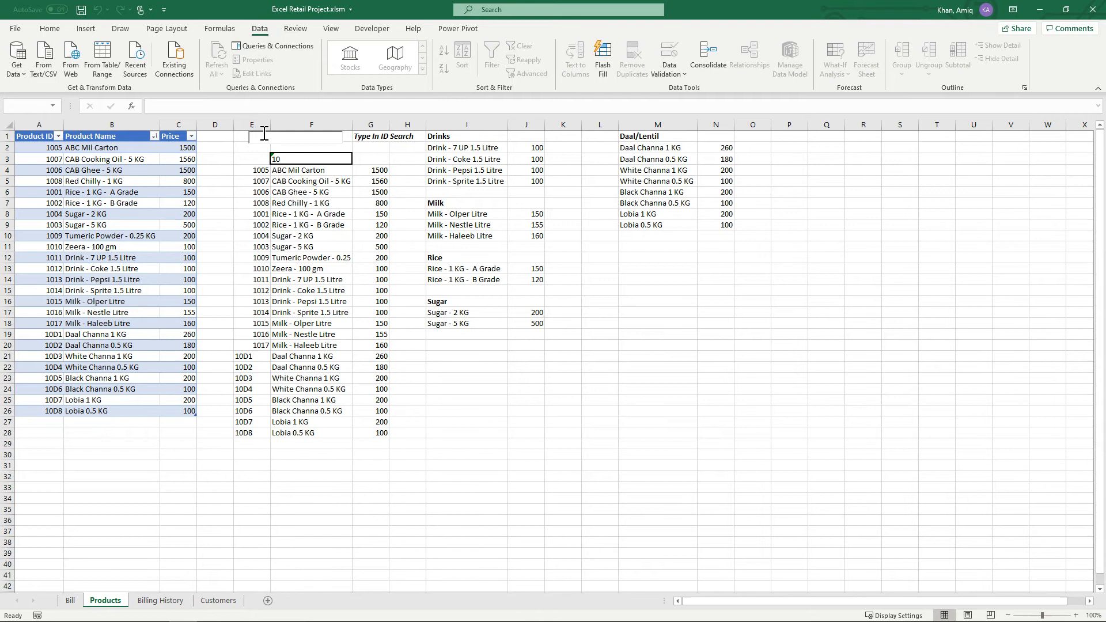
text(d)
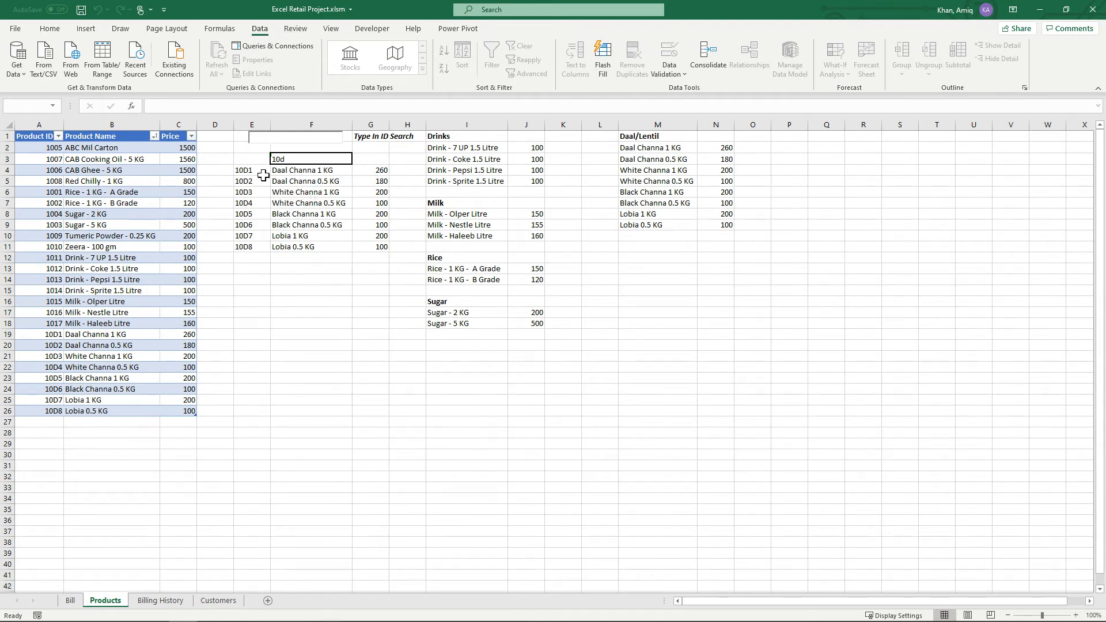
click(312, 286)
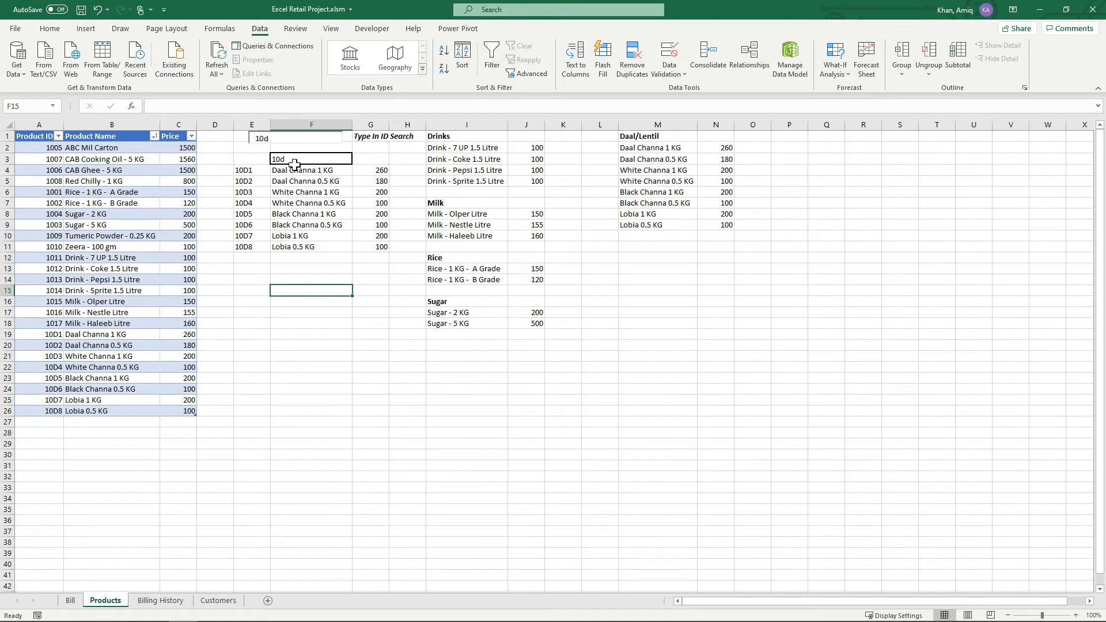
Add Black Channa 1 KG from the filtered search results to the bill and return to the Bill sheet.
click(315, 357)
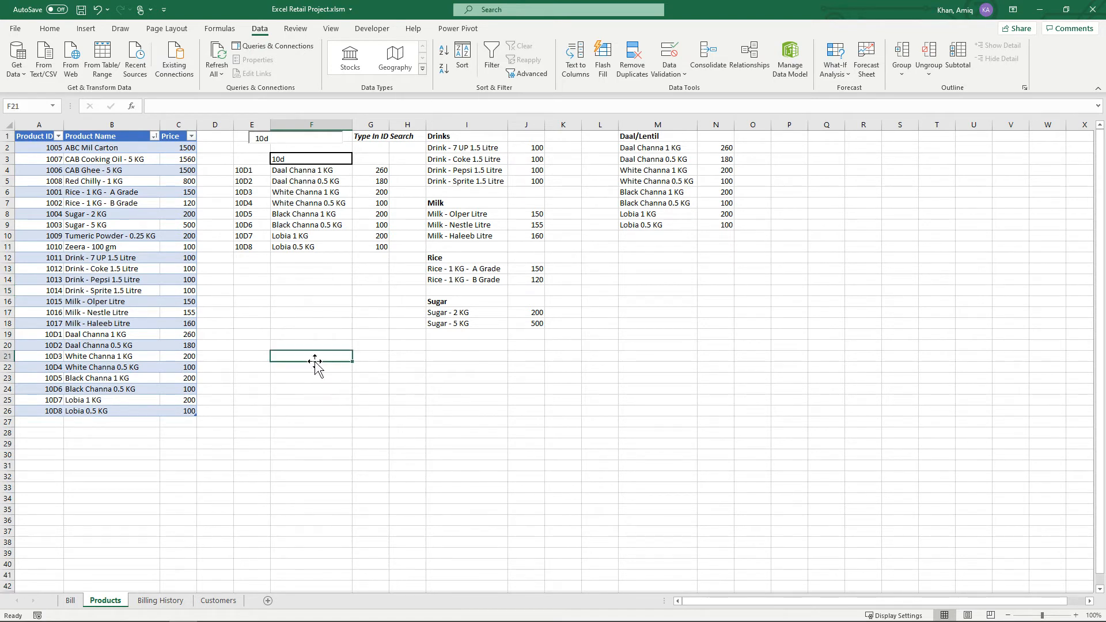
click(291, 214)
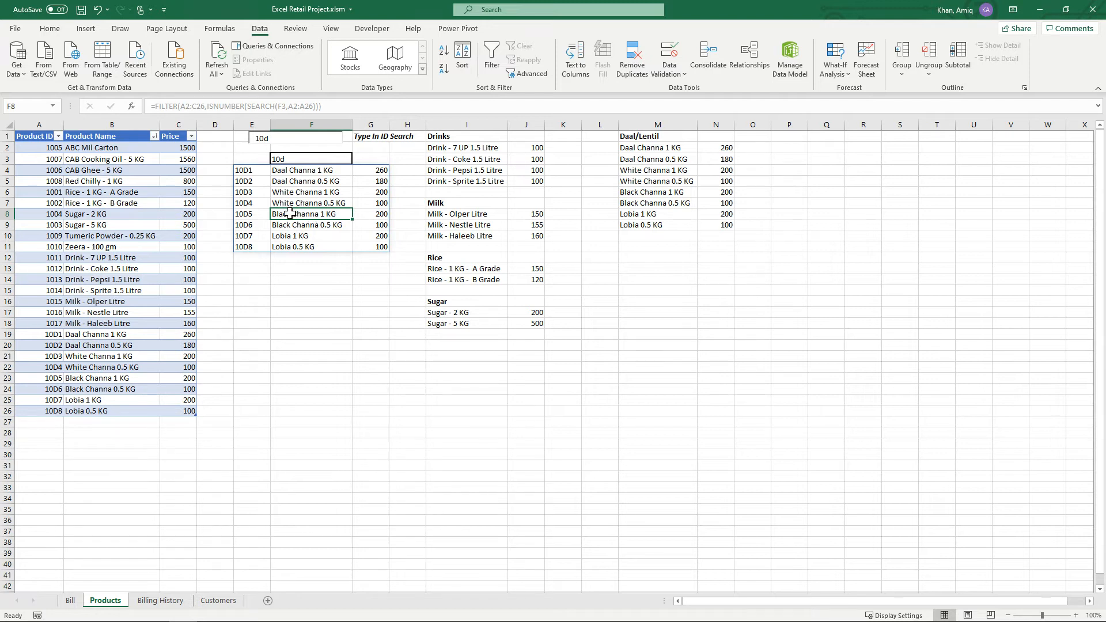
click(70, 600)
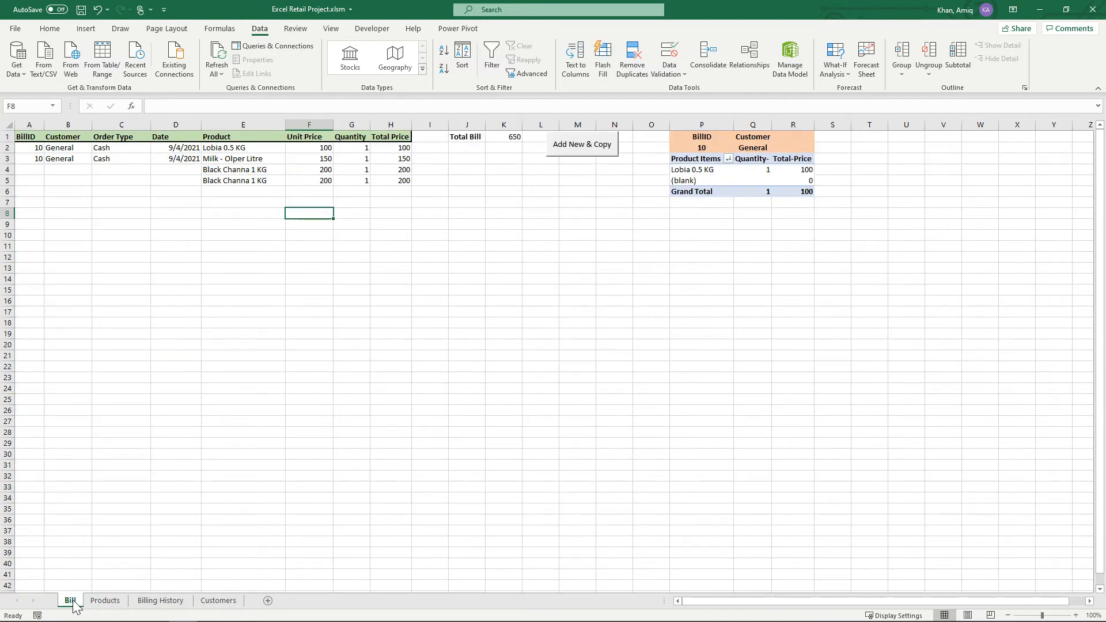
Fill the bill ID, customer, order type and date from row 3 down through row 5 of the bill.
click(224, 182)
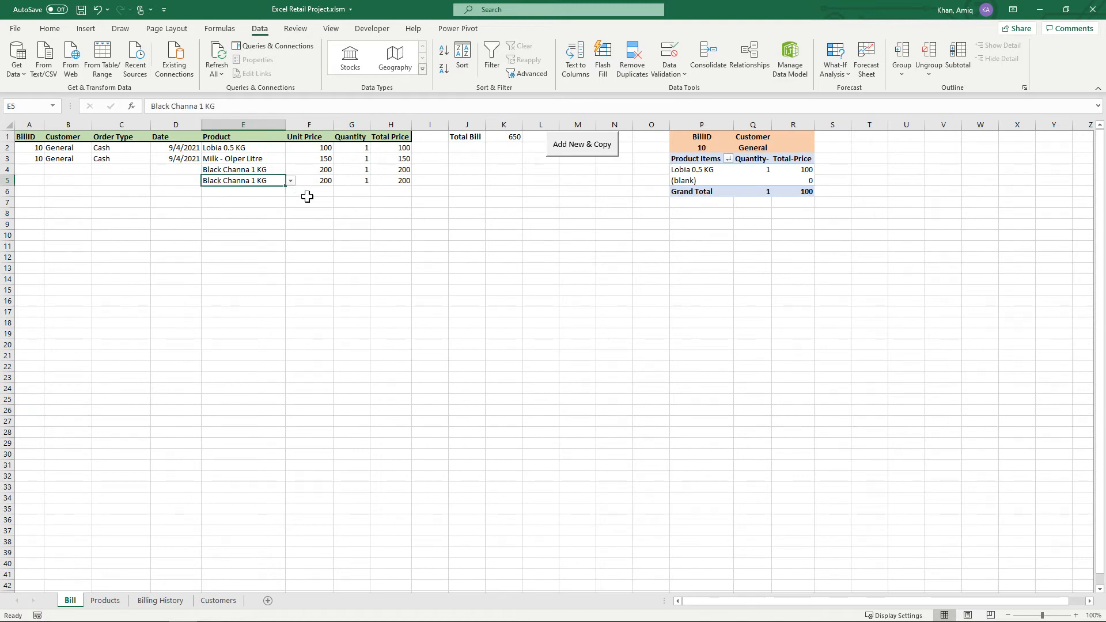
click(358, 180)
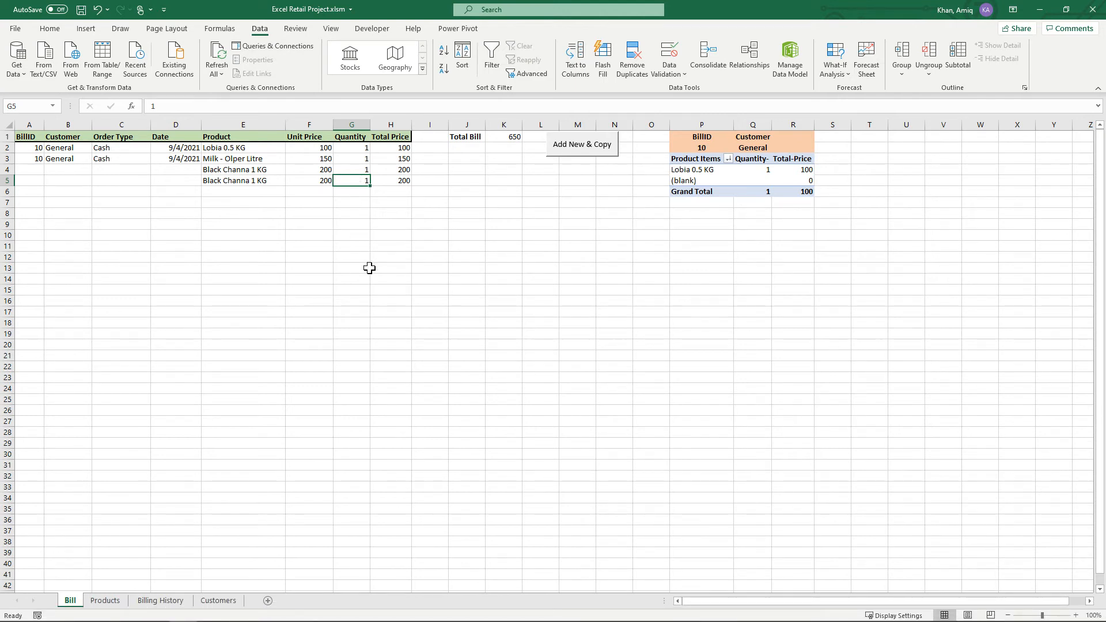
drag(33, 163, 170, 191)
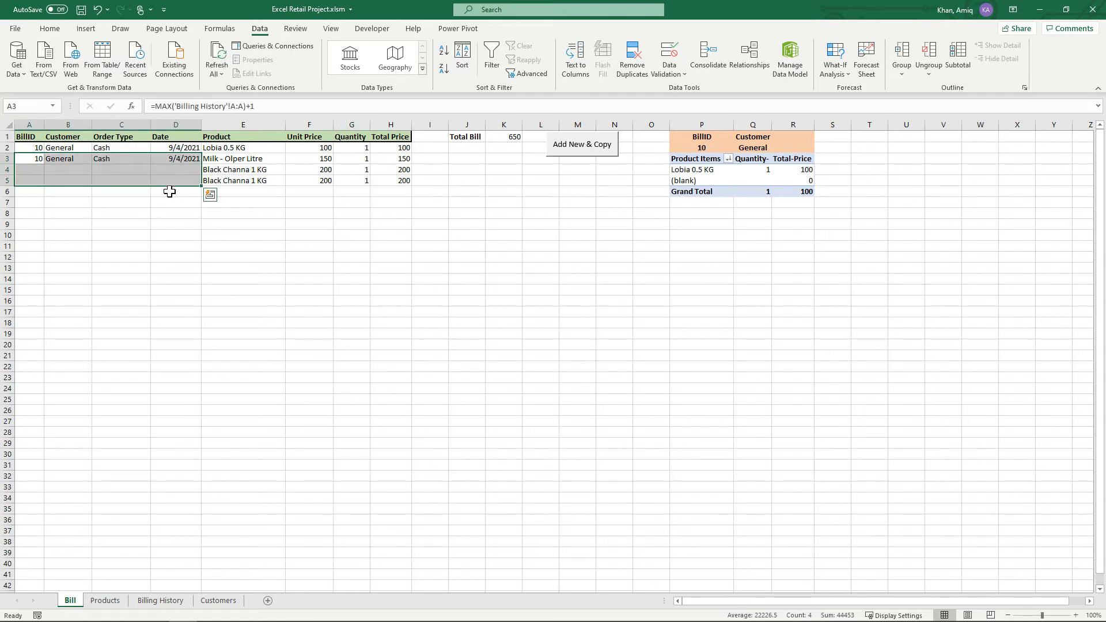
key(ctrl+d)
click(415, 192)
Review the quantity and unit price cells, the total price formula in H2 and the Total Bill formula in K1.
click(365, 159)
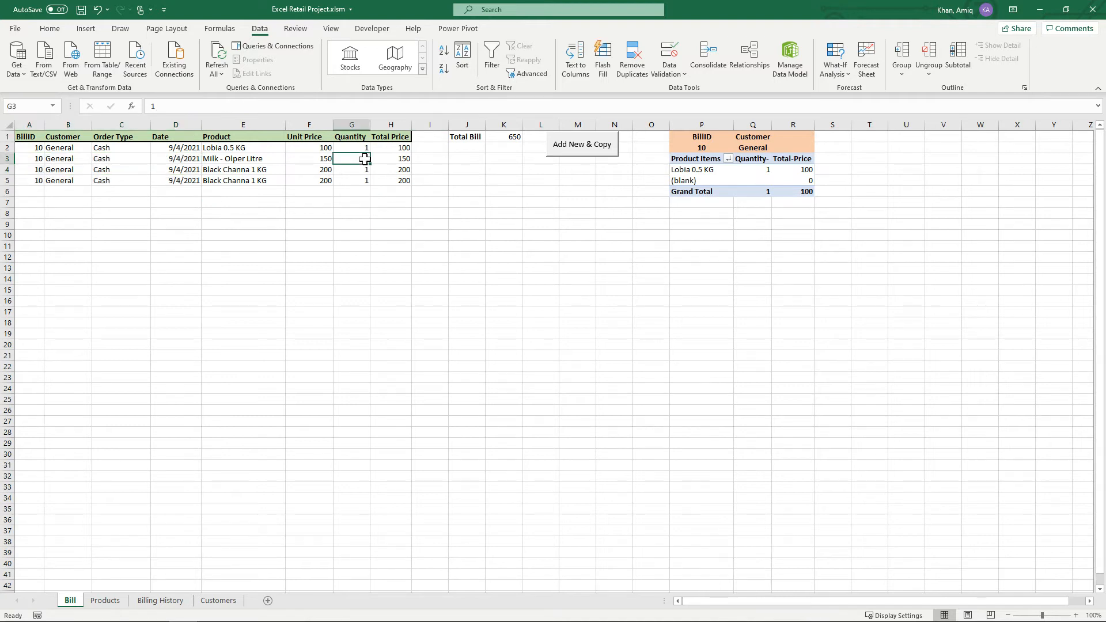
click(313, 148)
click(401, 148)
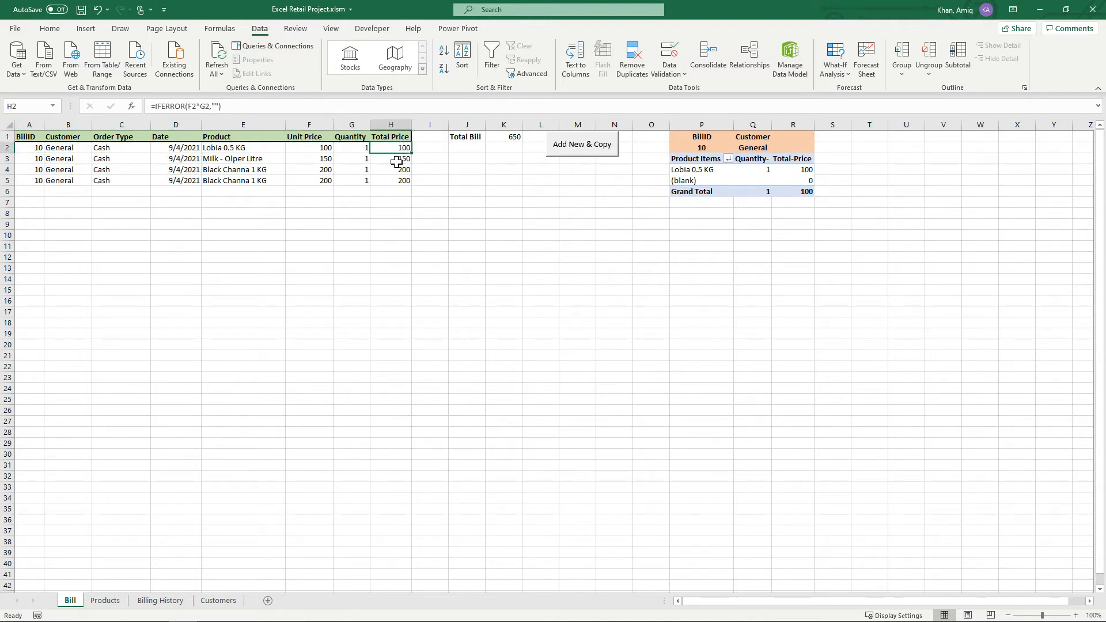
click(510, 136)
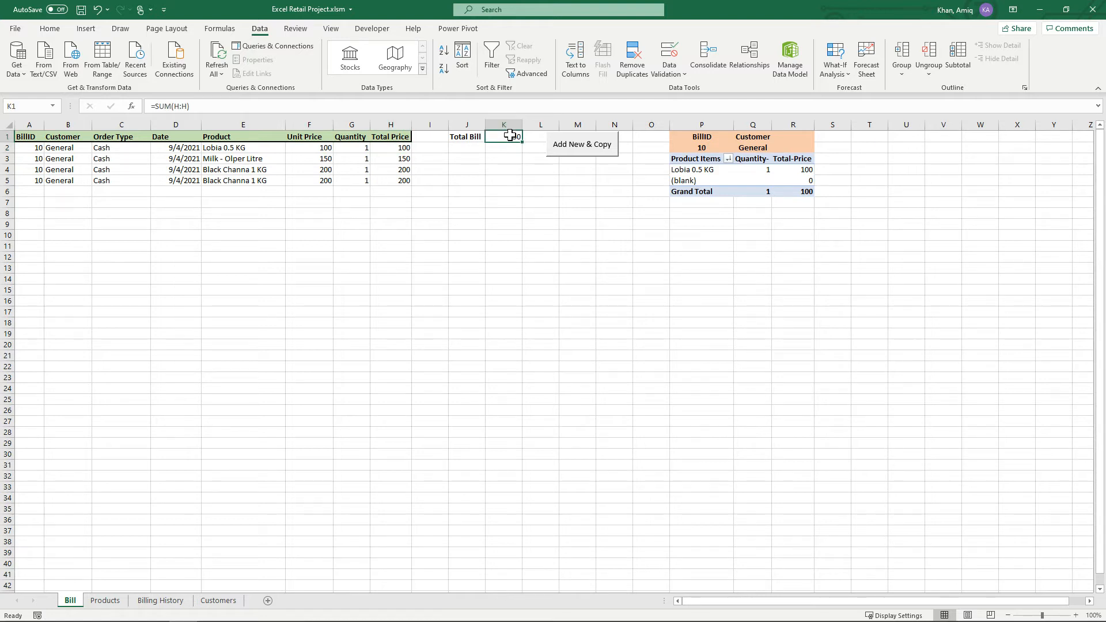
Refresh the bill's pivot table, check its Black Channa 1 KG quantity and total, and close the PivotTable field list.
right_click(708, 178)
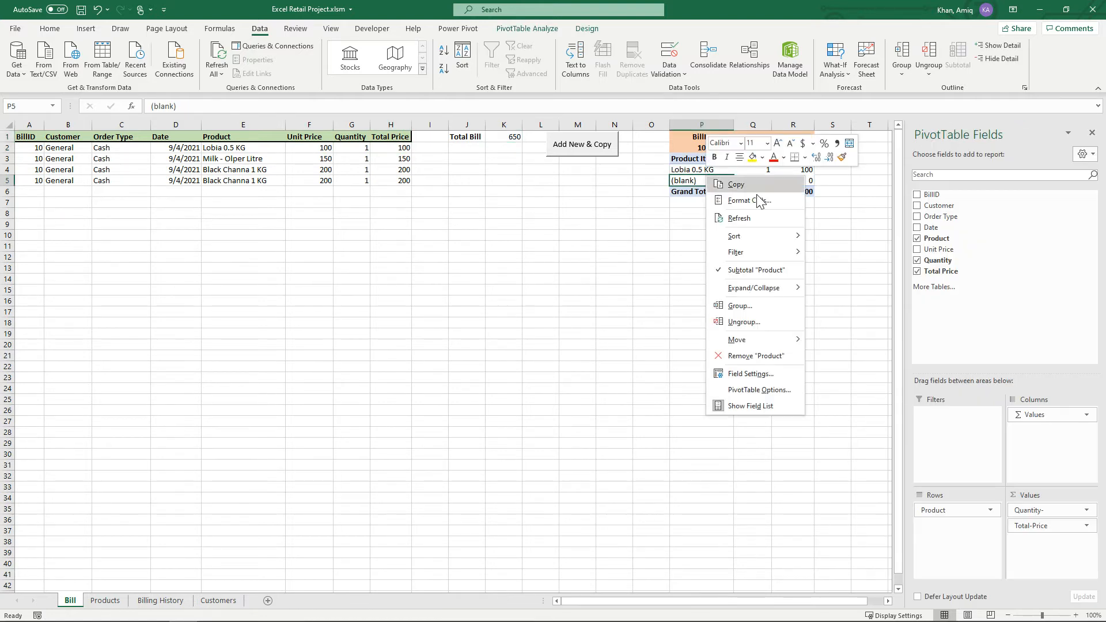
click(738, 219)
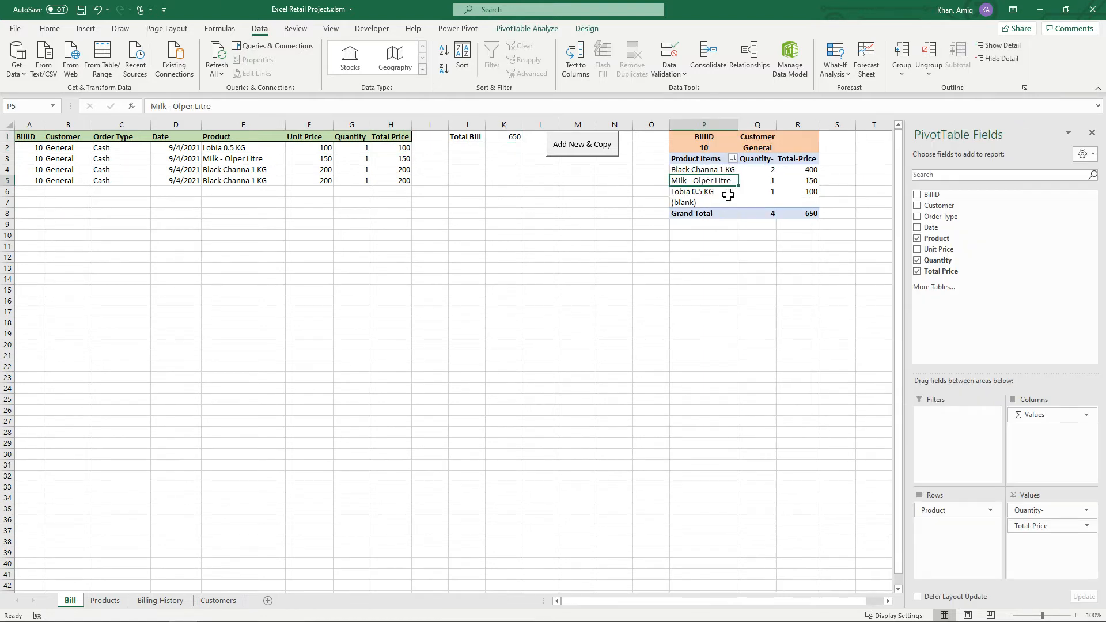
click(712, 171)
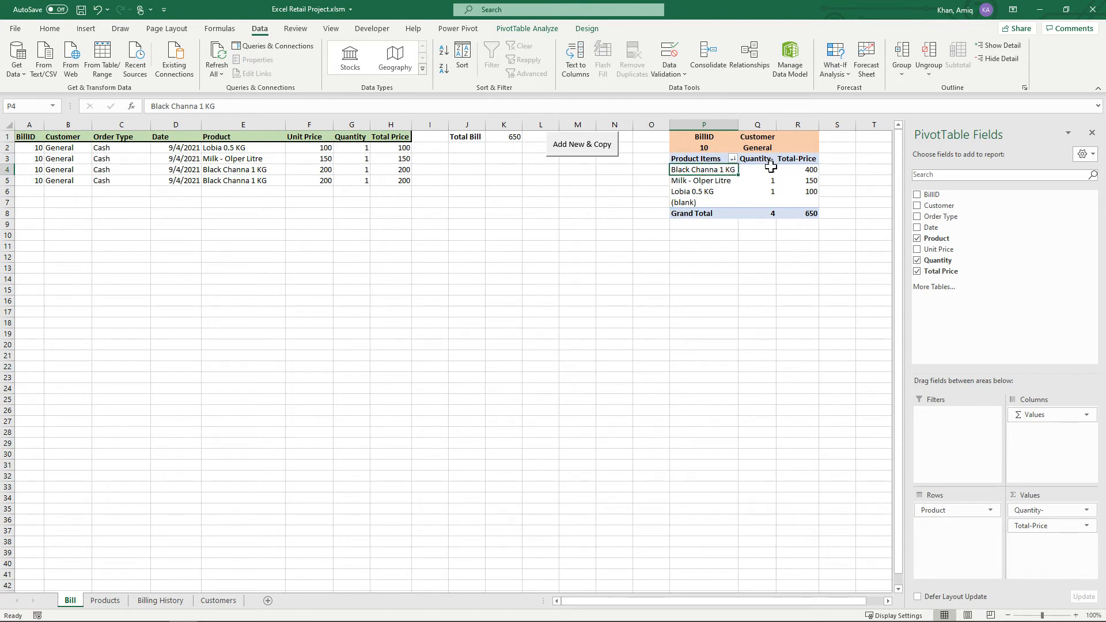
click(757, 170)
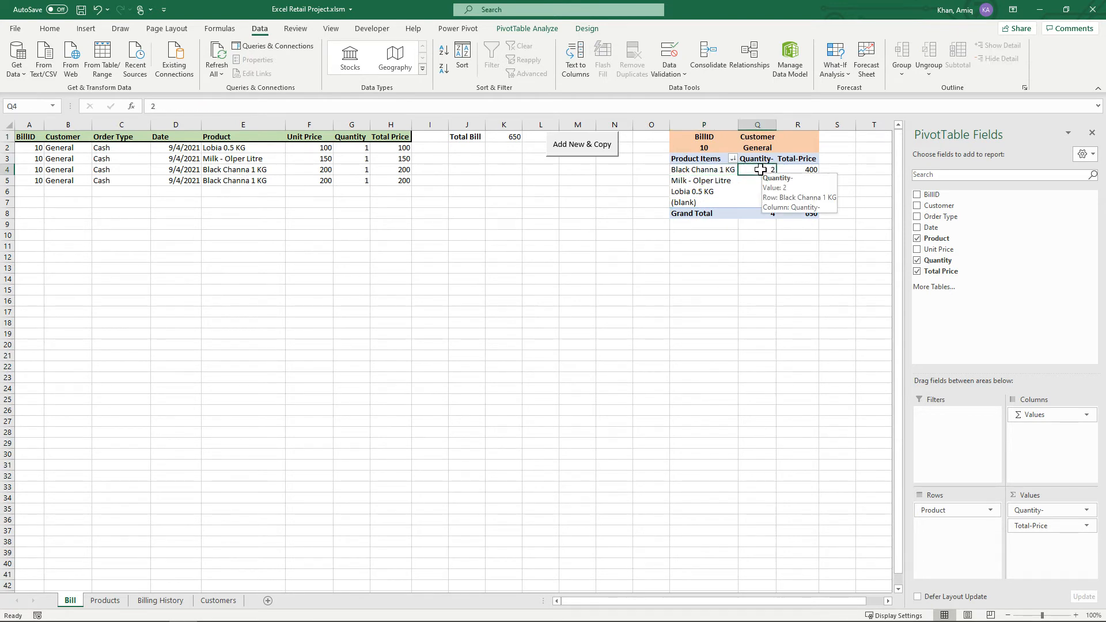
click(1092, 132)
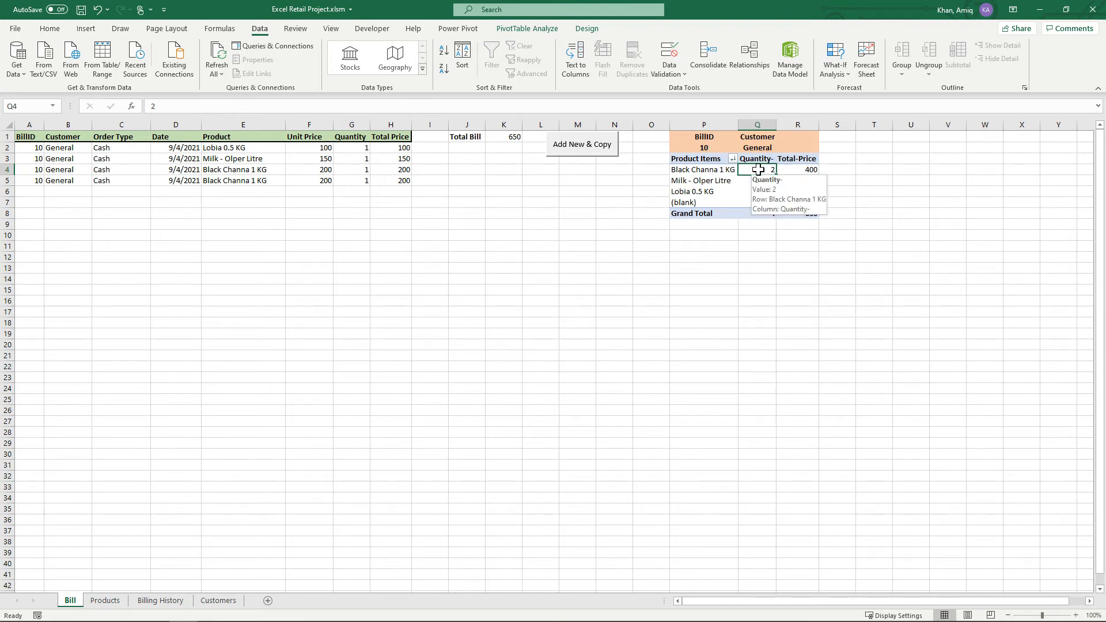
click(802, 169)
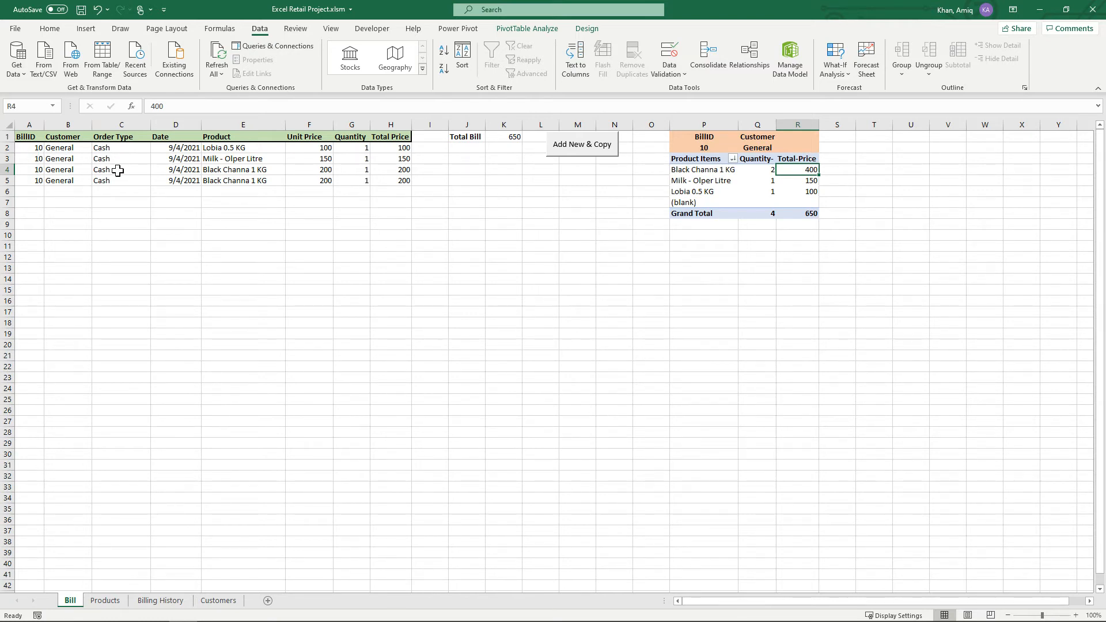
Run Add New & Copy on the completed bill and check its copied rows on the Billing History sheet.
click(575, 156)
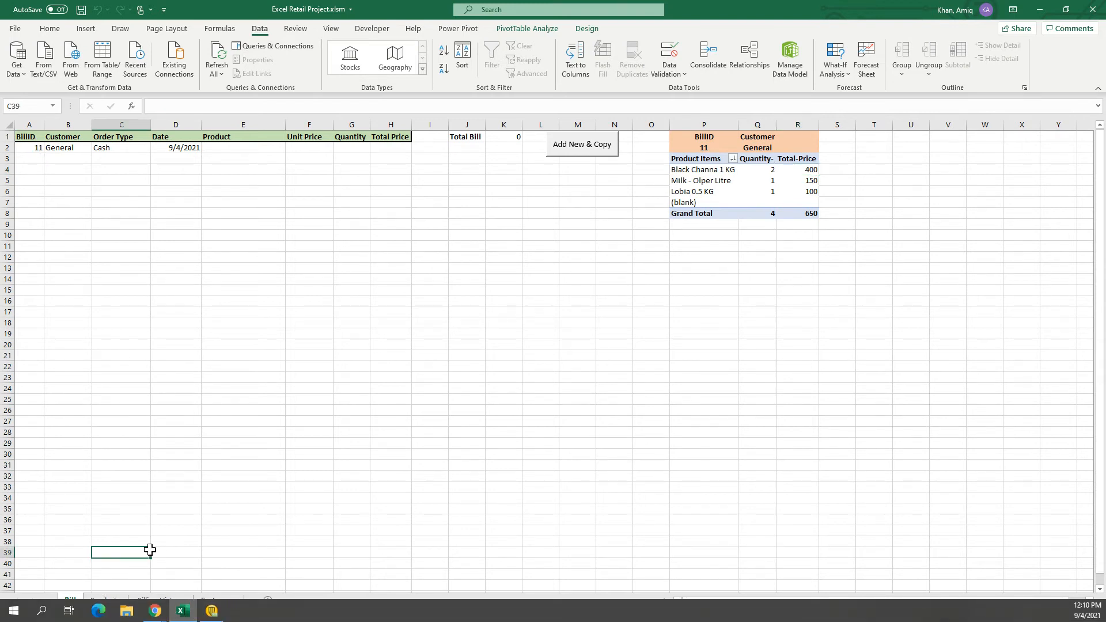
click(167, 599)
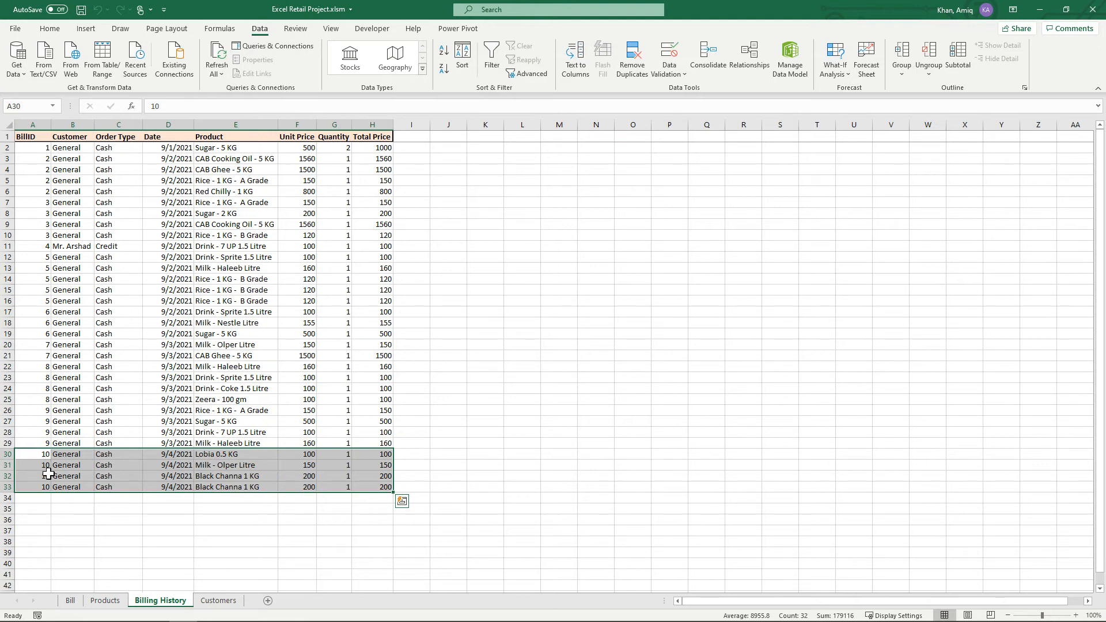
click(231, 520)
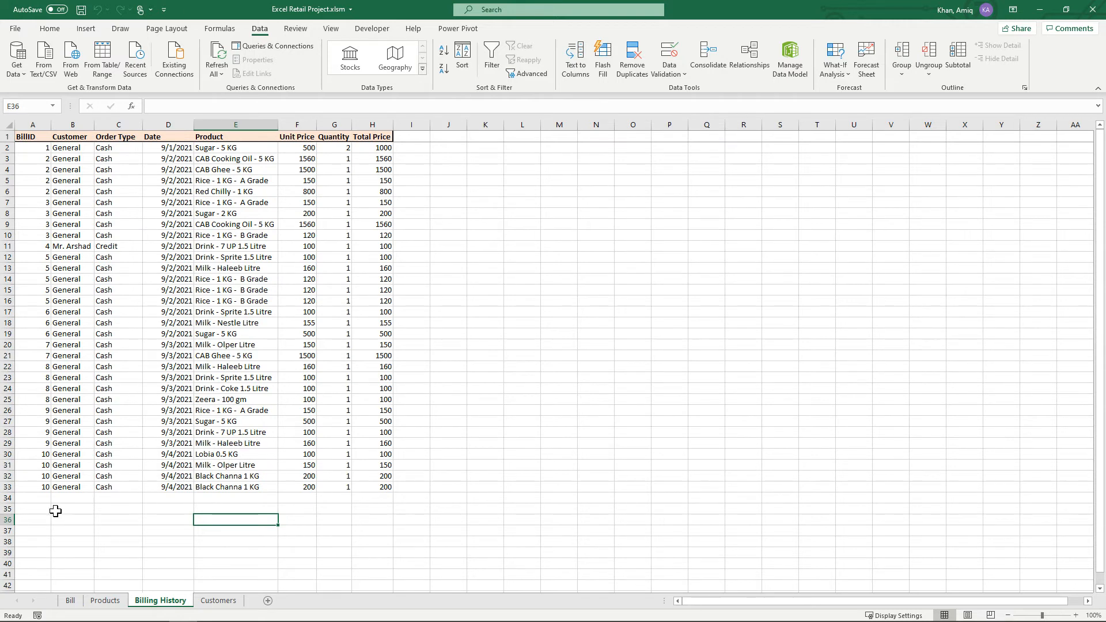
Examine the stored unit prices and total prices in Billing History, with a look at the current prices on the Products sheet.
click(299, 333)
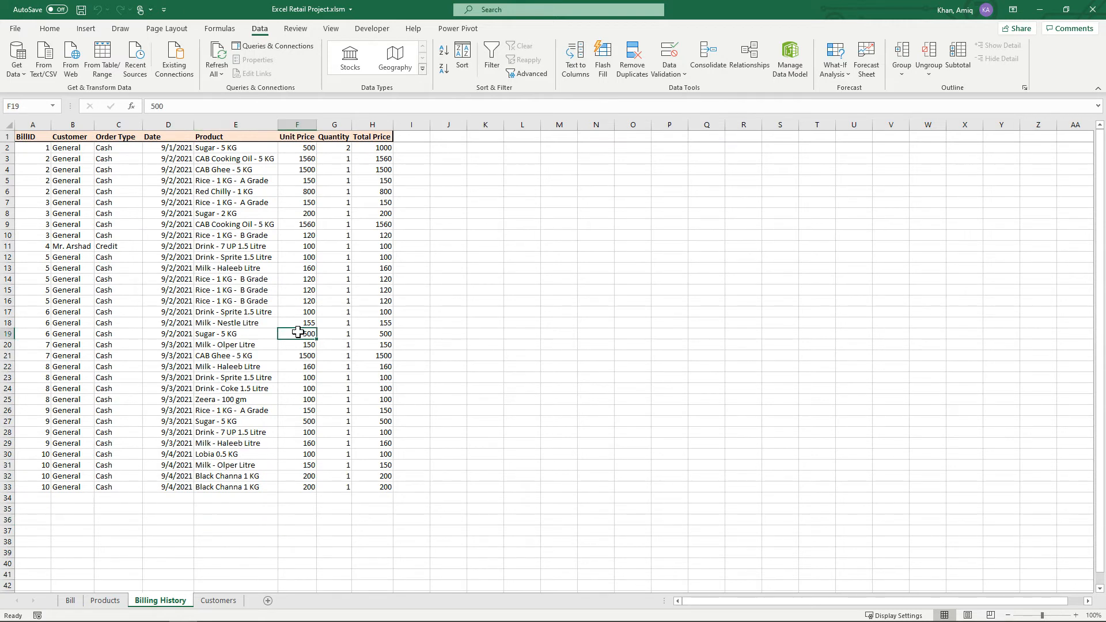
click(305, 432)
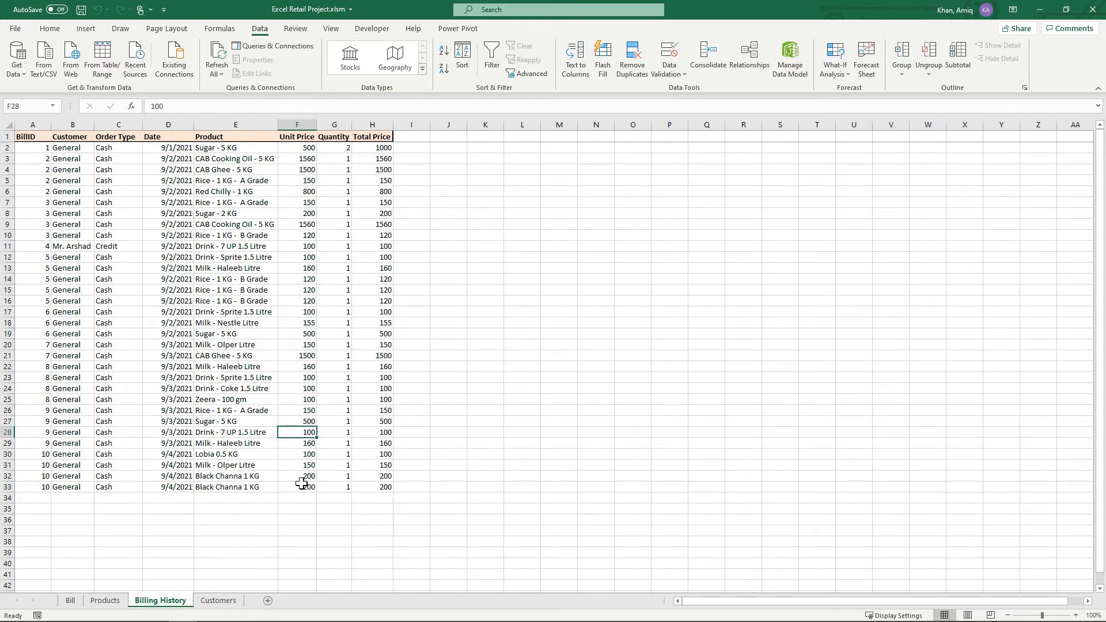
click(126, 551)
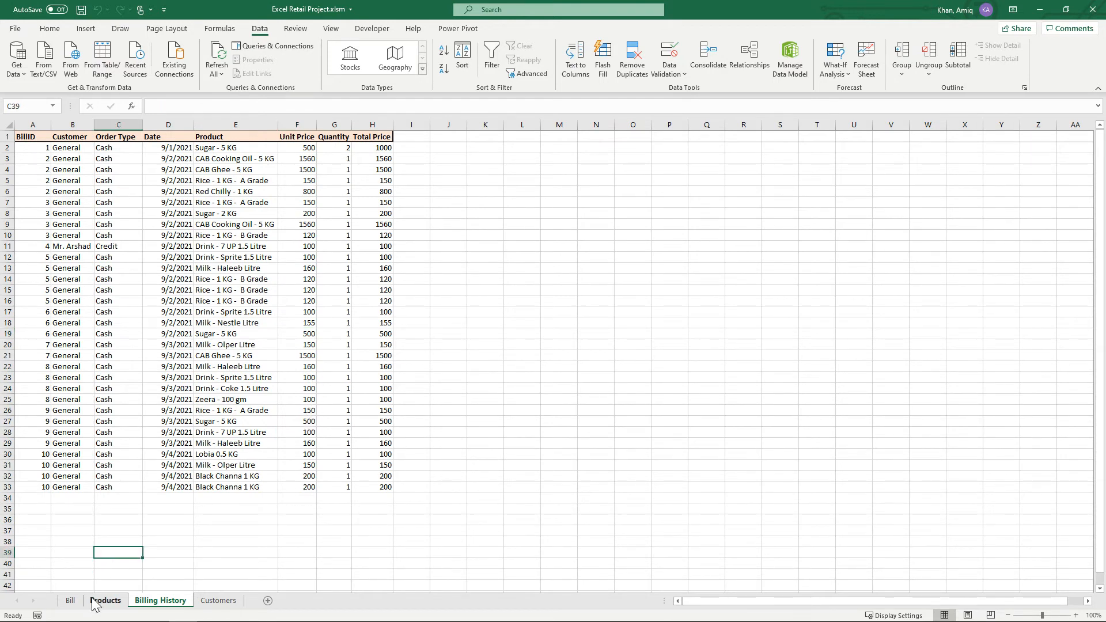
click(106, 601)
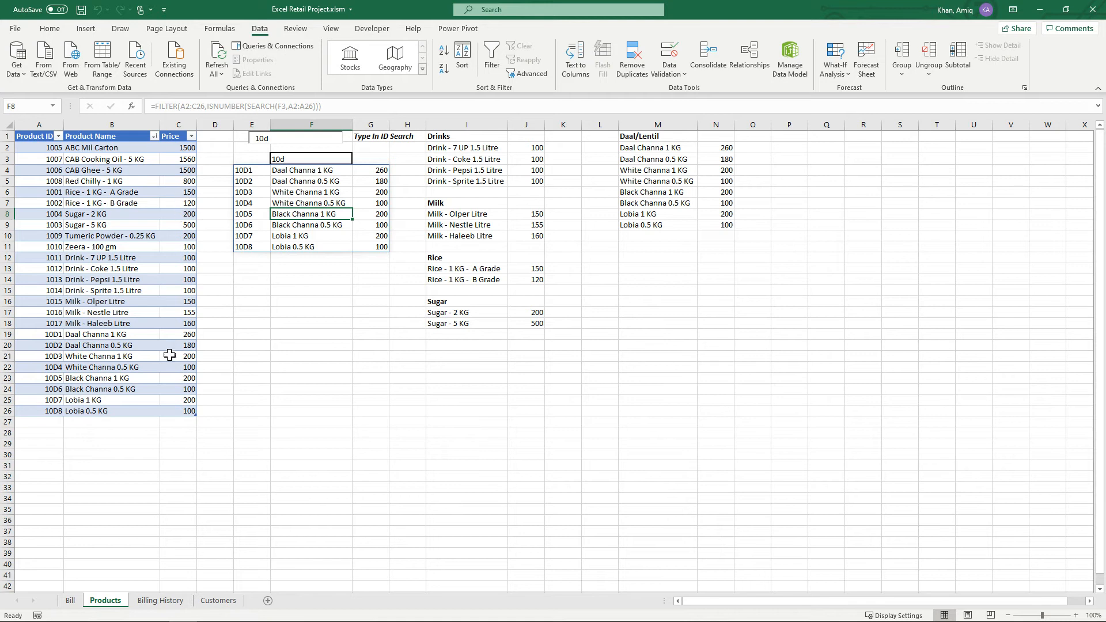
click(155, 601)
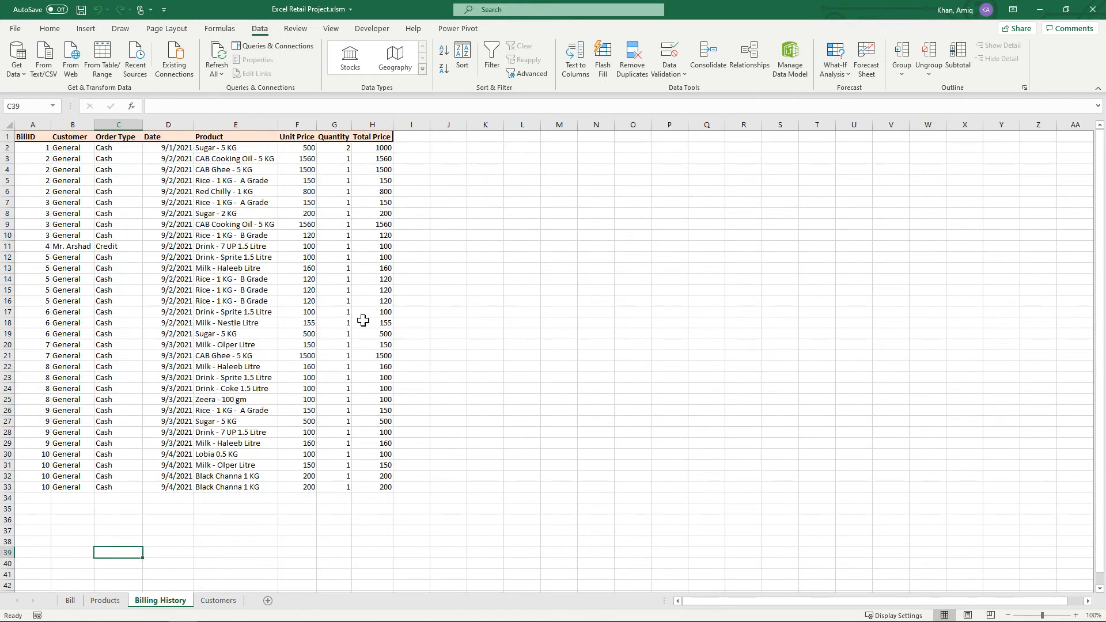
click(381, 247)
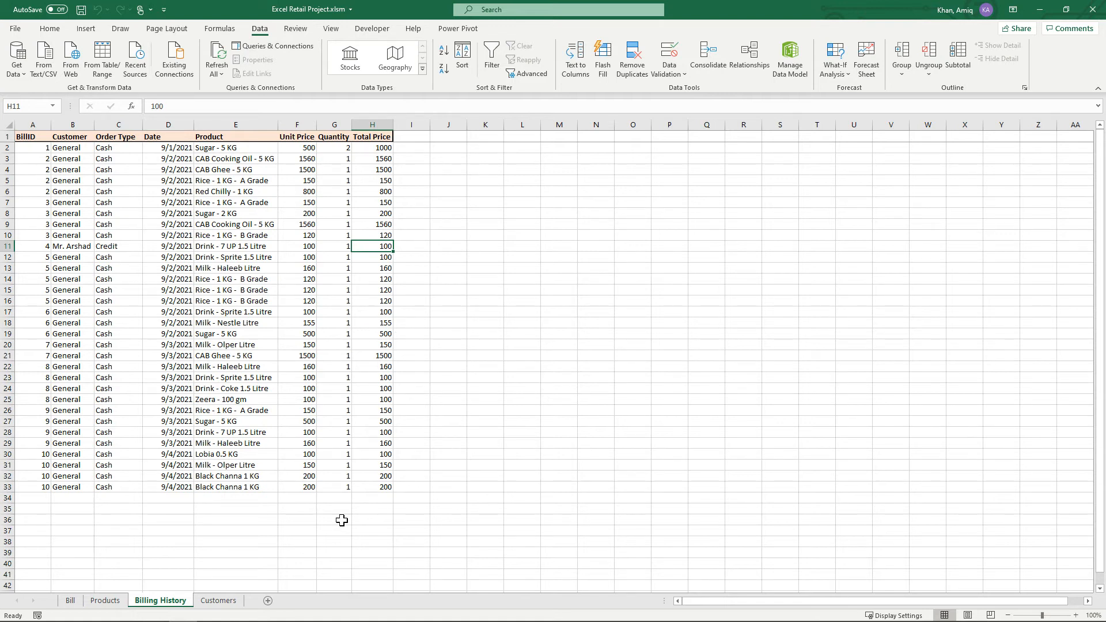
click(367, 498)
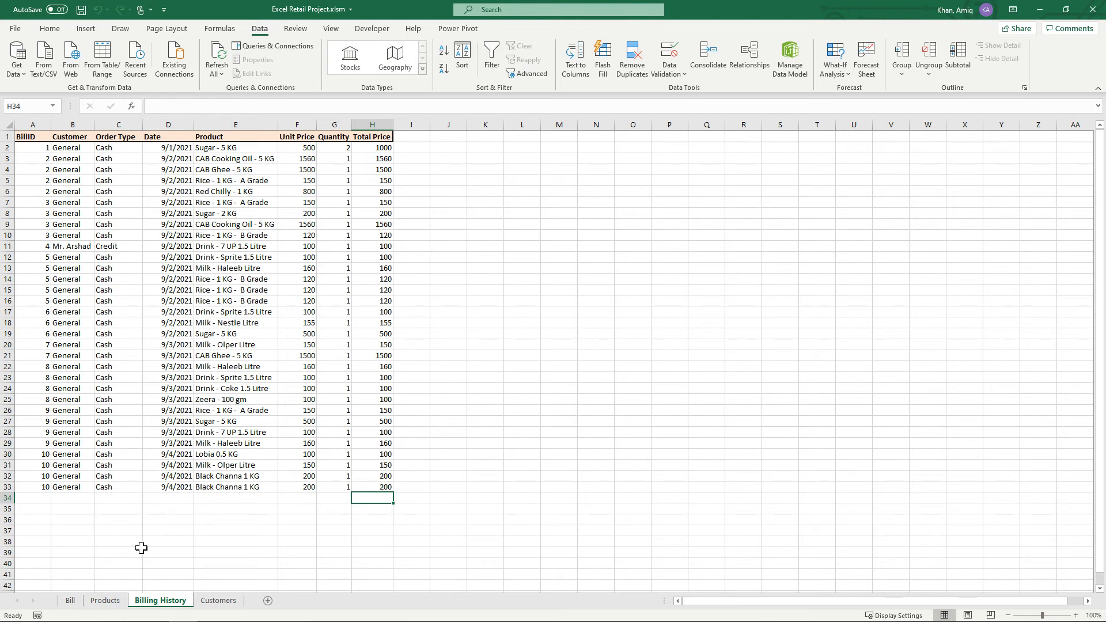
Return to the Bill sheet and inspect the new bill's ID formula, customer, order type, date and product cells in row 2.
click(71, 601)
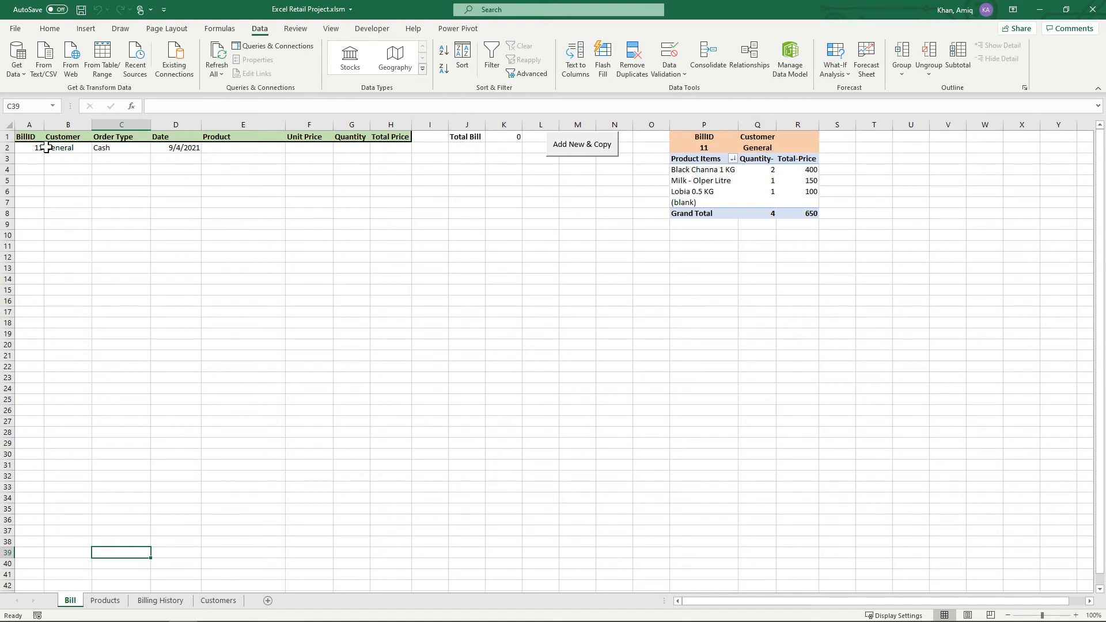
click(25, 145)
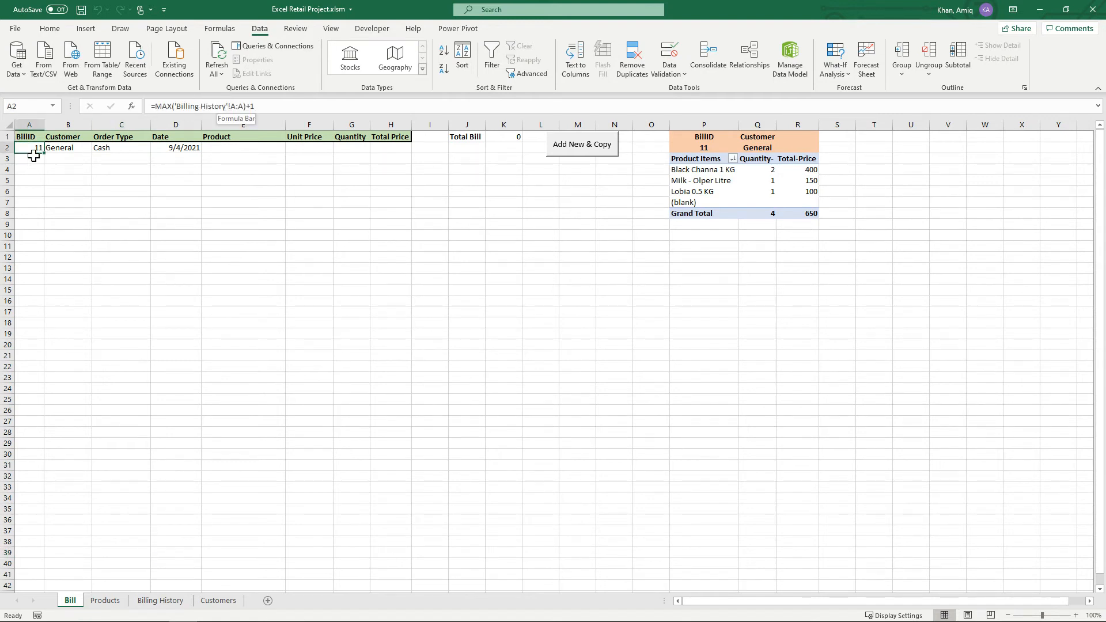
click(75, 148)
click(121, 148)
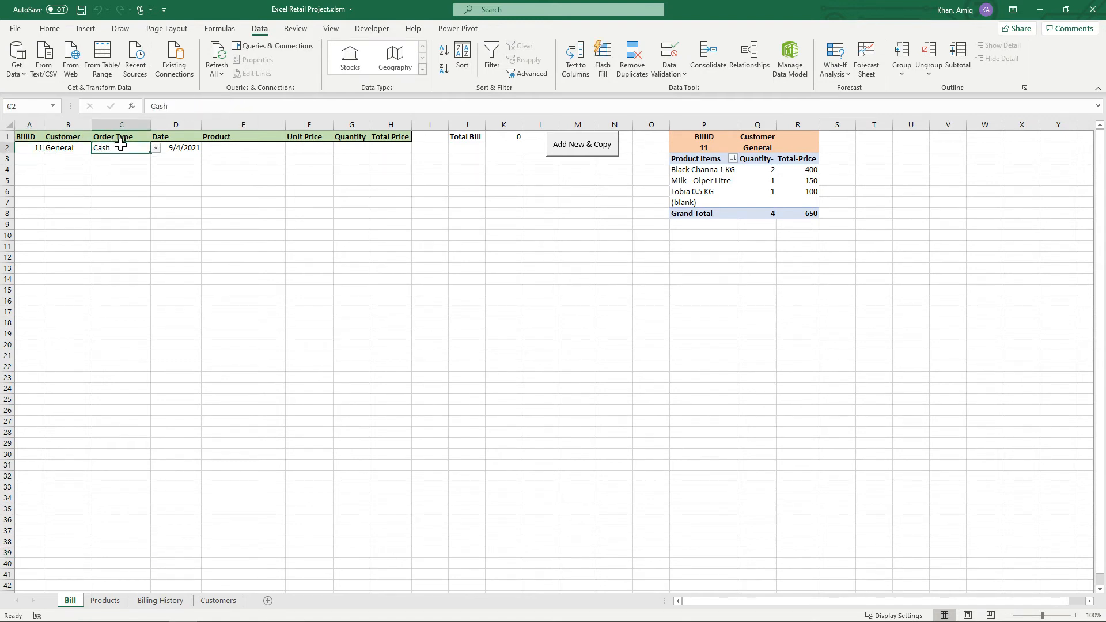
click(185, 149)
click(242, 149)
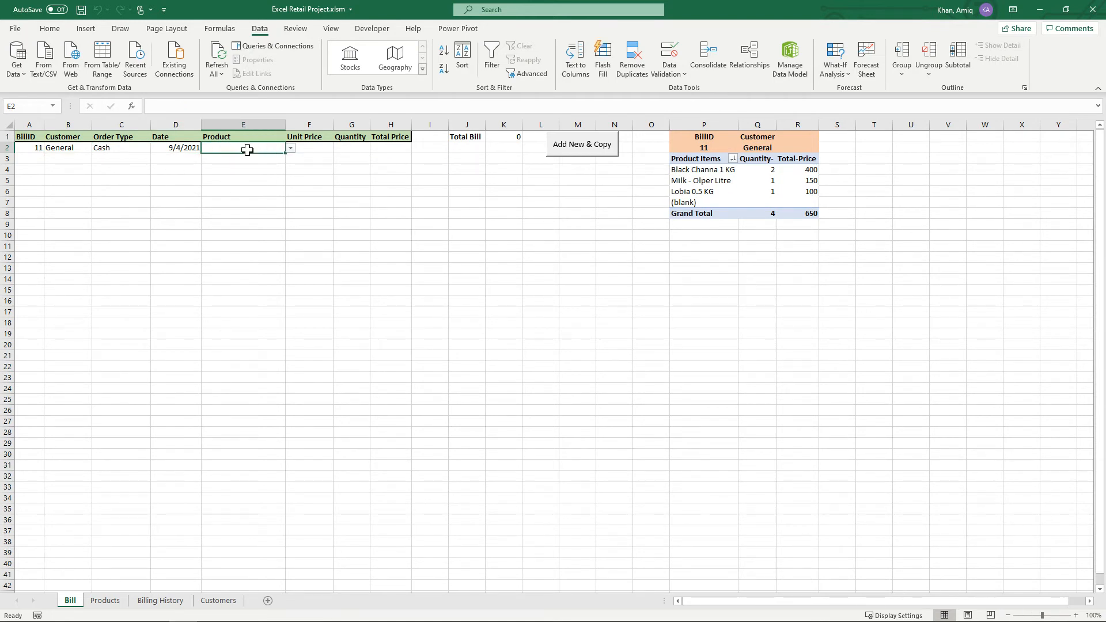
Add Black Channa 1 KG, Milk - Haleeb Litre and Rice - 1 KG - A Grade to the new bill from the Products sheet.
click(117, 607)
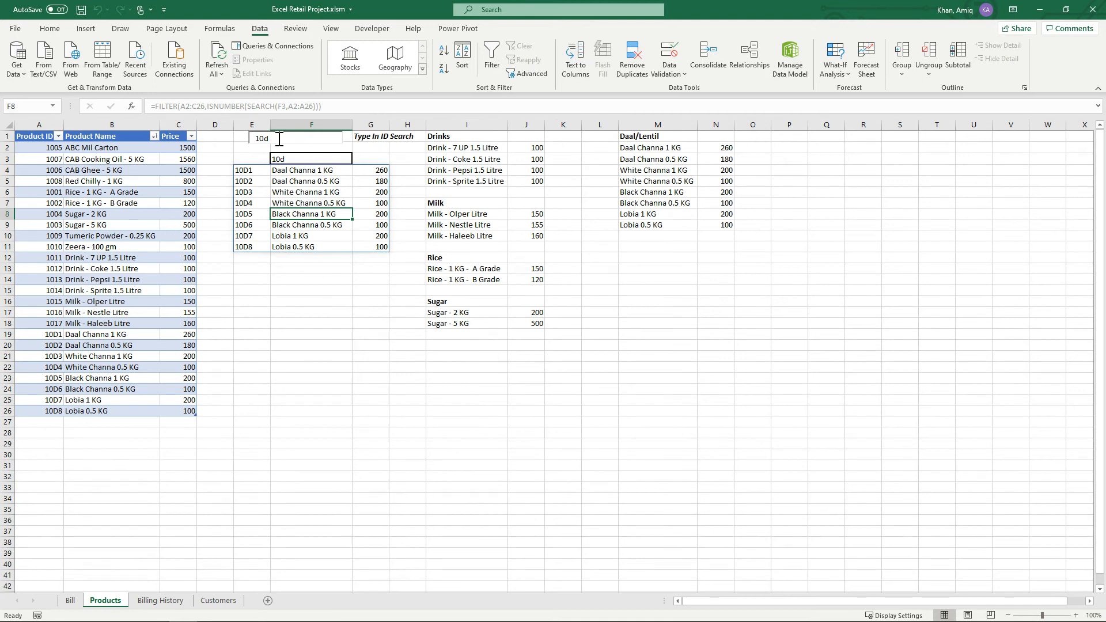
click(471, 146)
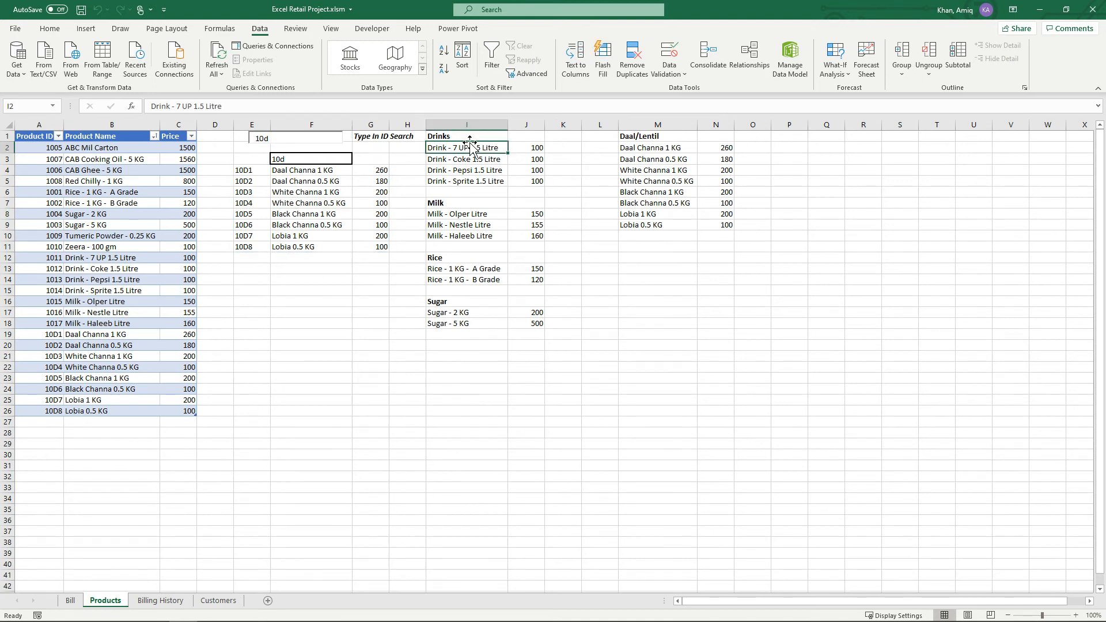
click(122, 256)
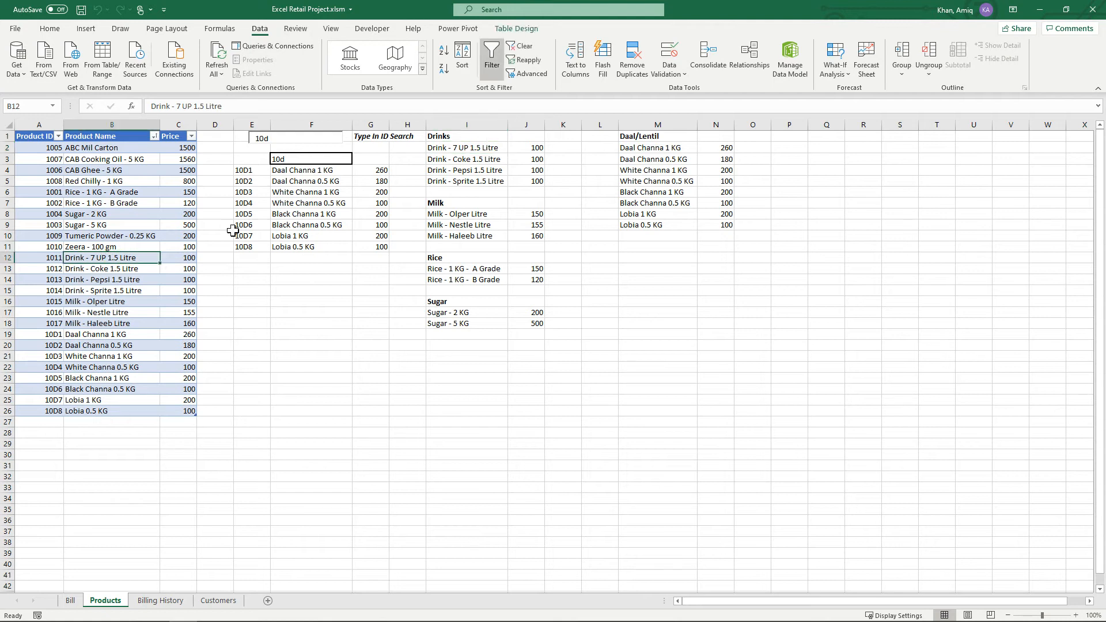
click(653, 194)
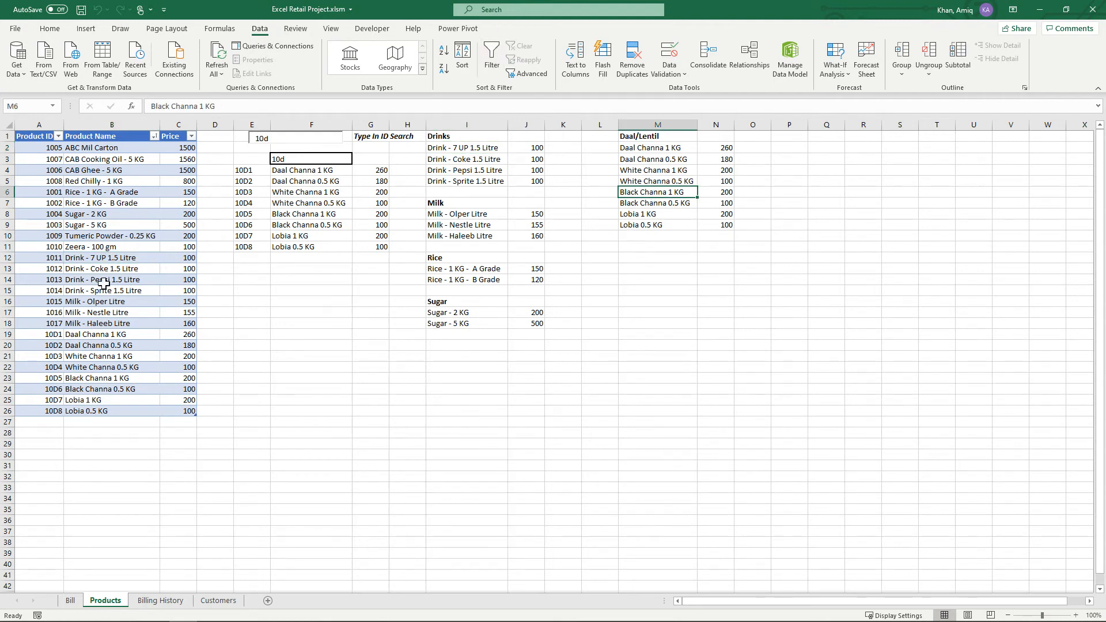
click(91, 323)
click(100, 192)
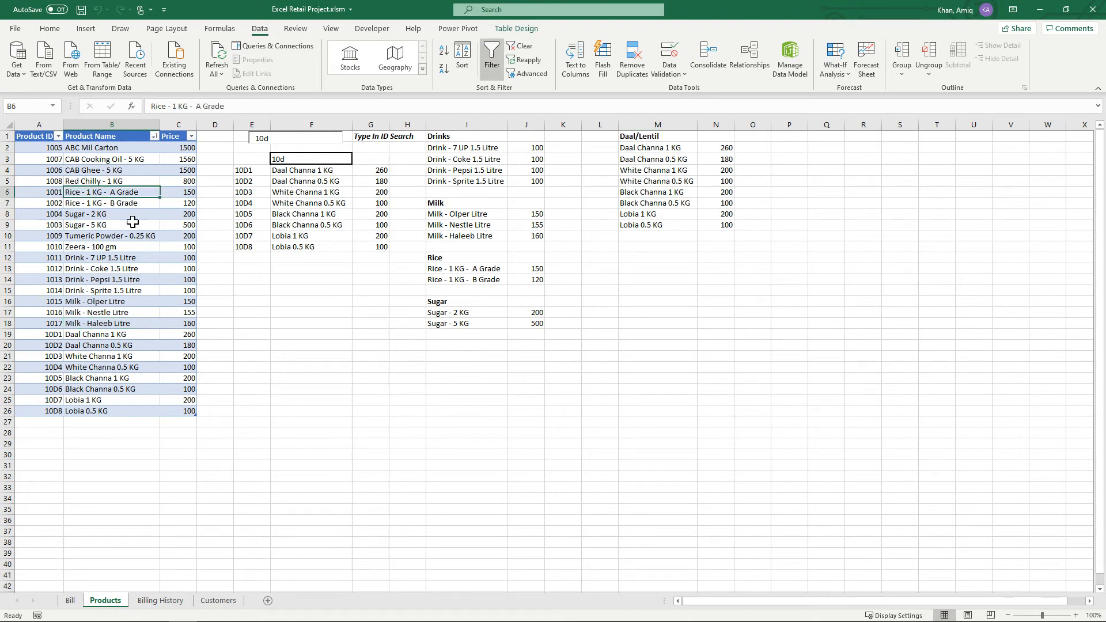
Return to the Bill sheet and fill the bill ID, customer, order type and date from row 2 down to row 4.
click(153, 603)
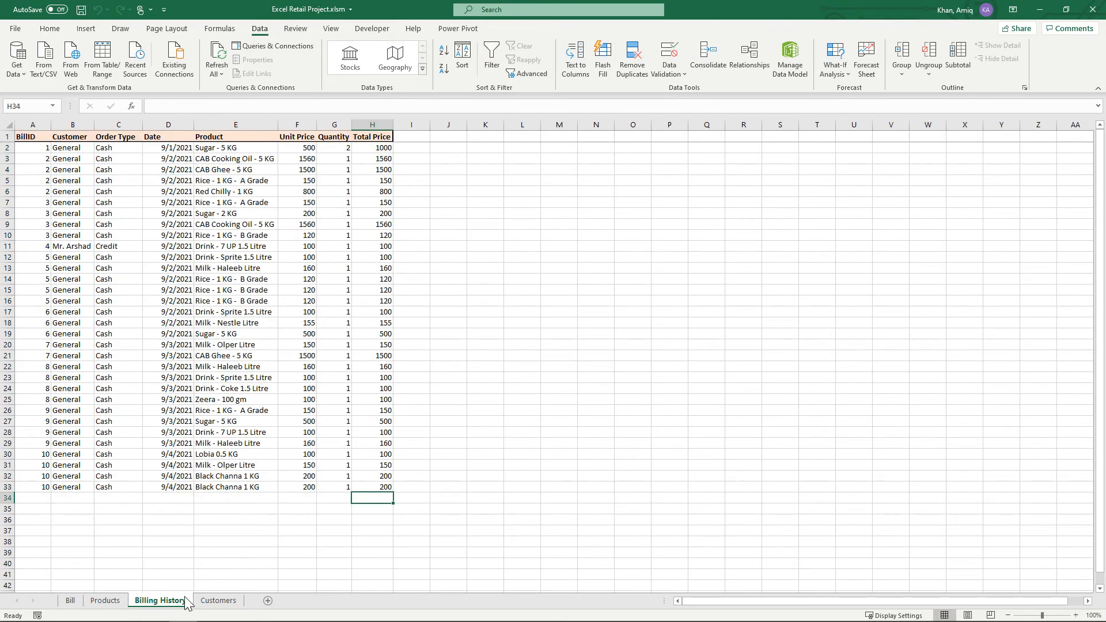
click(70, 600)
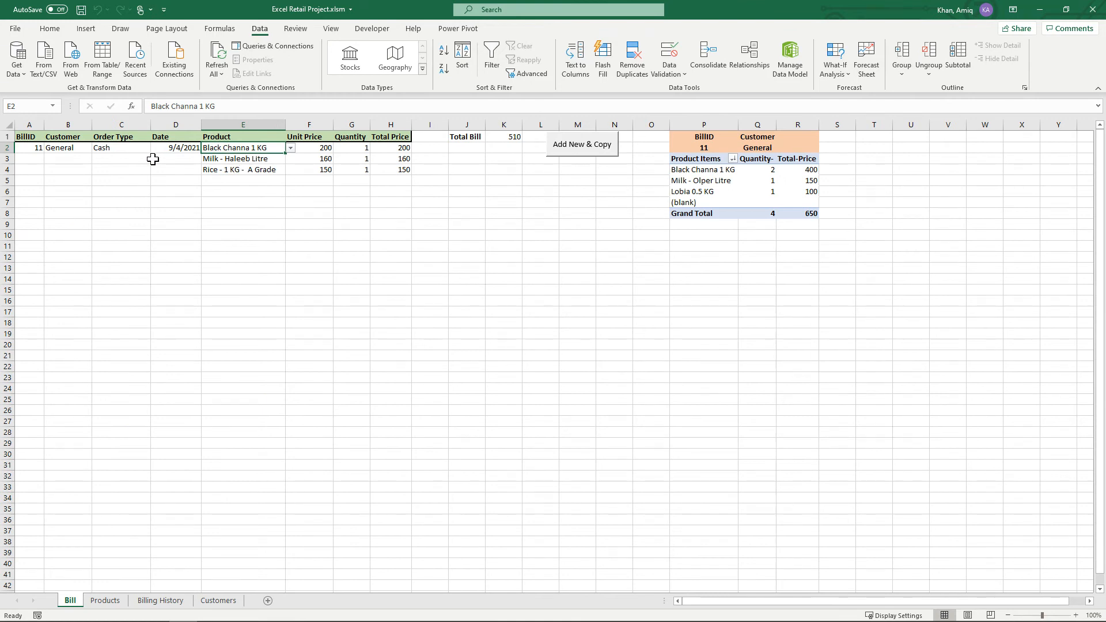
drag(196, 173, 39, 148)
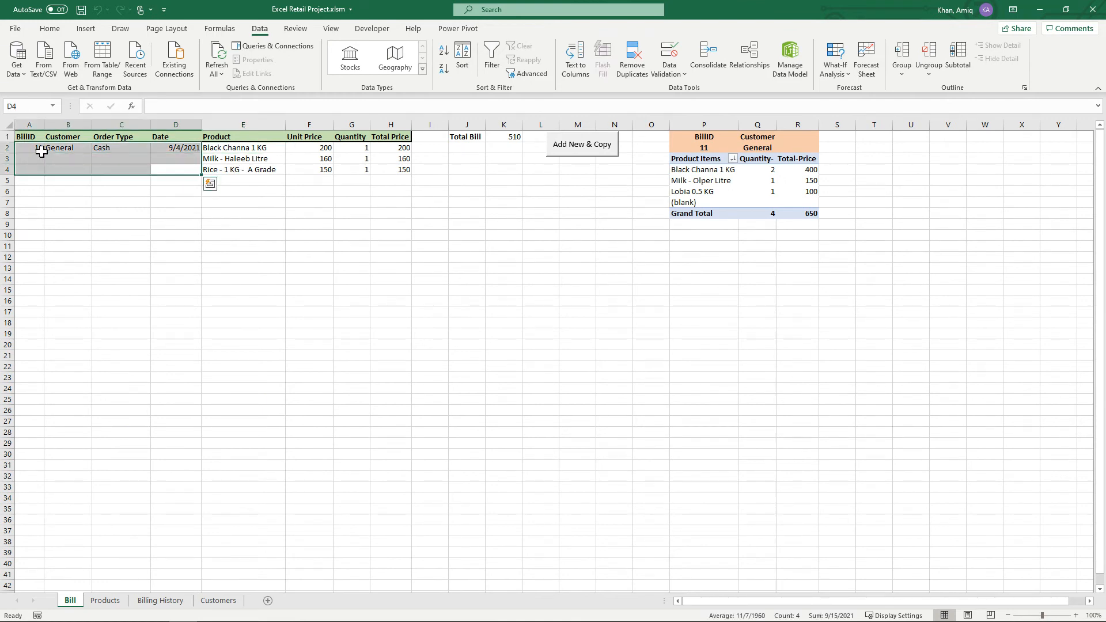
key(ctrl+d)
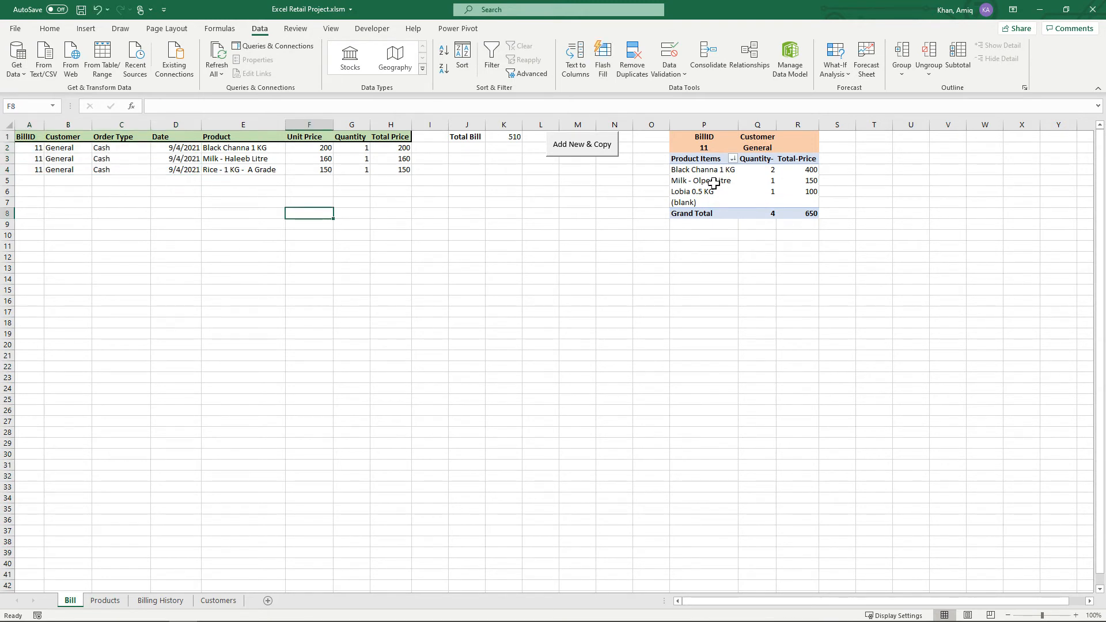
Refresh the bill summary pivot table on the Bill sheet so it picks up the new bill's items.
right_click(695, 181)
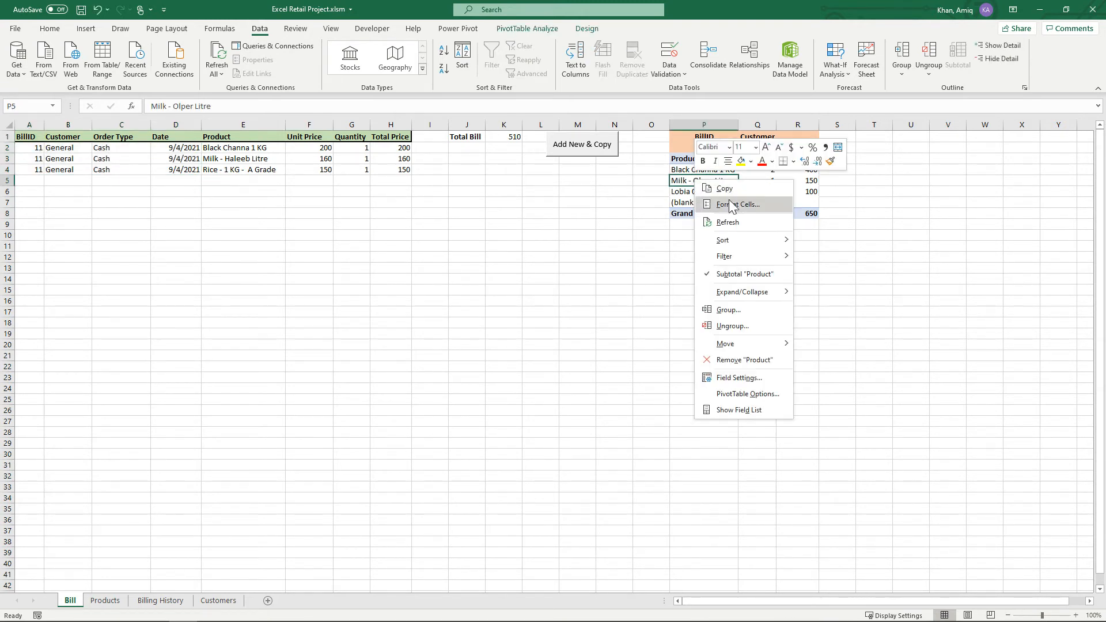
click(729, 223)
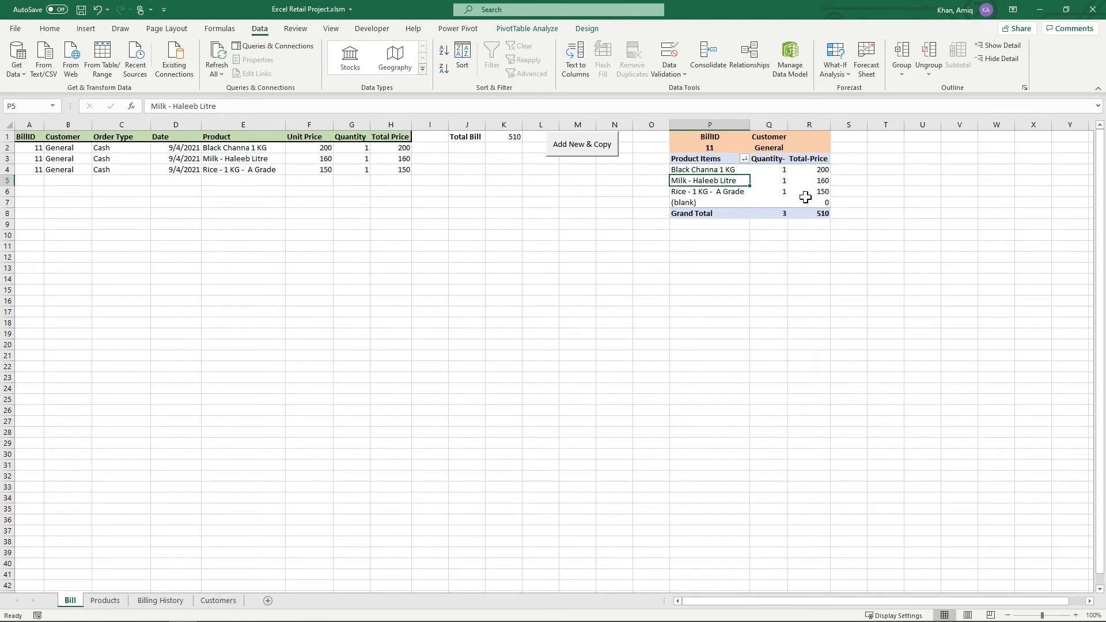
click(323, 388)
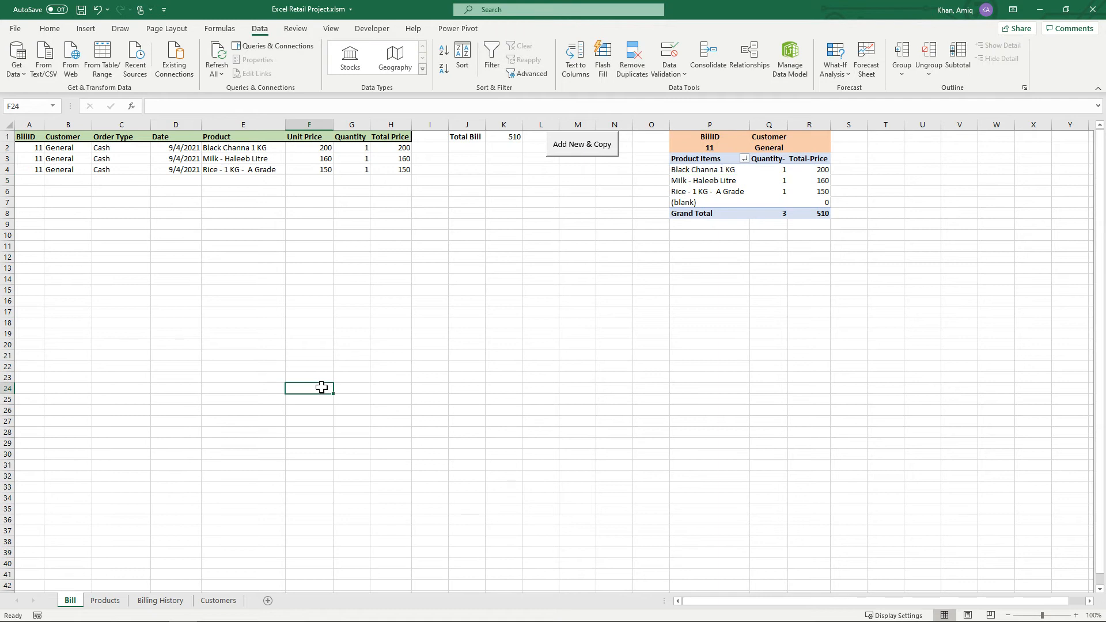
Look over the Products sheet's ID search area, grouped product lists and main product table.
click(106, 601)
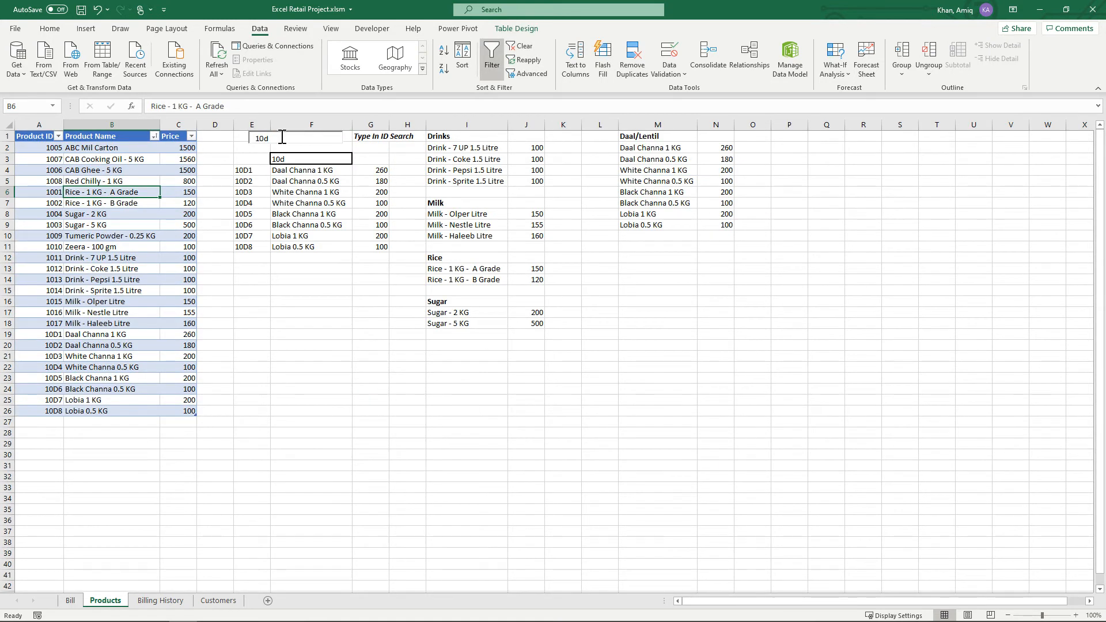
click(298, 299)
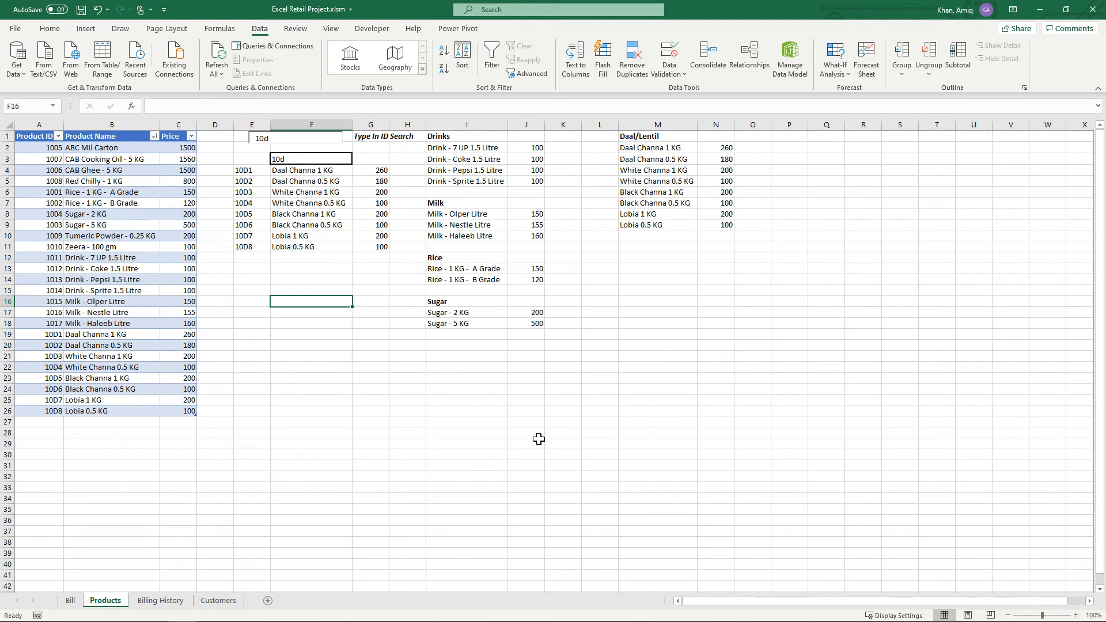
click(869, 381)
click(99, 290)
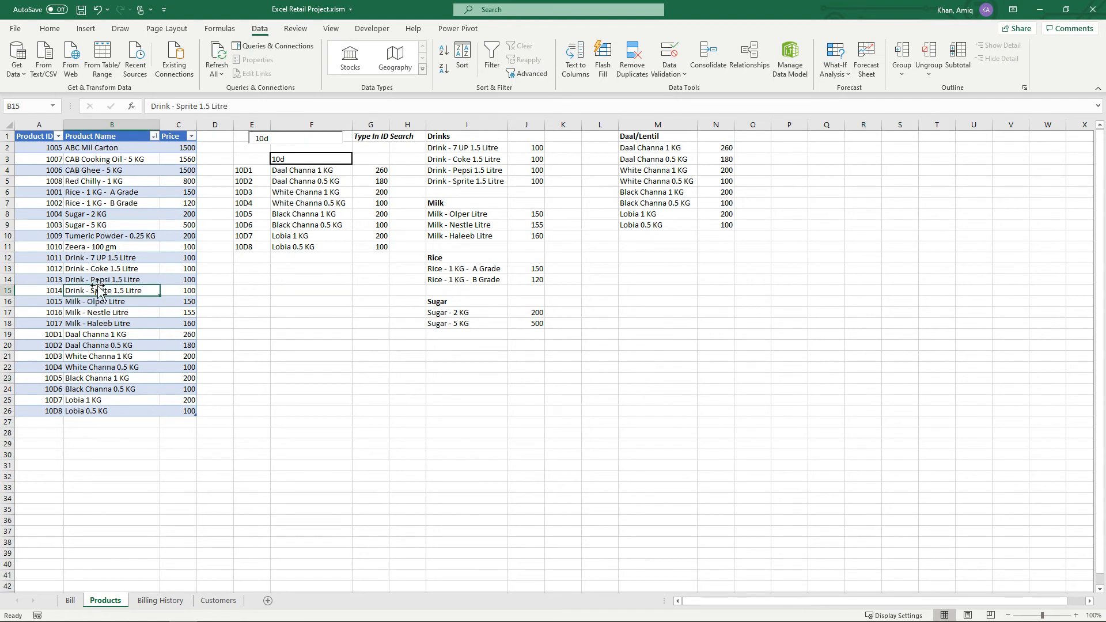
click(76, 181)
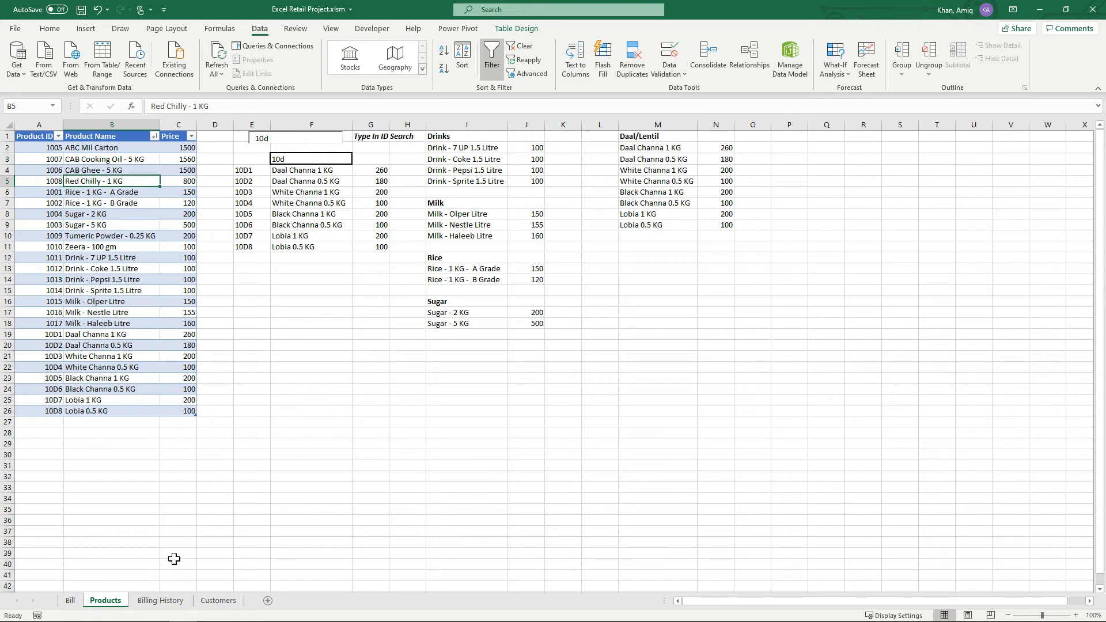
Return to the Bill sheet, open the ProductUpdate macro's code for viewing and close the code editor.
click(70, 601)
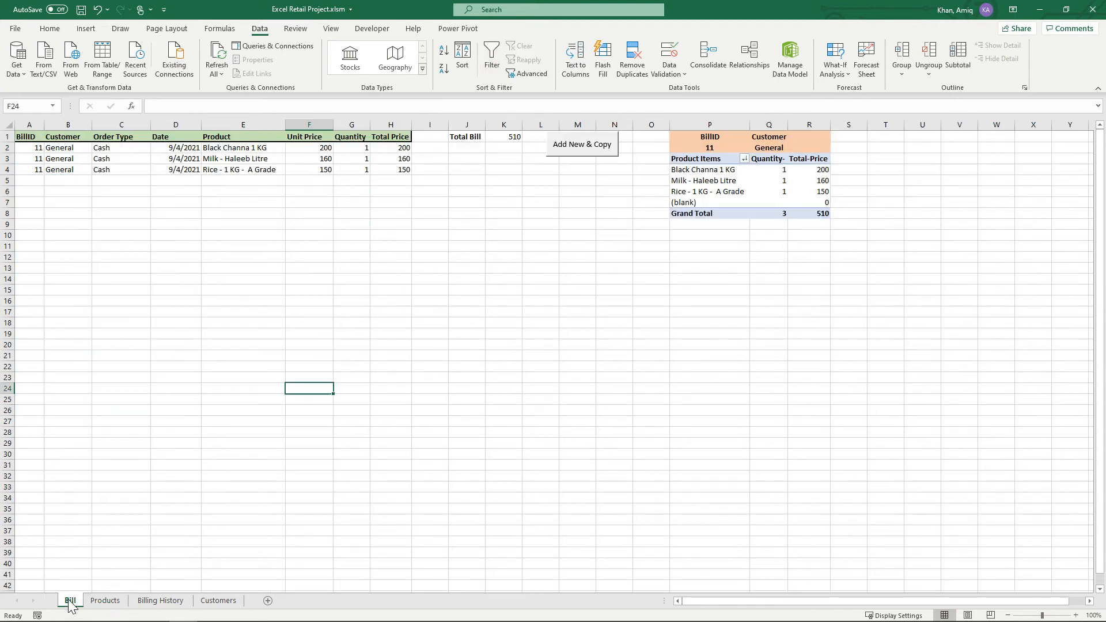
click(175, 161)
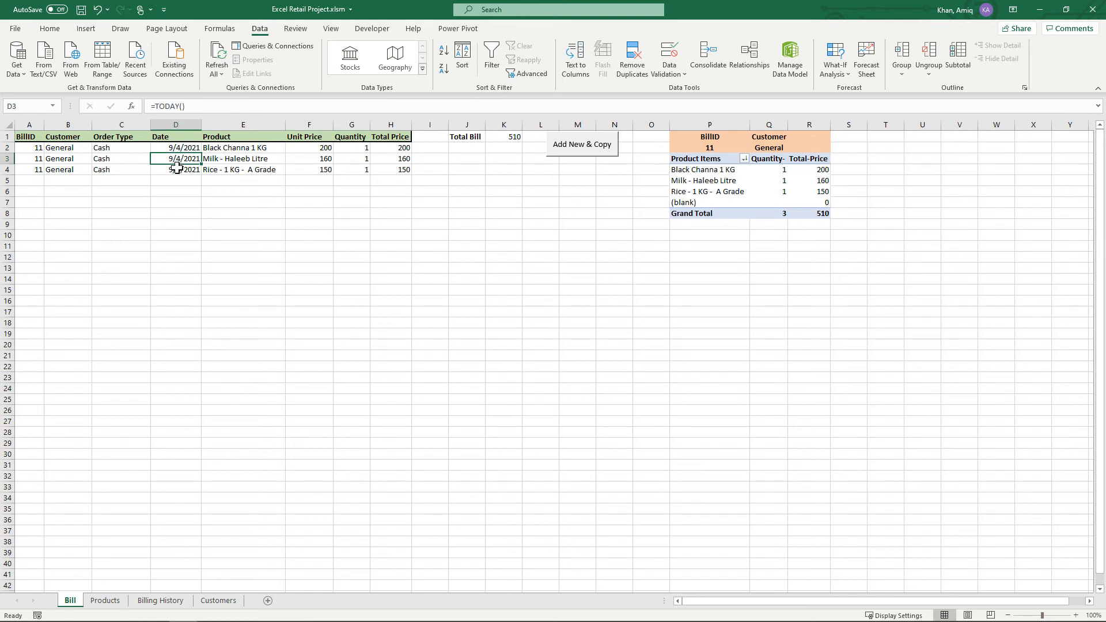
click(370, 30)
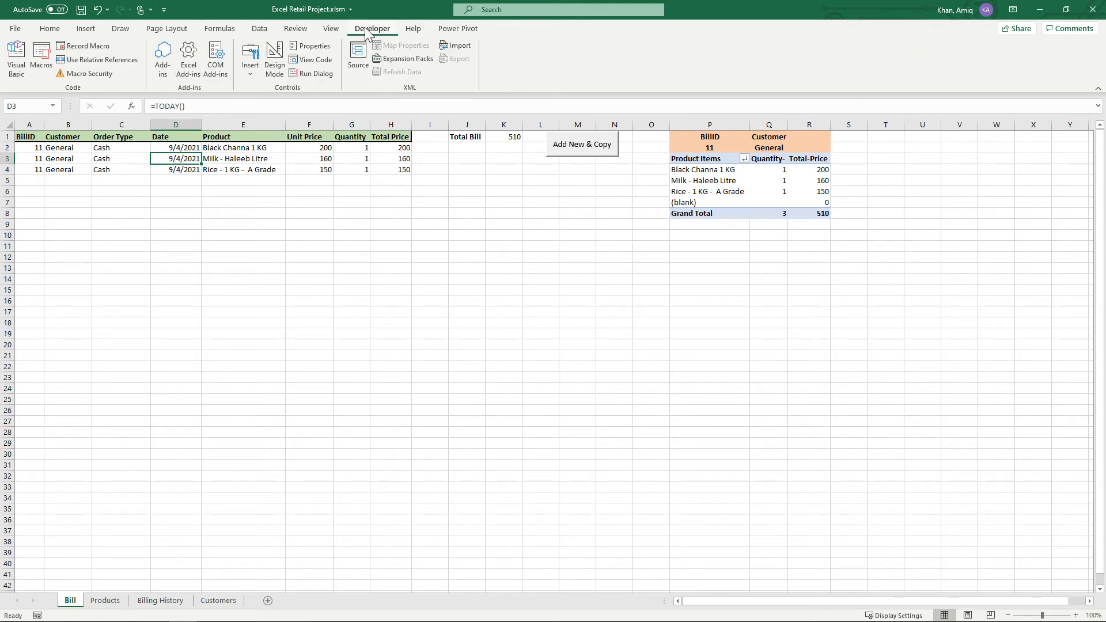
click(42, 60)
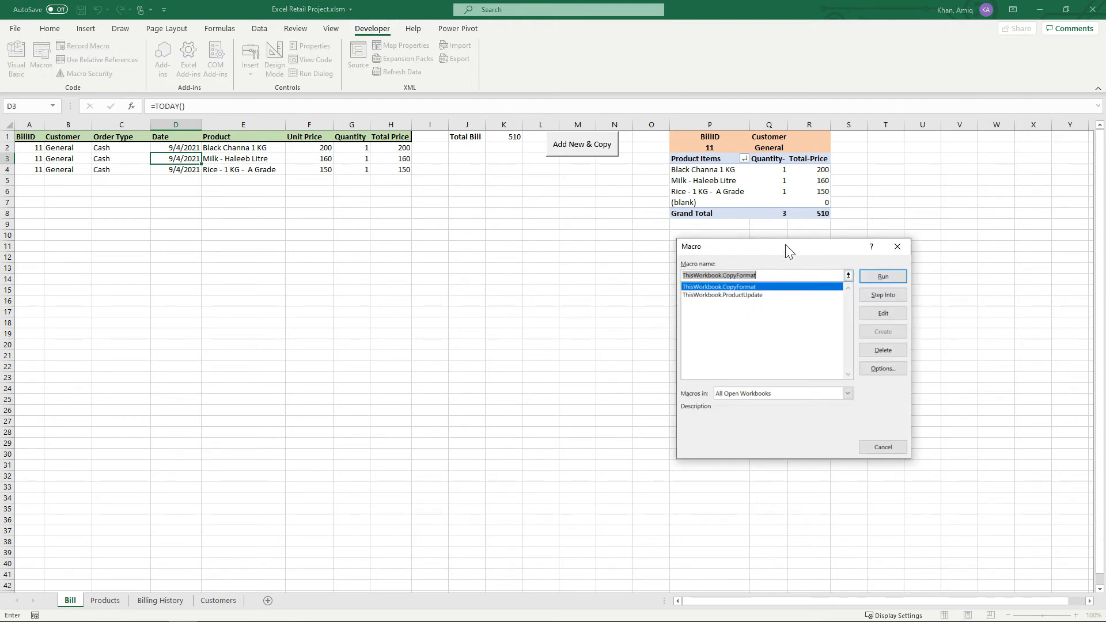
drag(786, 244, 597, 235)
click(567, 287)
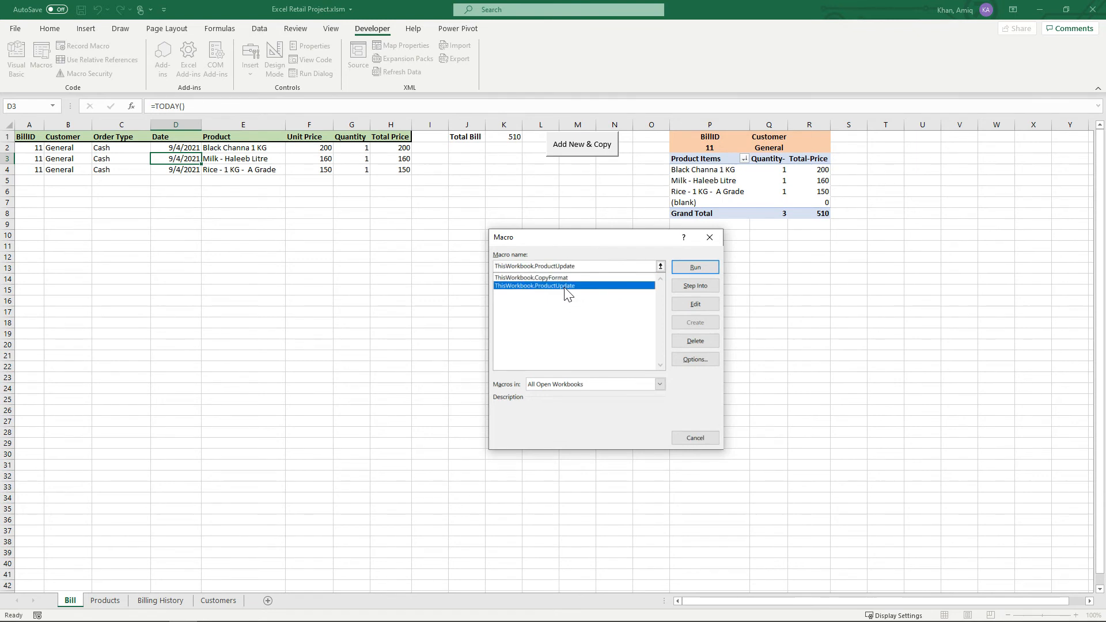
click(696, 305)
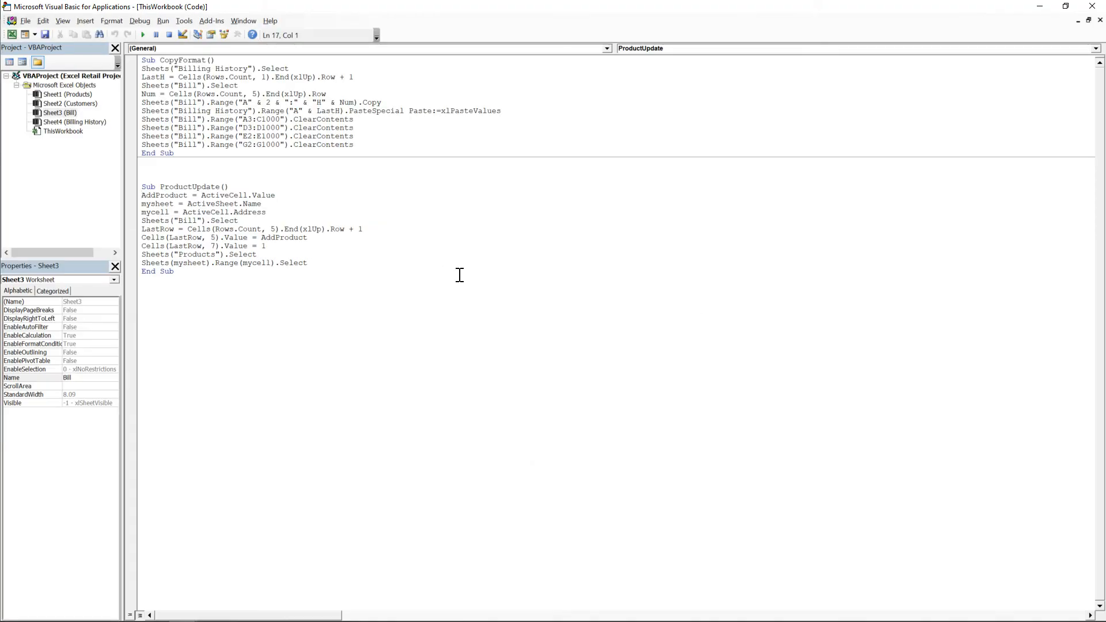
click(1092, 6)
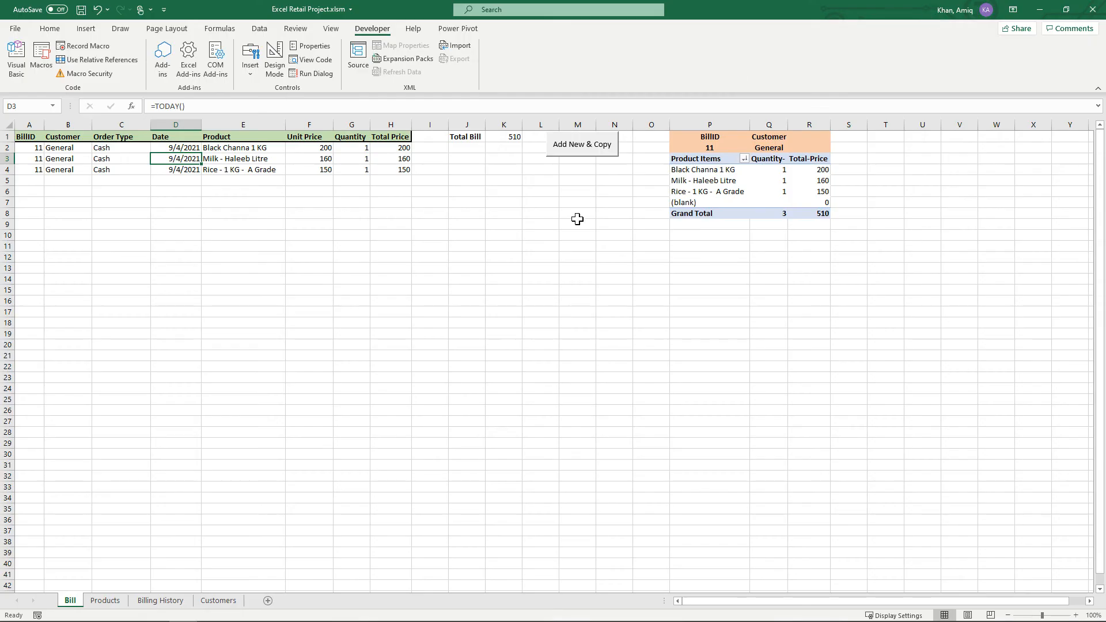
Check the shortcut assigned to the ProductUpdate macro in its options, leaving the settings as they are.
click(41, 63)
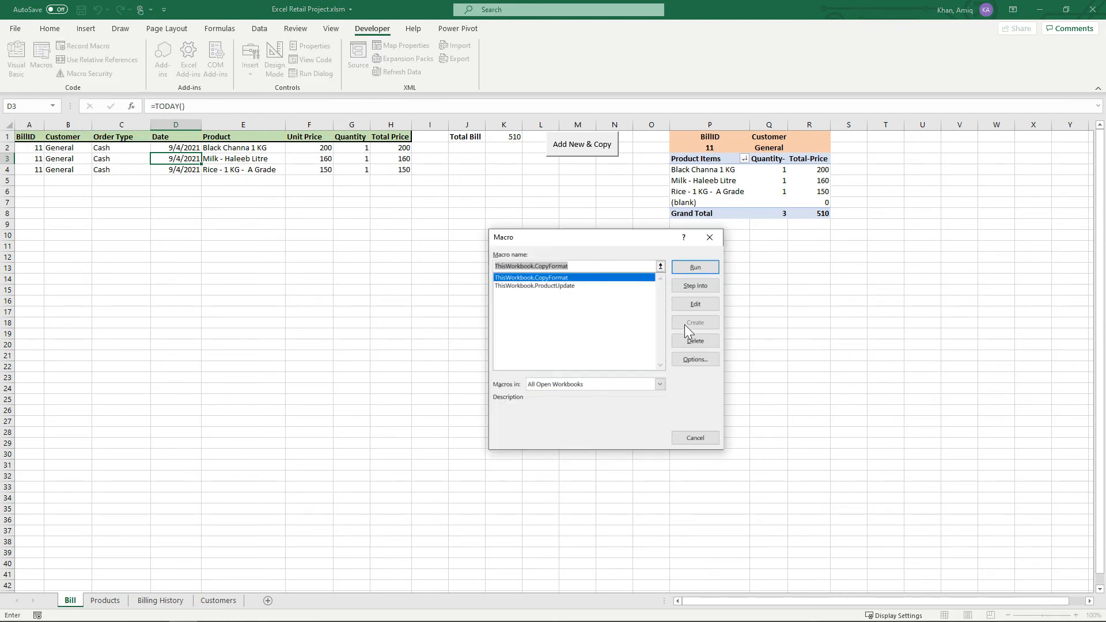
click(554, 286)
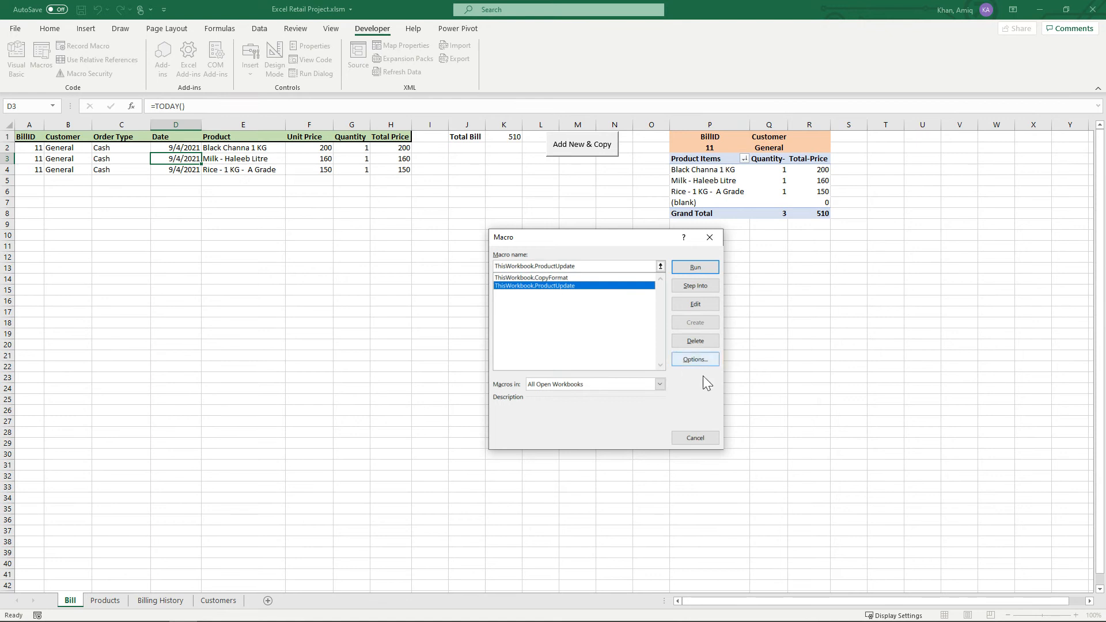
click(696, 359)
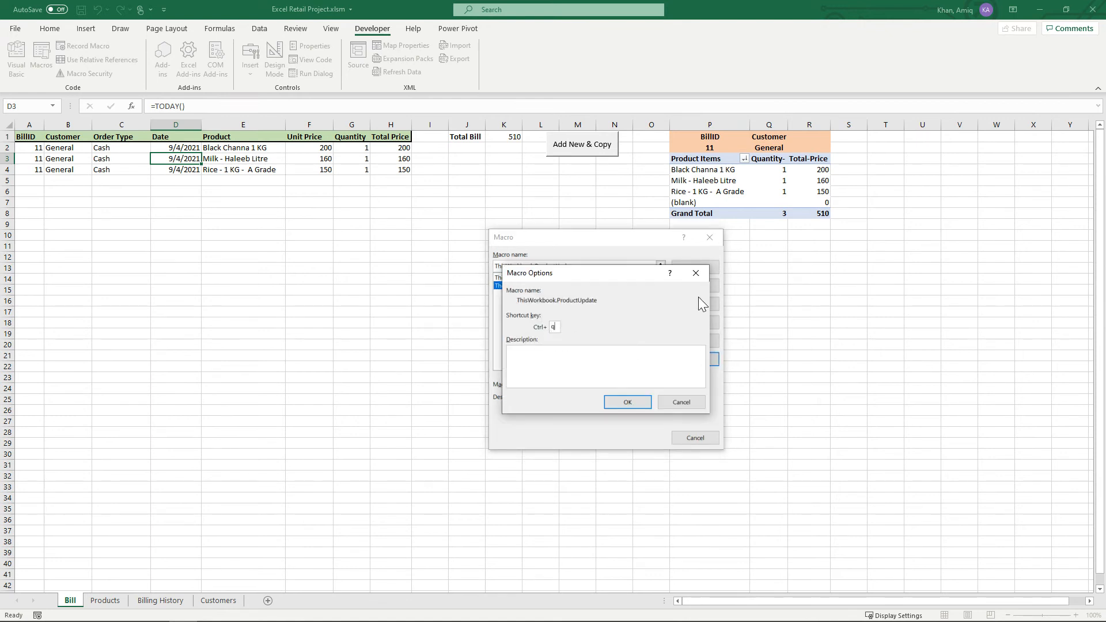
click(696, 273)
click(710, 237)
click(452, 323)
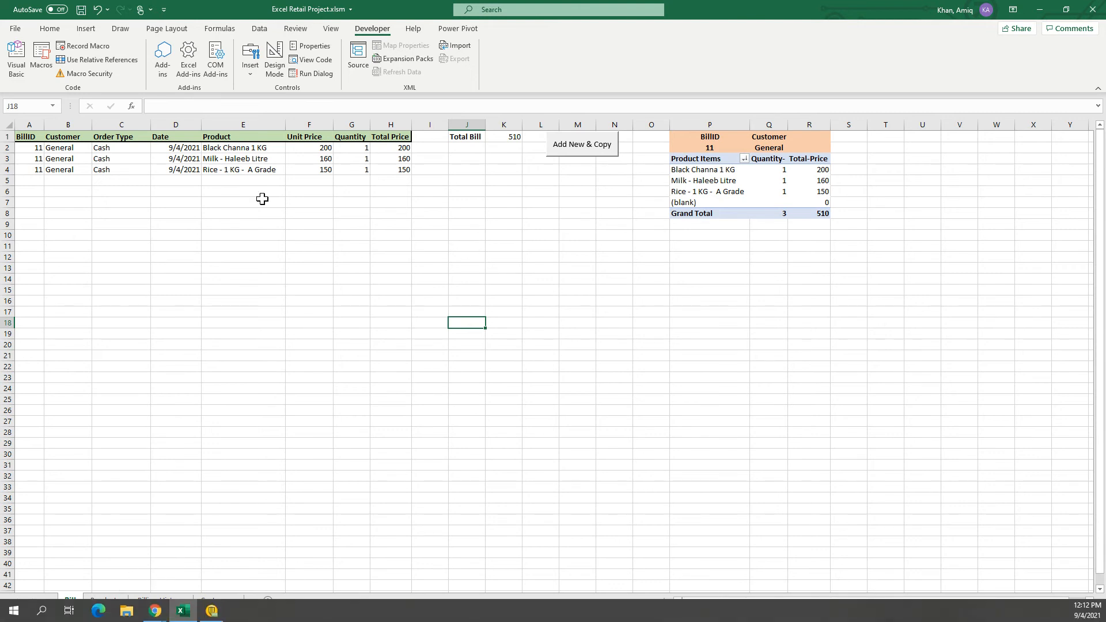
click(193, 476)
Review where new products, customers and customer payments are entered on the Products and Customers sheets, then view Billing History.
click(105, 602)
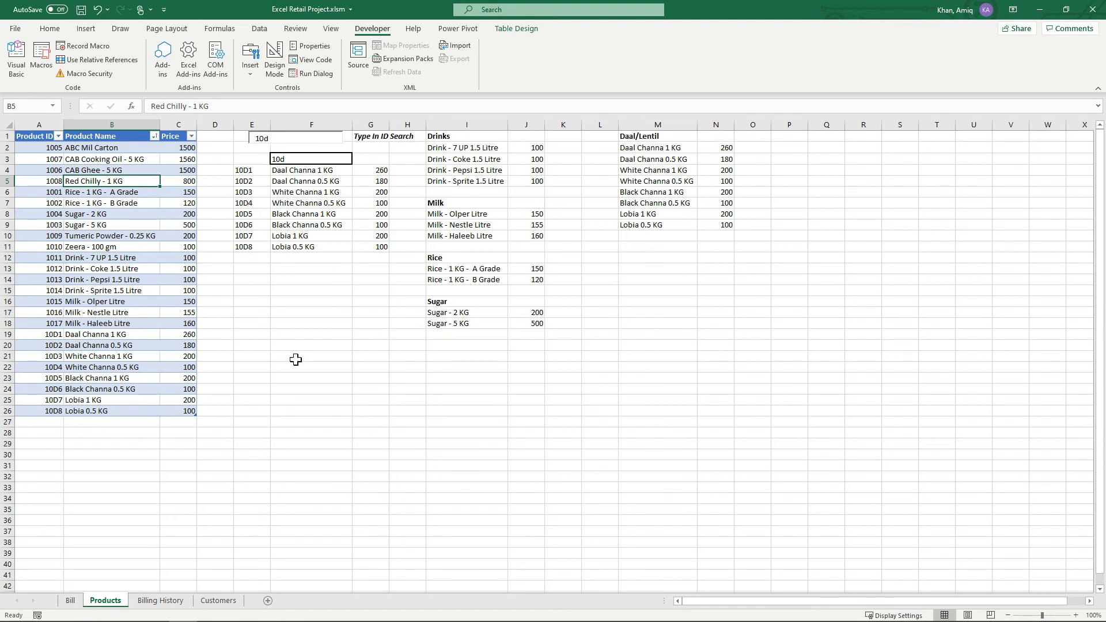
click(48, 424)
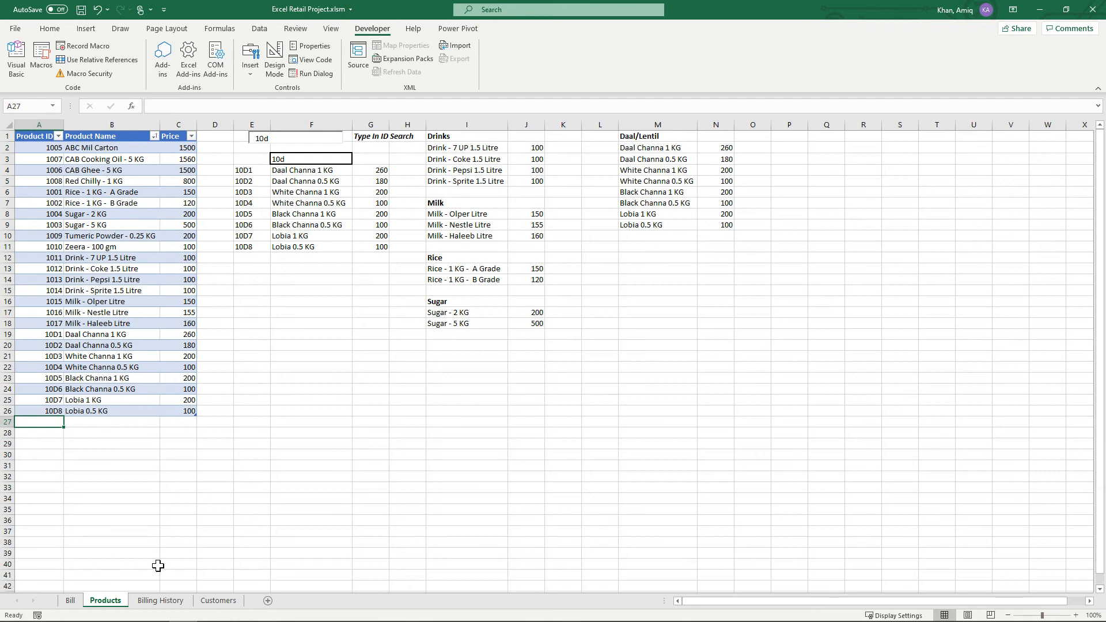
click(160, 600)
click(218, 600)
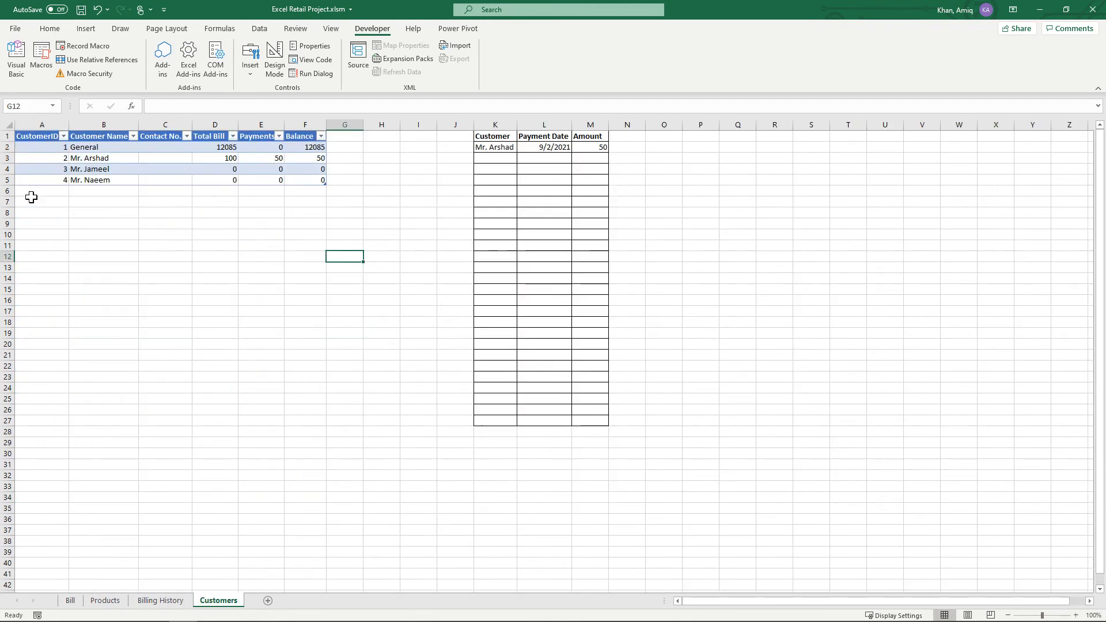
click(104, 192)
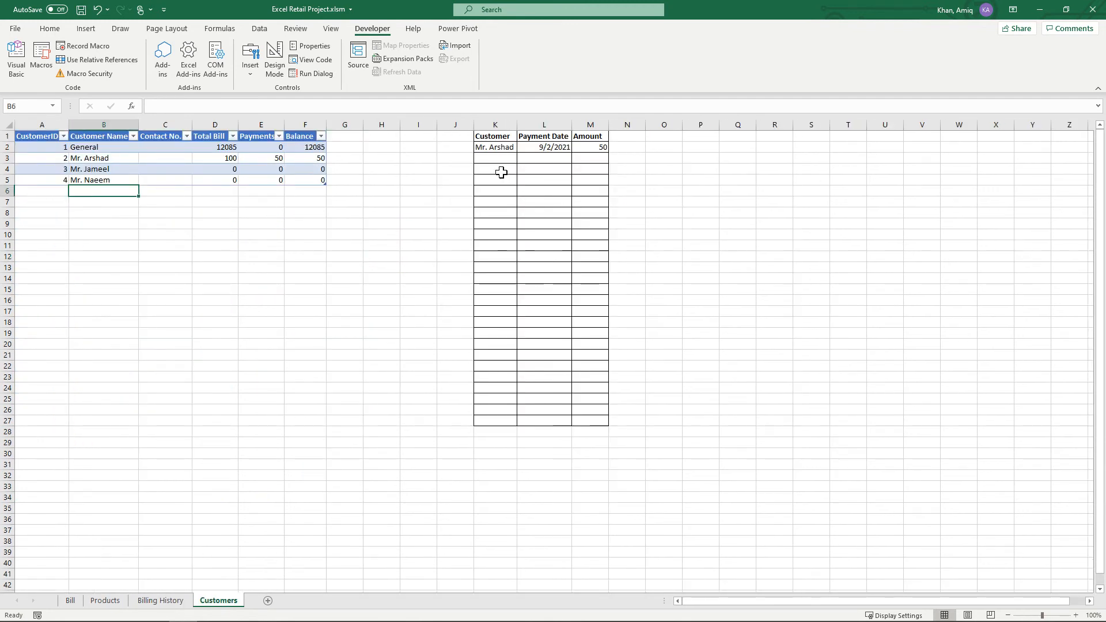
click(553, 165)
click(499, 167)
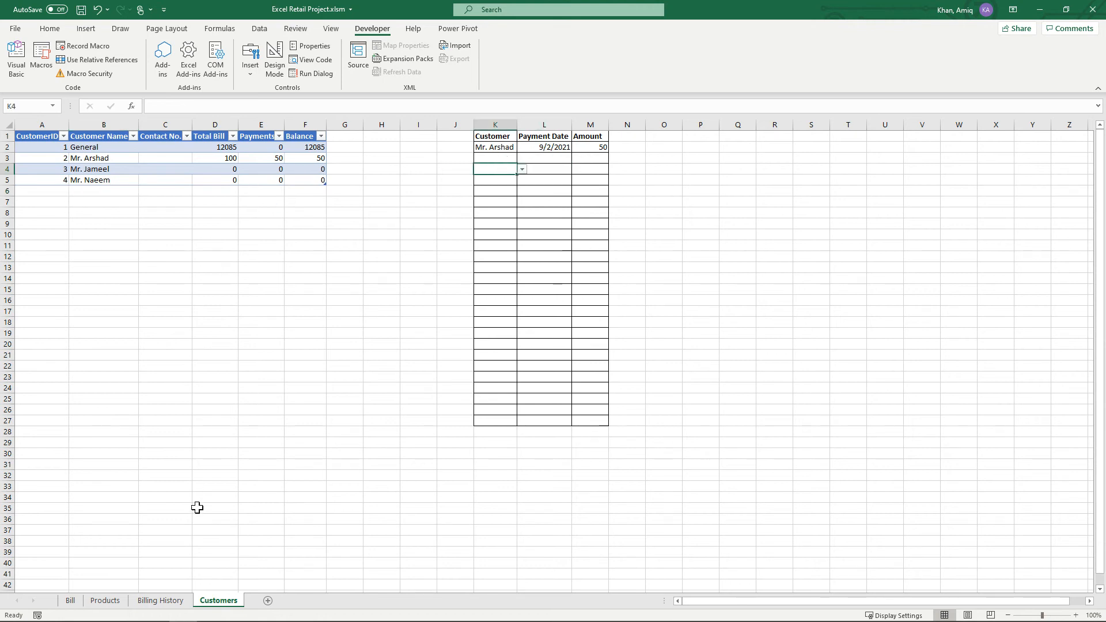
click(160, 601)
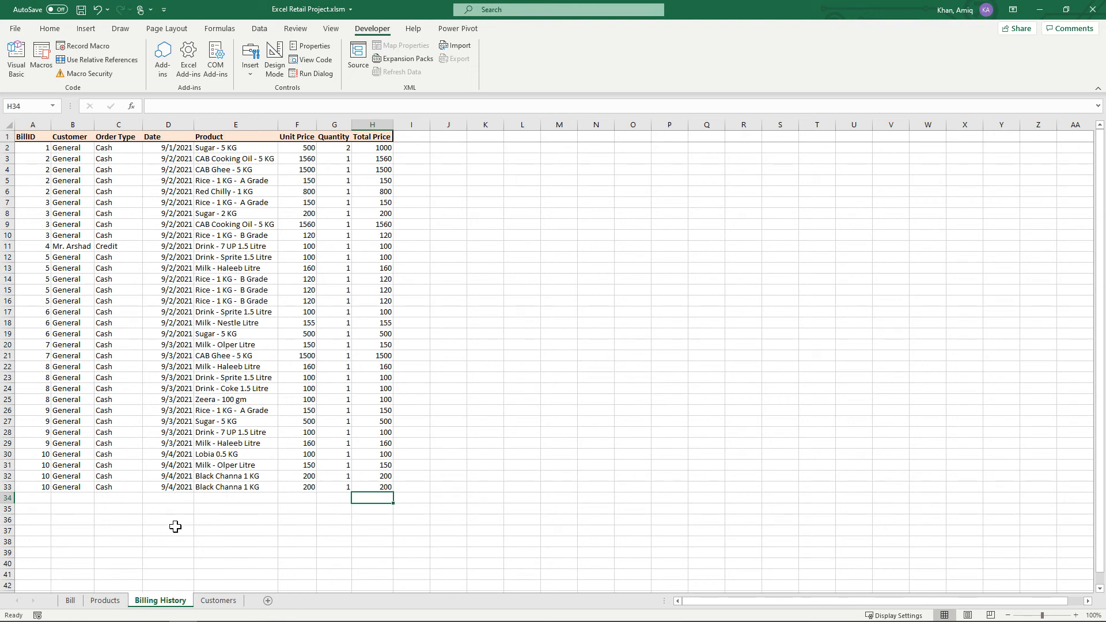
From the Products sheet, open the workbook's VBA code and examine ProductUpdate's AddProduct, mysheet and mycell assignments.
click(106, 601)
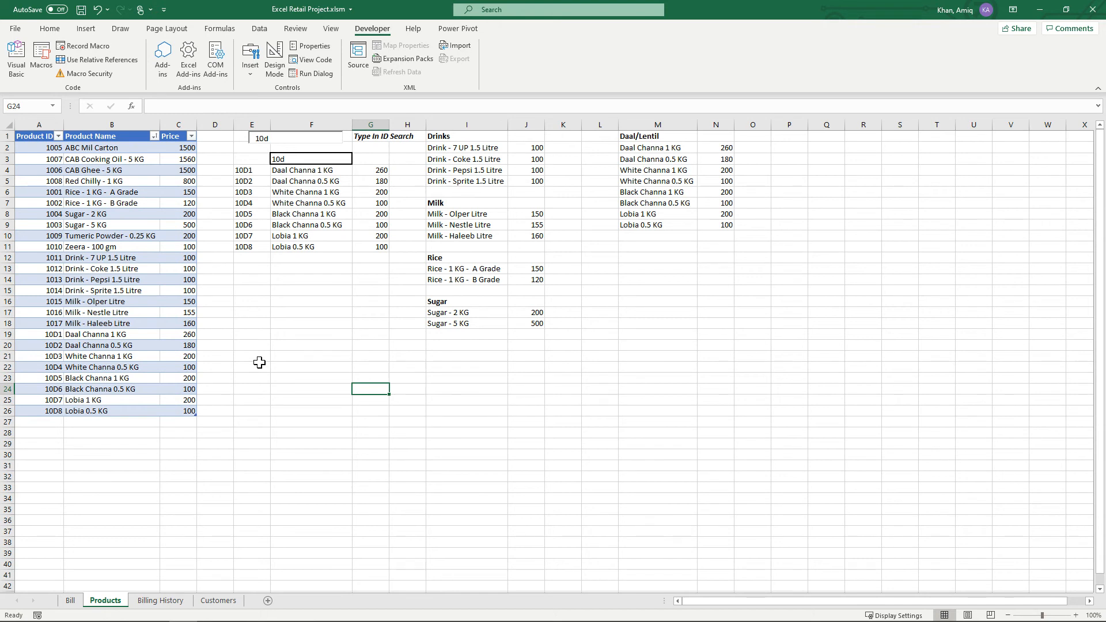
click(254, 345)
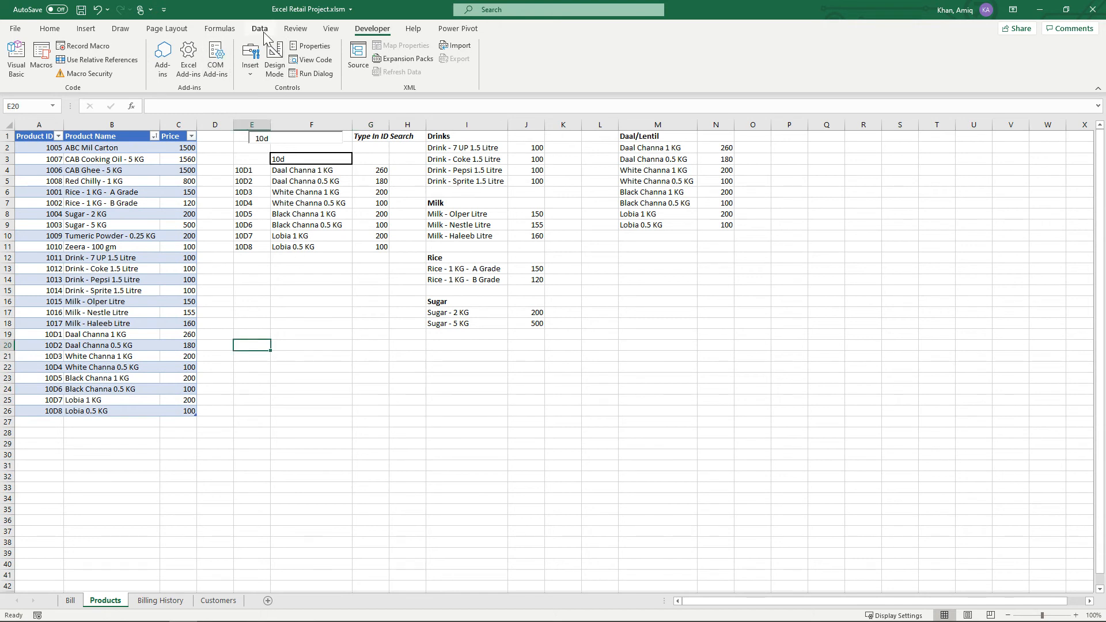
click(17, 81)
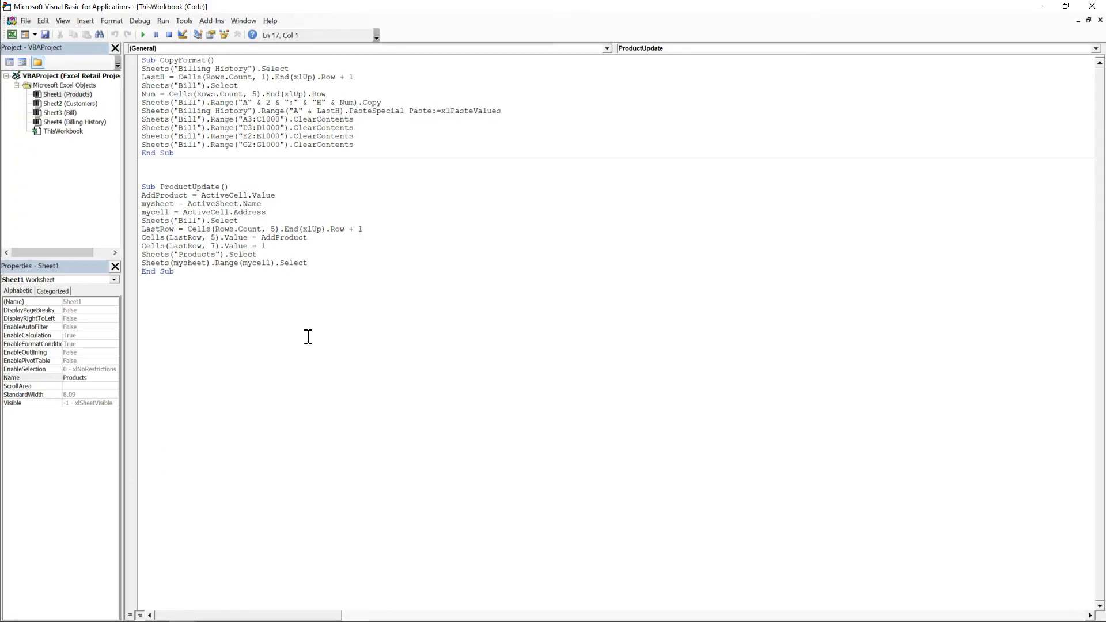
click(284, 203)
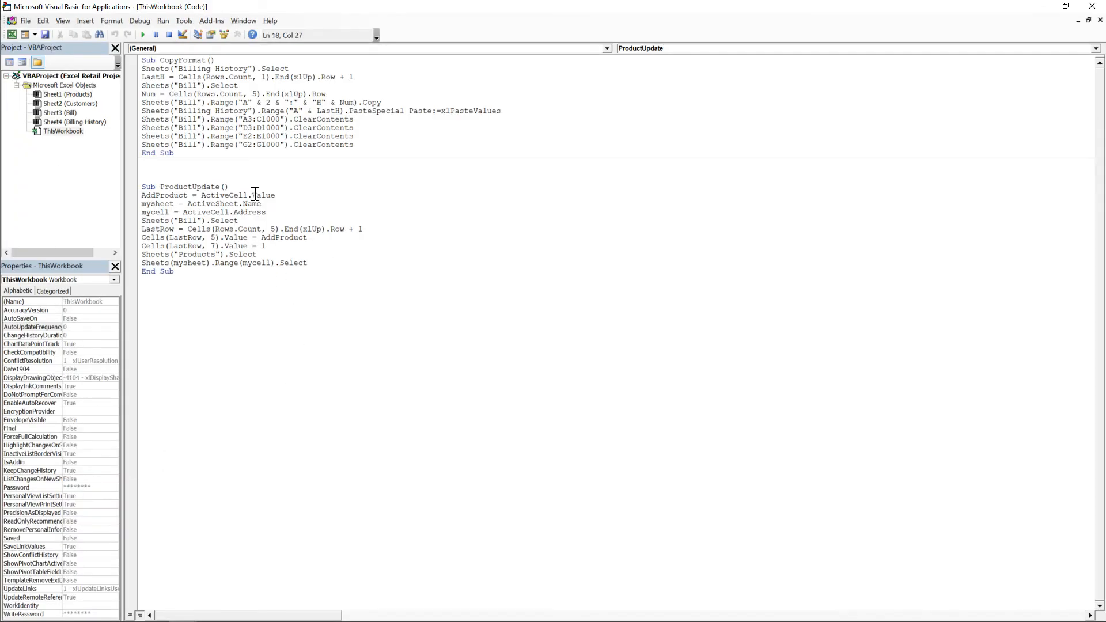
double_click(166, 197)
click(288, 195)
Examine how ProductUpdate finds the last row, writes the product and quantity to the Bill sheet and returns to Products.
double_click(163, 233)
click(241, 224)
key(Down)
click(243, 237)
double_click(284, 237)
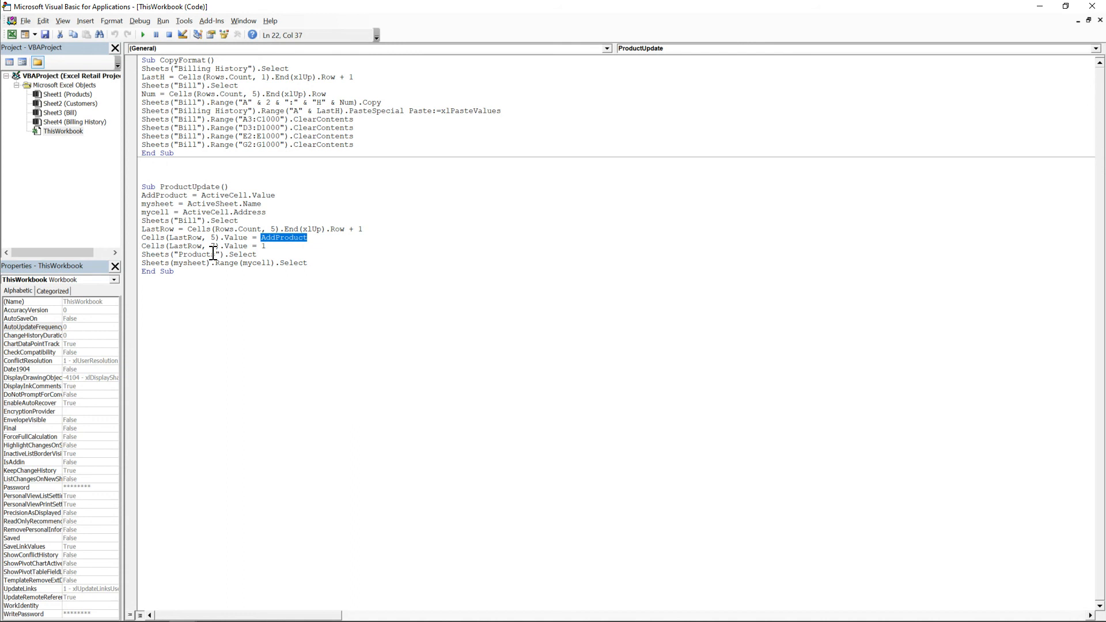
click(239, 246)
click(272, 245)
click(257, 254)
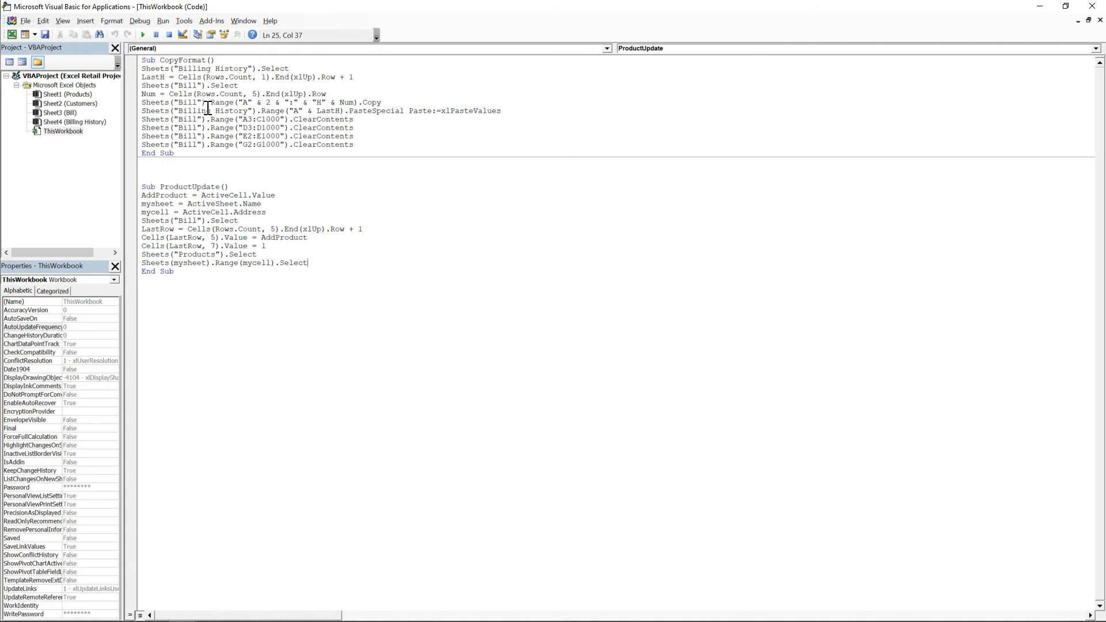
Examine CopyFormat's last-row and ClearContents lines, then close the code editor to get back to the Products sheet.
click(205, 76)
click(374, 130)
drag(368, 145, 150, 123)
click(409, 143)
click(1091, 7)
click(369, 370)
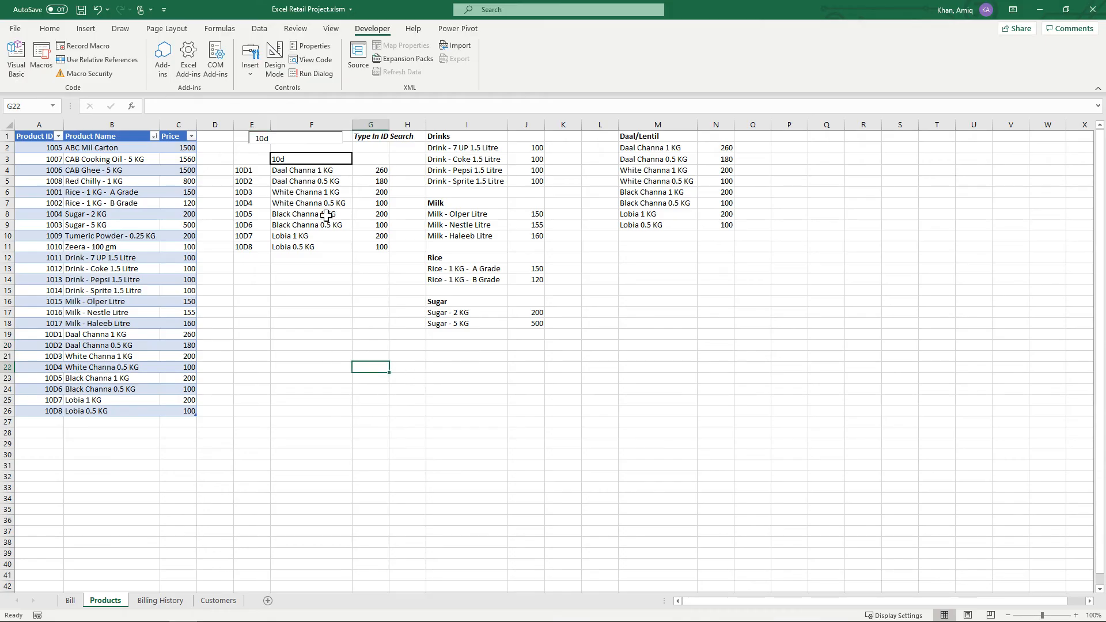
Inspect the search cell F3 and the FILTER formula in E4 on the Products sheet.
click(288, 159)
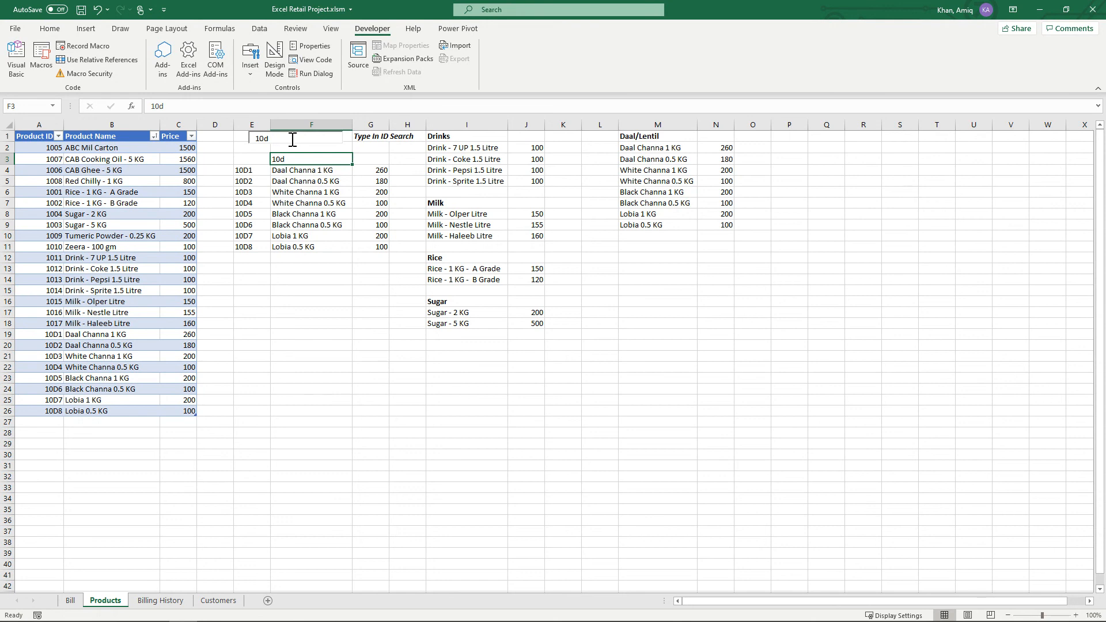
click(251, 169)
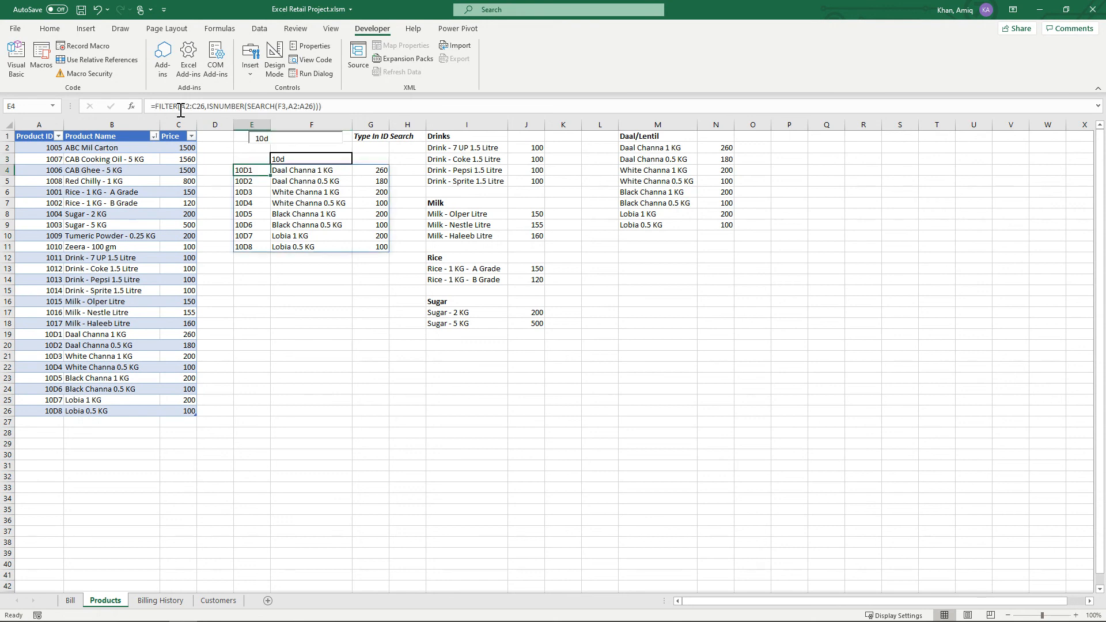
click(320, 289)
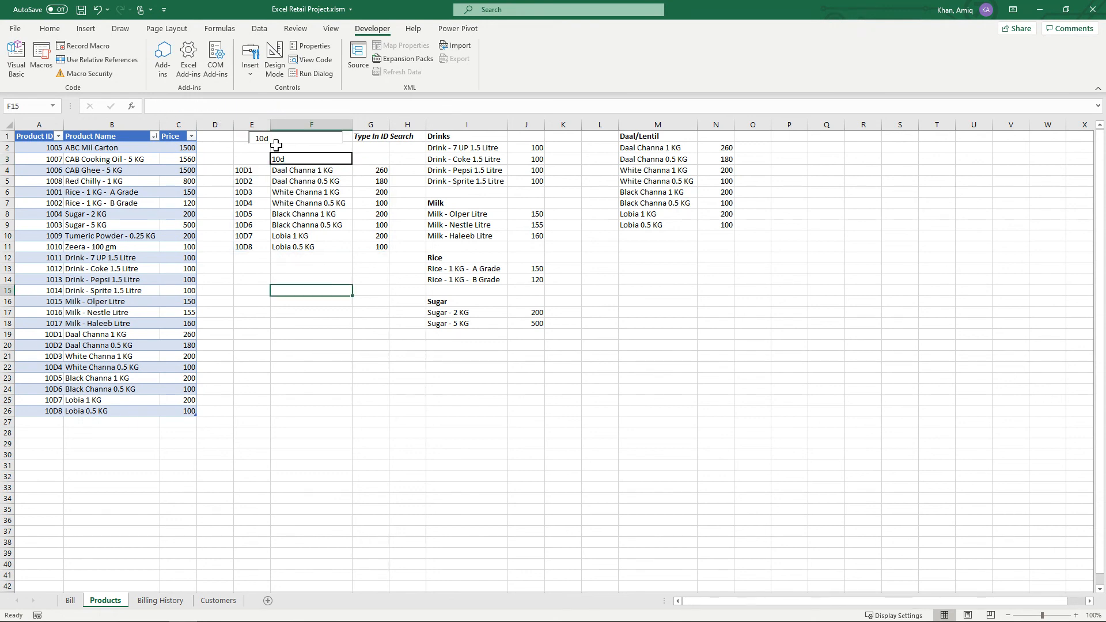
Replace the ID search text on the Products sheet, trying 1 and 100 before narrowing the search to 1005.
click(278, 140)
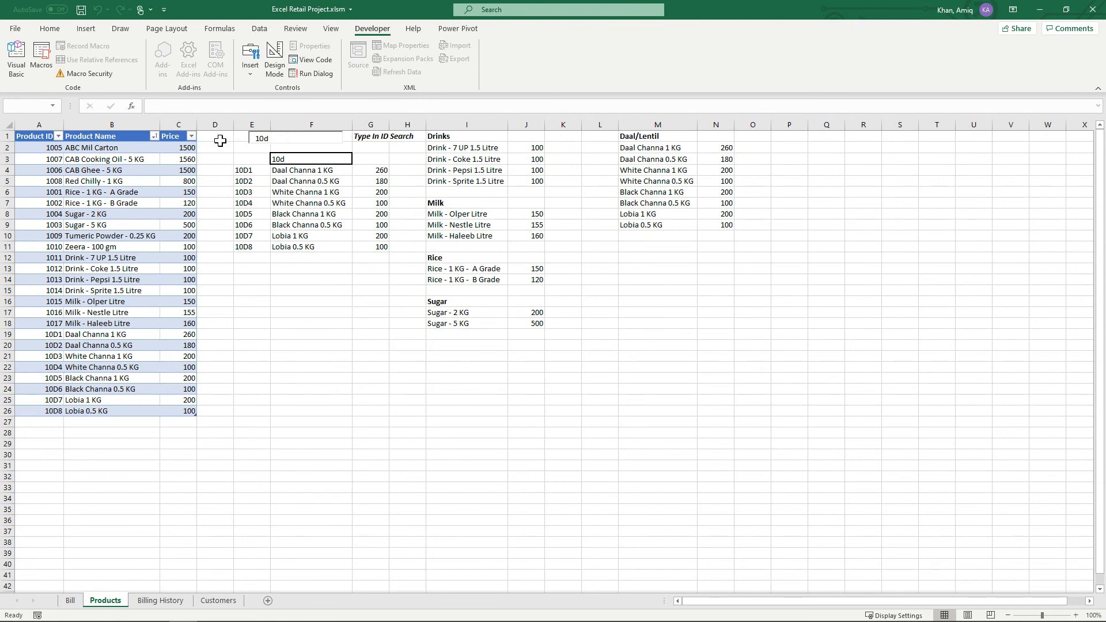
text(1)
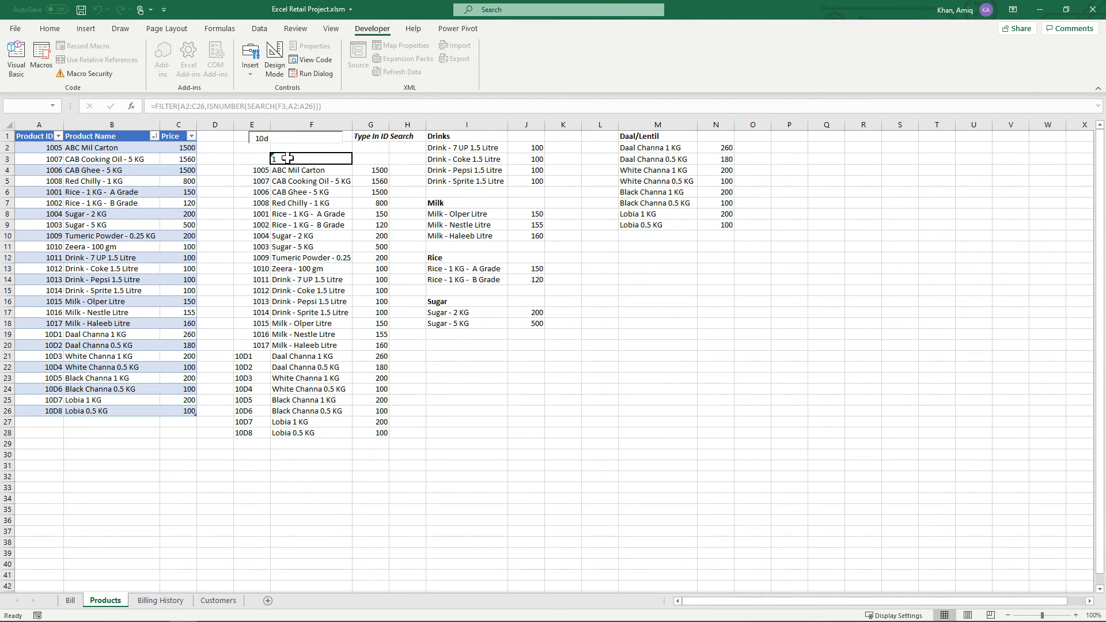
text(00)
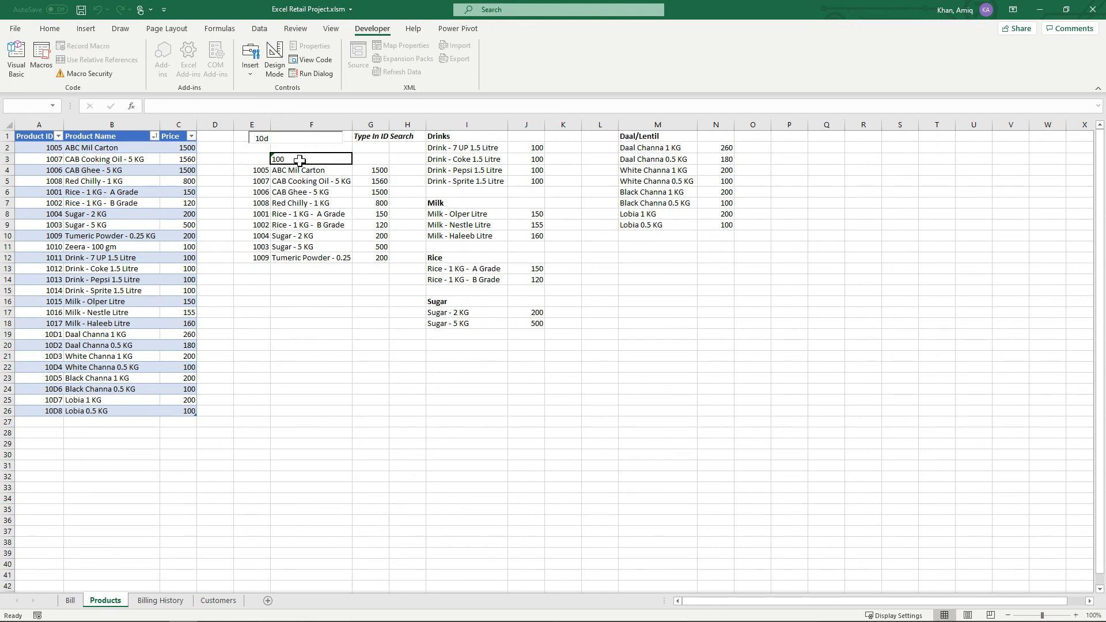
key(BackSpace)
text(05)
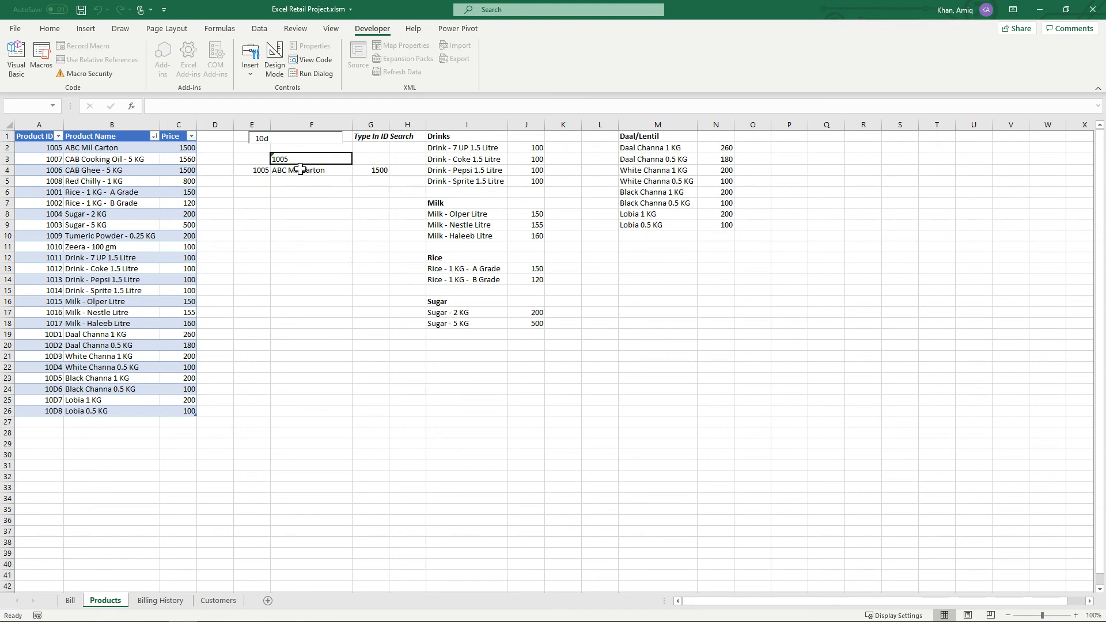
click(297, 169)
click(309, 203)
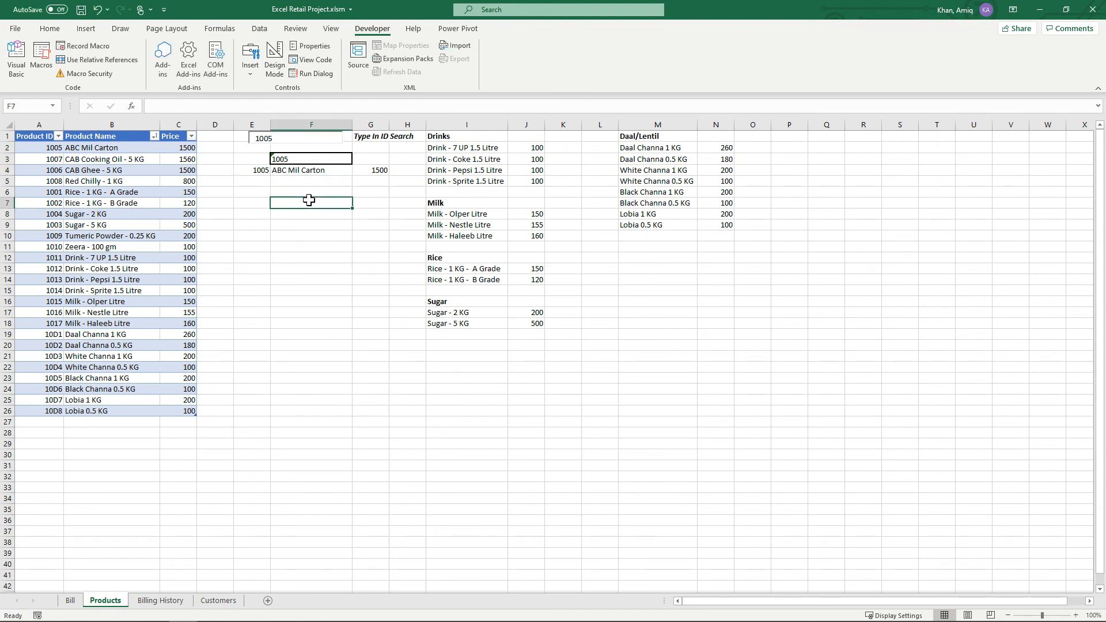